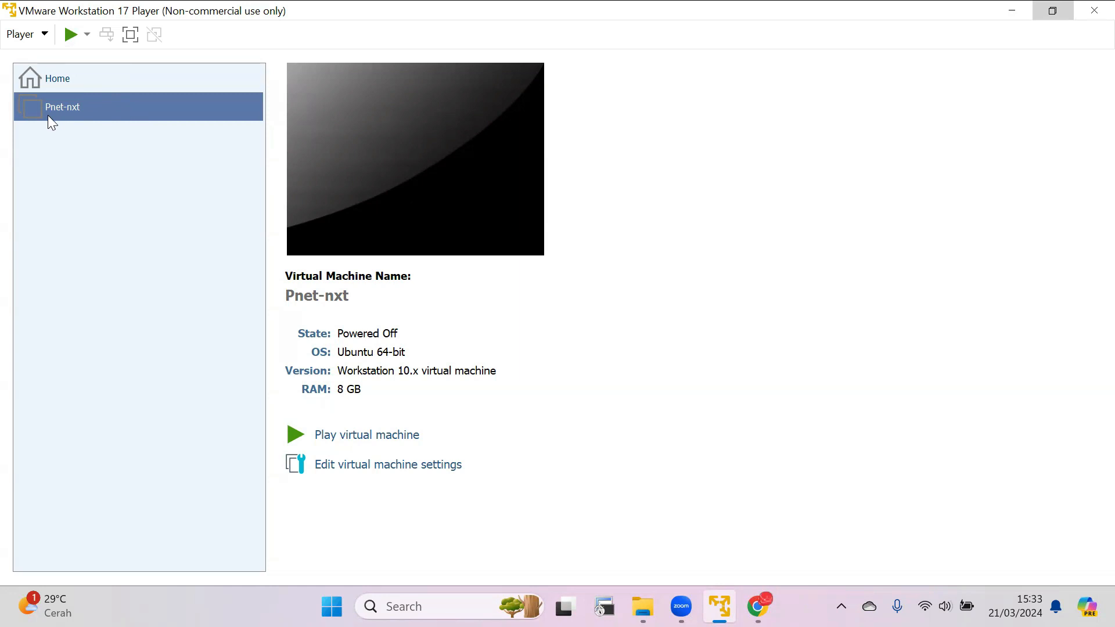
Start the Pnet-nxt virtual machine and log in to its console as root, entering the root password.
click(70, 34)
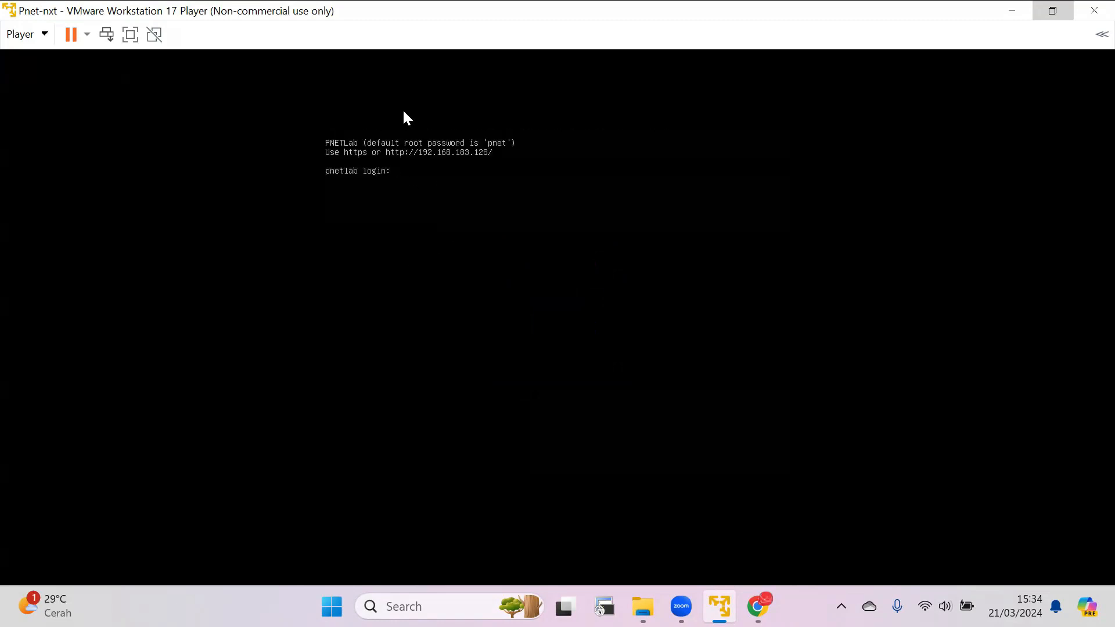
click(485, 212)
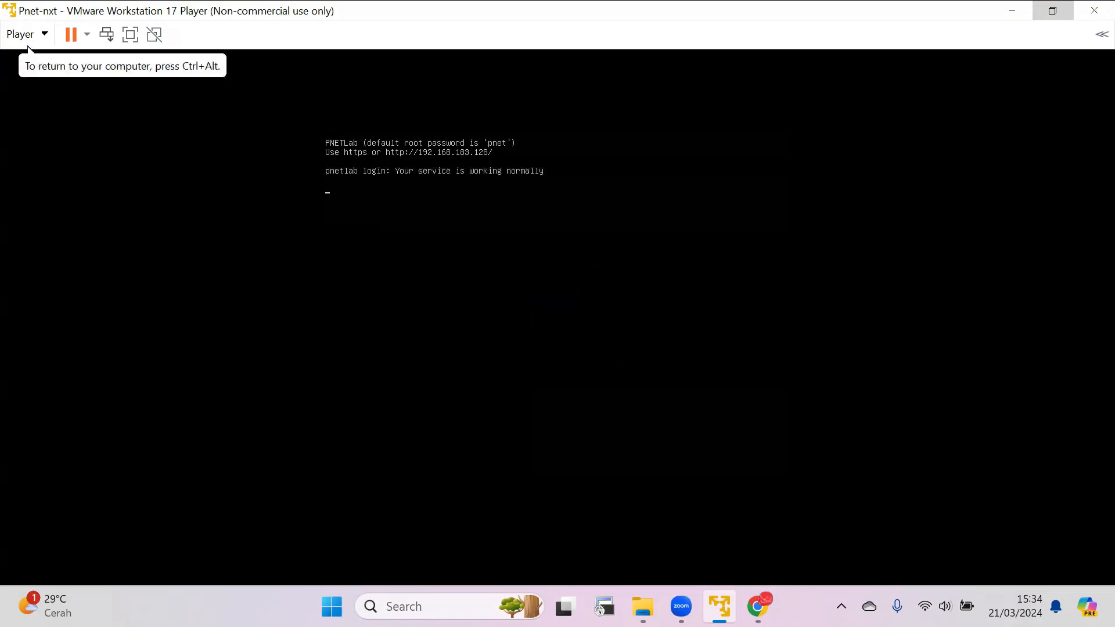
text(root)
key(Return)
key(Return)
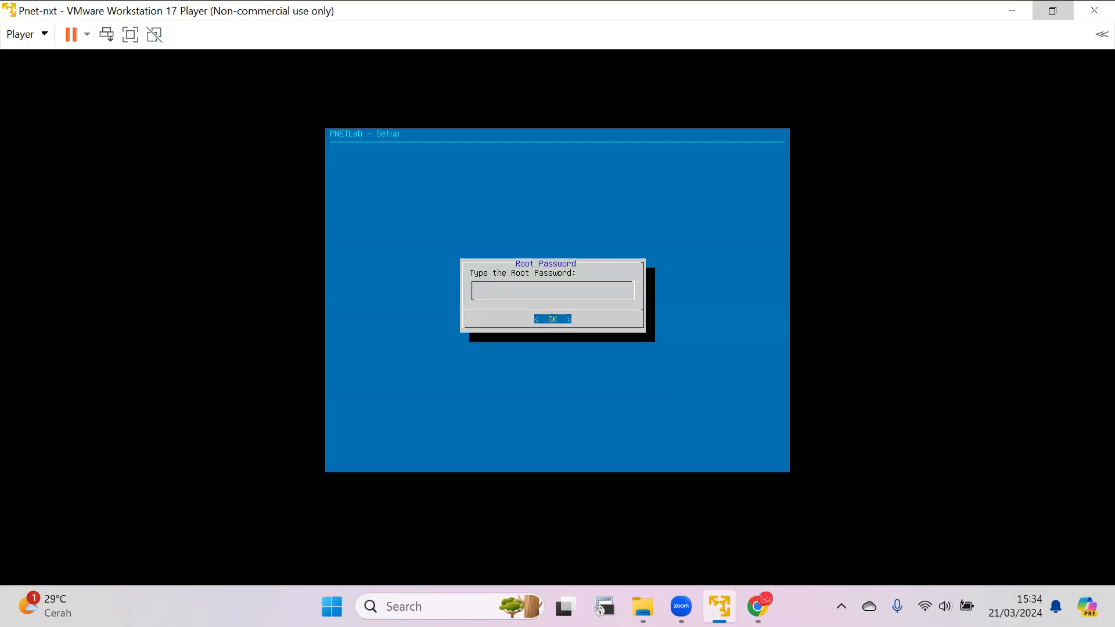
Complete the root password prompts of the PNETLab setup and accept the DNS domain name example.com.
key(Return)
key(Return)
key(Return)
key(Return)
key(Return)
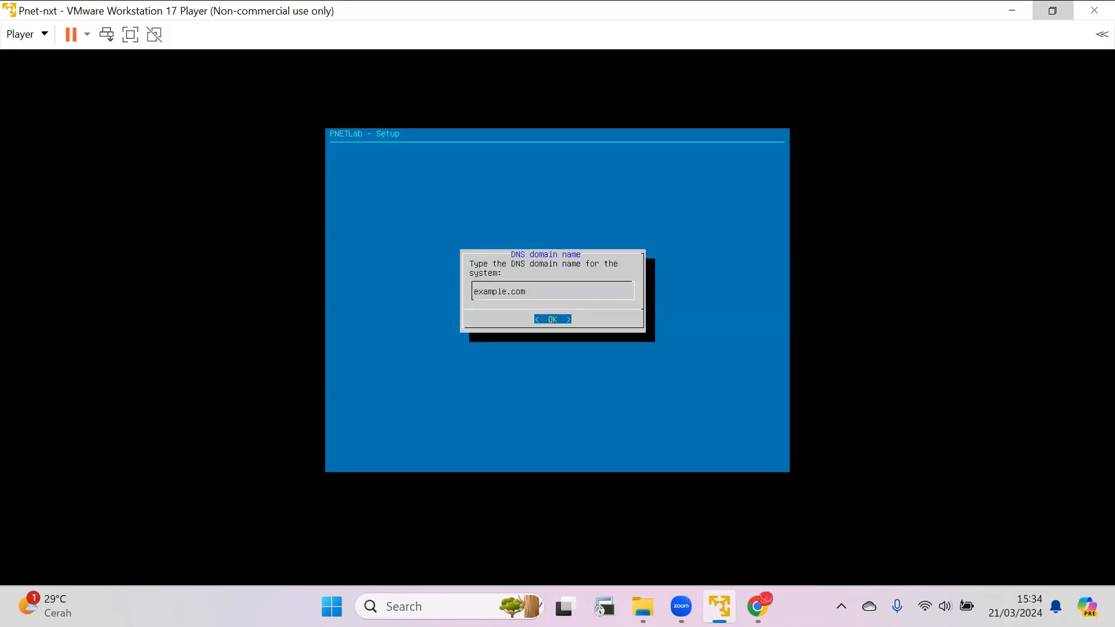
key(Return)
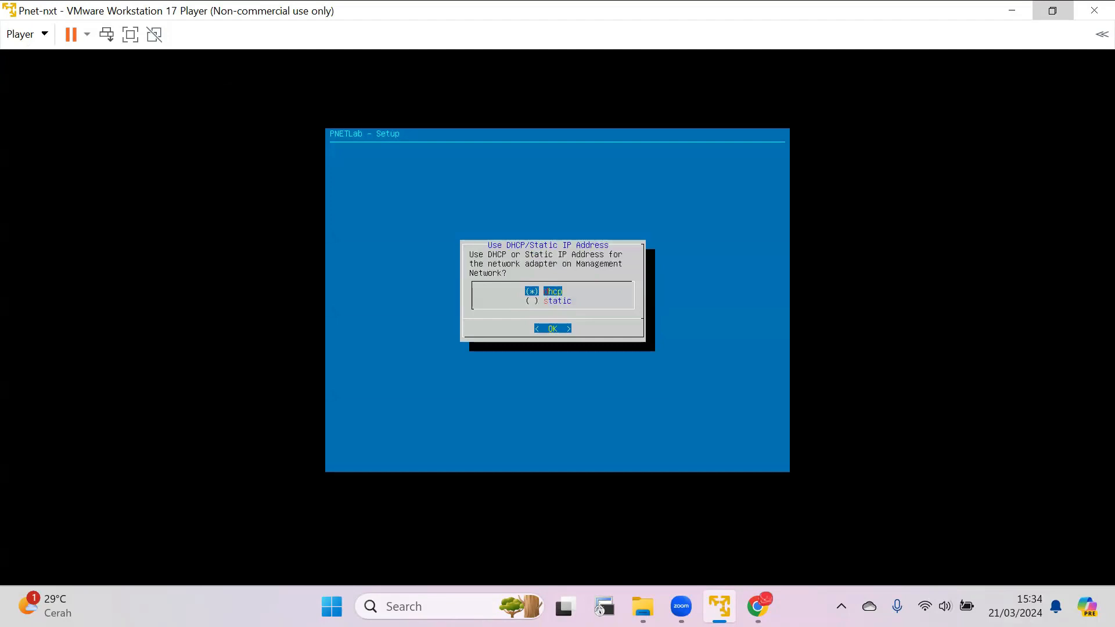
Use DHCP for the management network, leave the NTP server empty and choose a direct connection to the Internet.
key(Return)
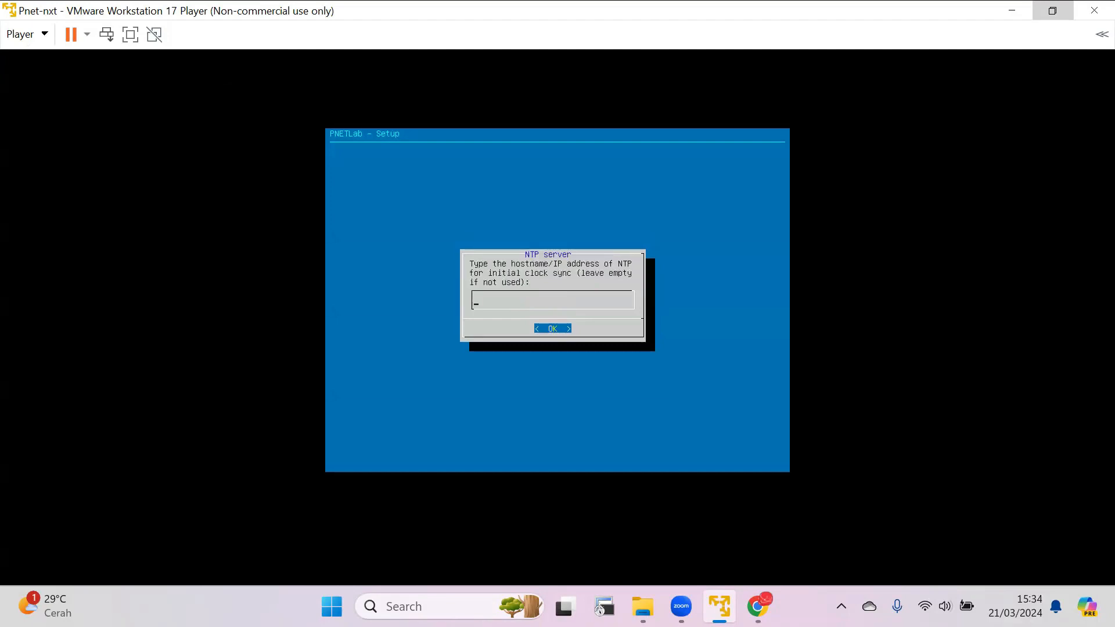
key(Return)
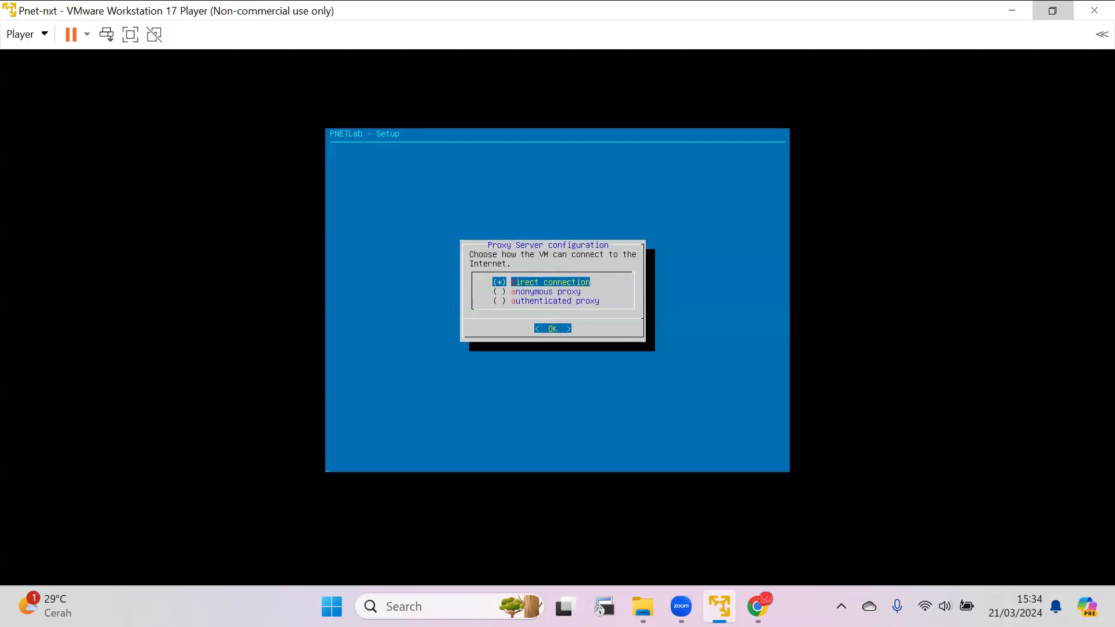
key(Return)
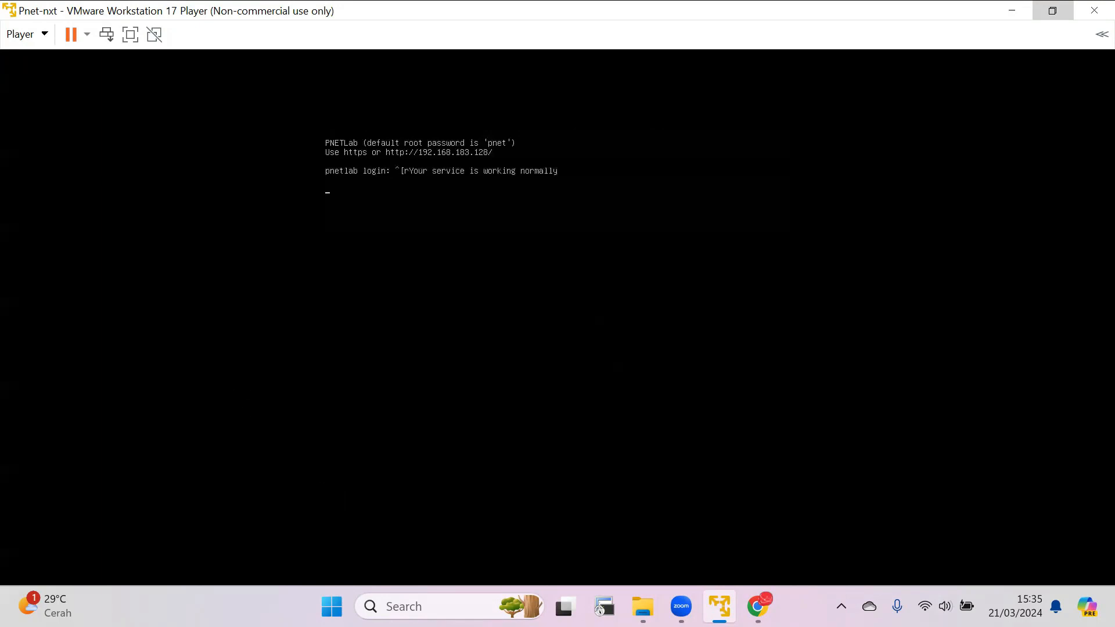
Open a Windows Command Prompt and move its window below the address shown in the virtual machine console.
key(super+r)
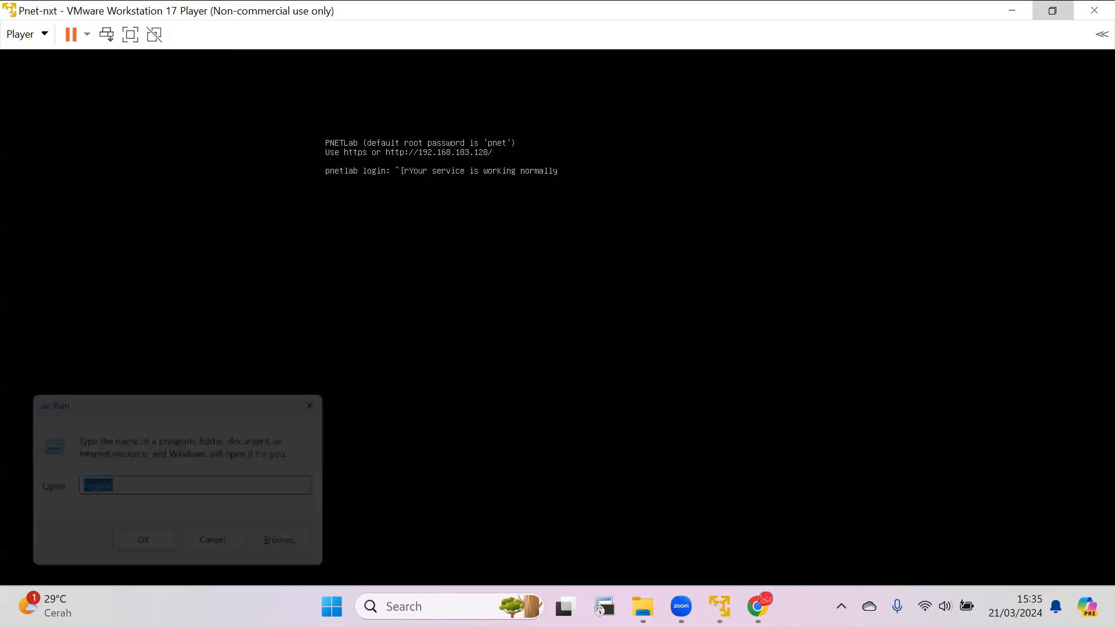
text(cmd)
key(Return)
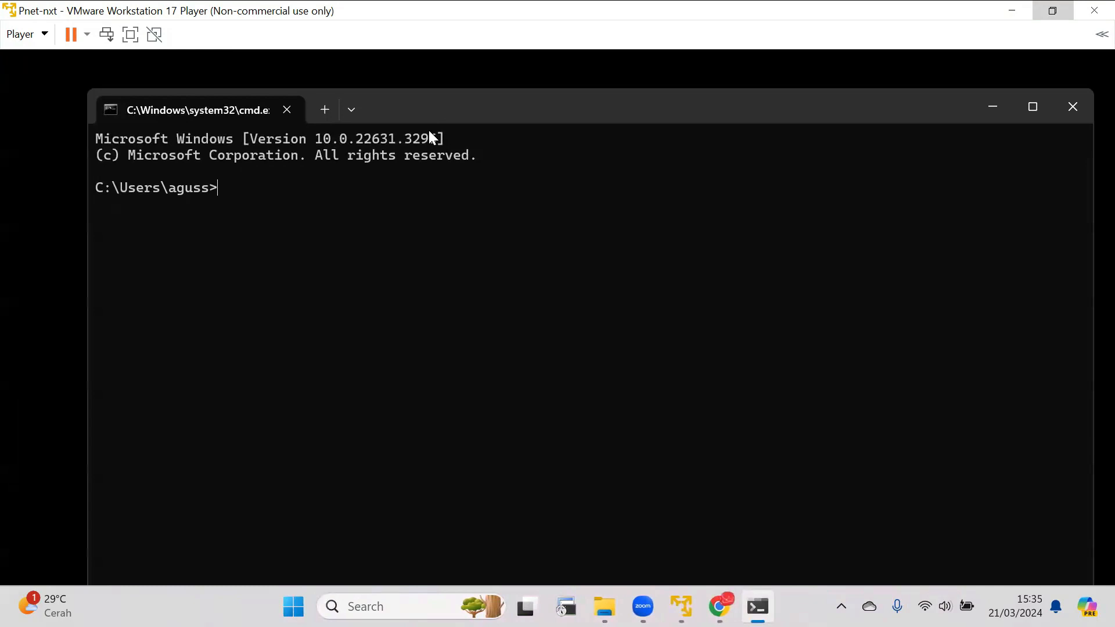
drag(429, 114, 400, 240)
Try to run 192.168.183.128 on its own as a command.
text(192)
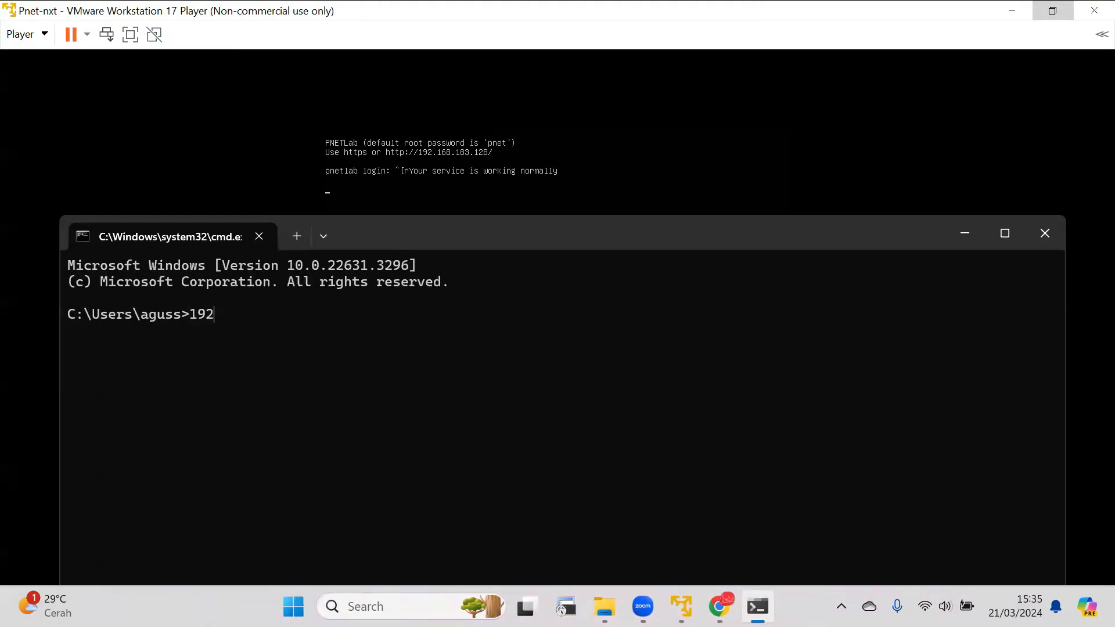
text(.168.183.128)
key(Return)
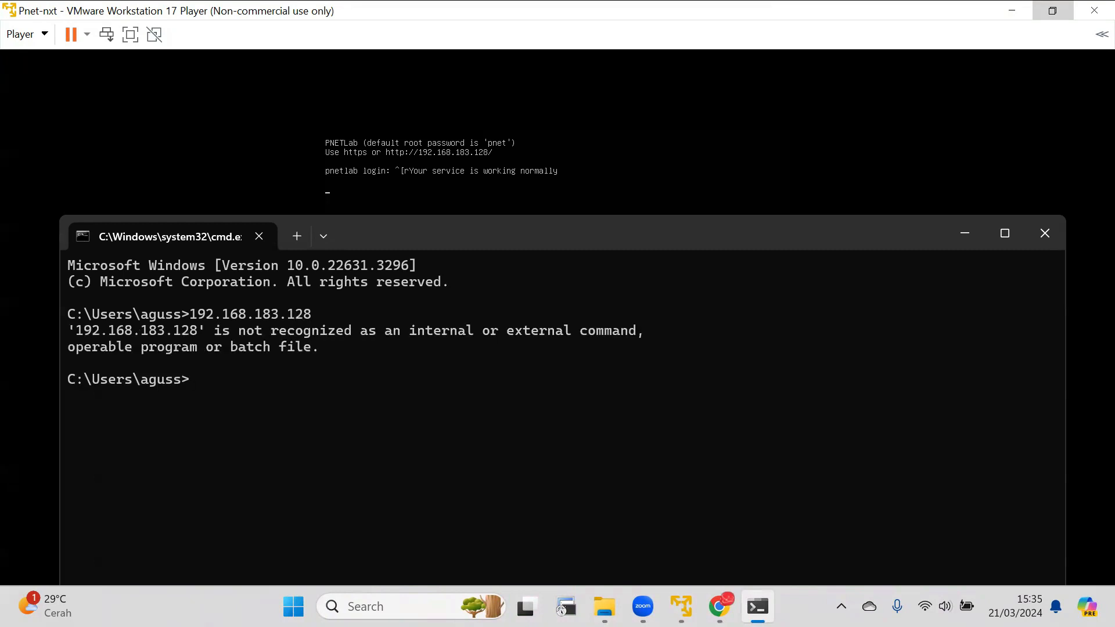
Ping the PNETLab server at 192.168.183.128.
text(ping 192.168.18)
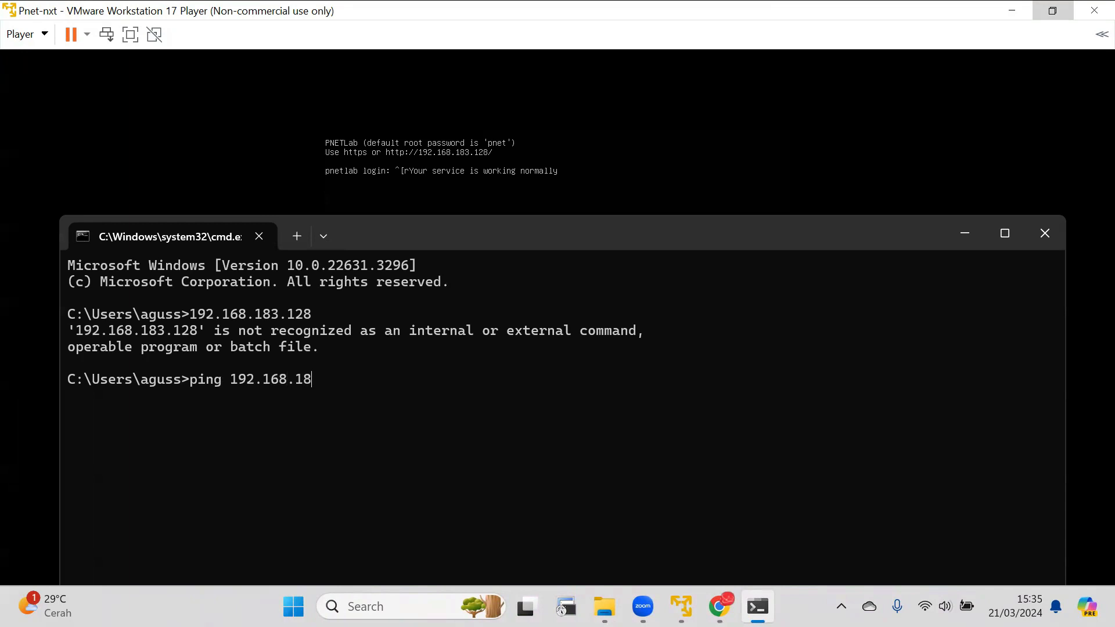
text(3.128)
key(Return)
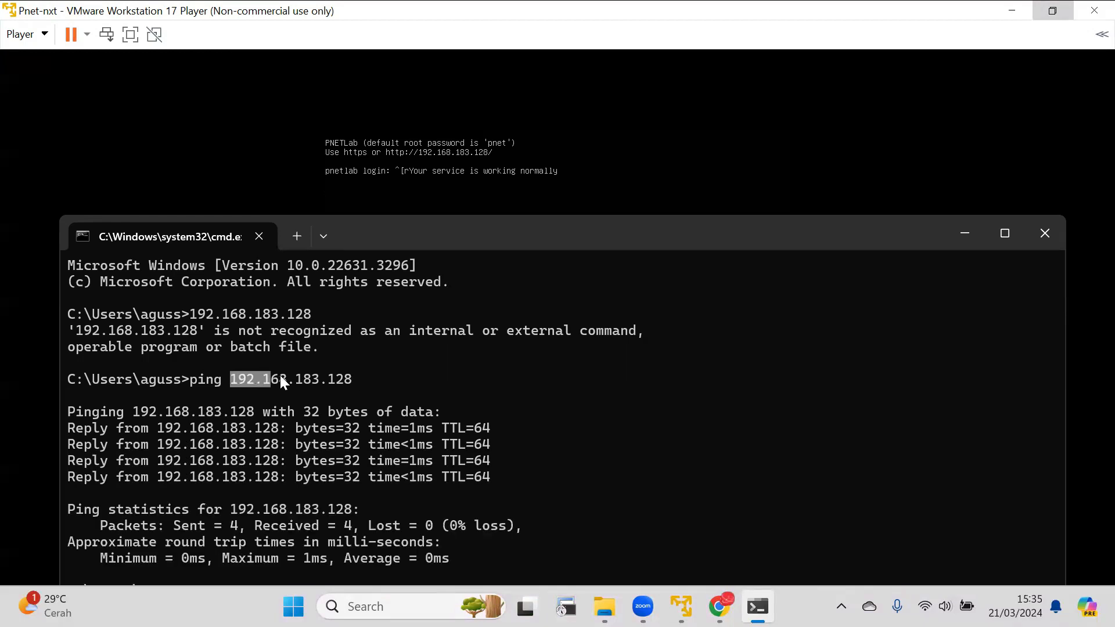
Copy the address 192.168.183.128 from the ping command, switch to Chrome and open it.
key(ctrl+c)
click(719, 606)
right_click(351, 68)
click(418, 226)
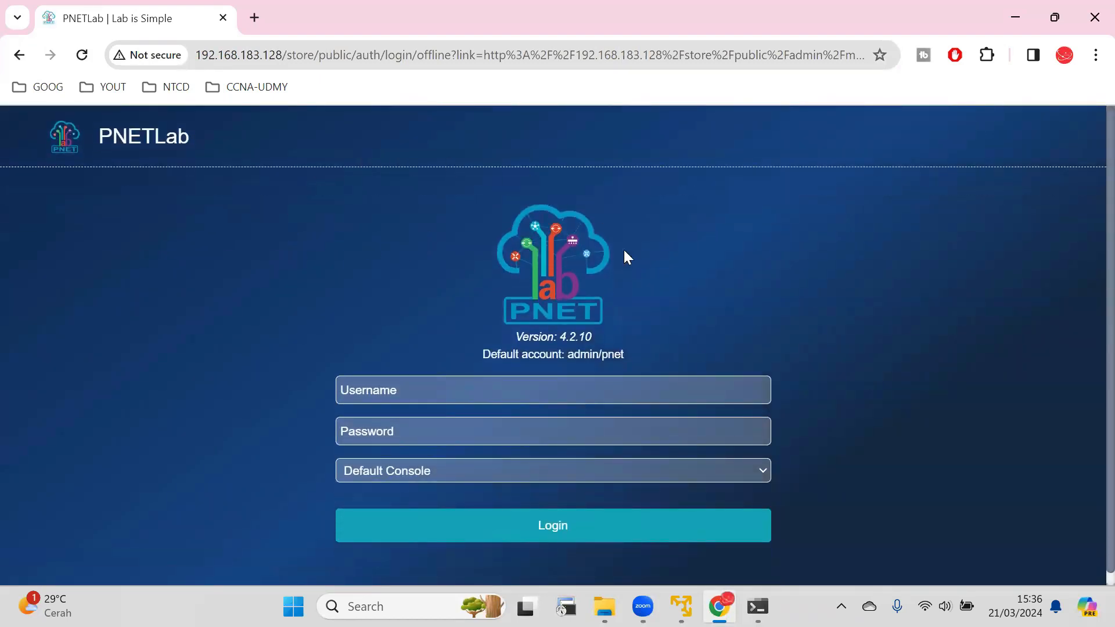
Log in to PNETLab as admin with the account password and Default Console, and decline saving the password in the browser.
click(439, 392)
text(admin)
key(Tab)
text(pnet)
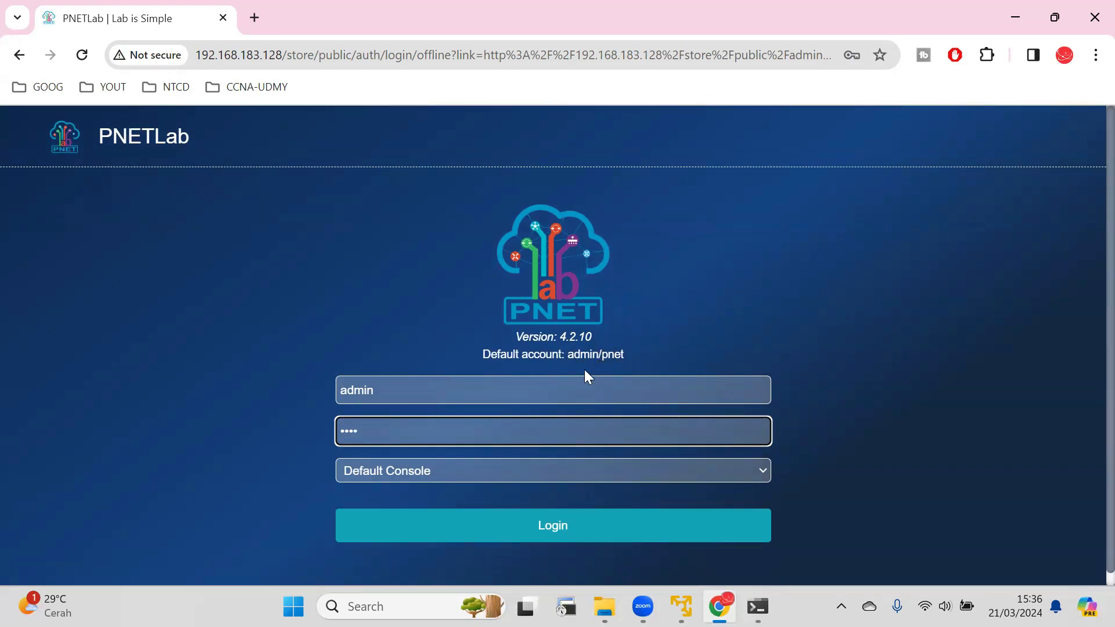
click(415, 472)
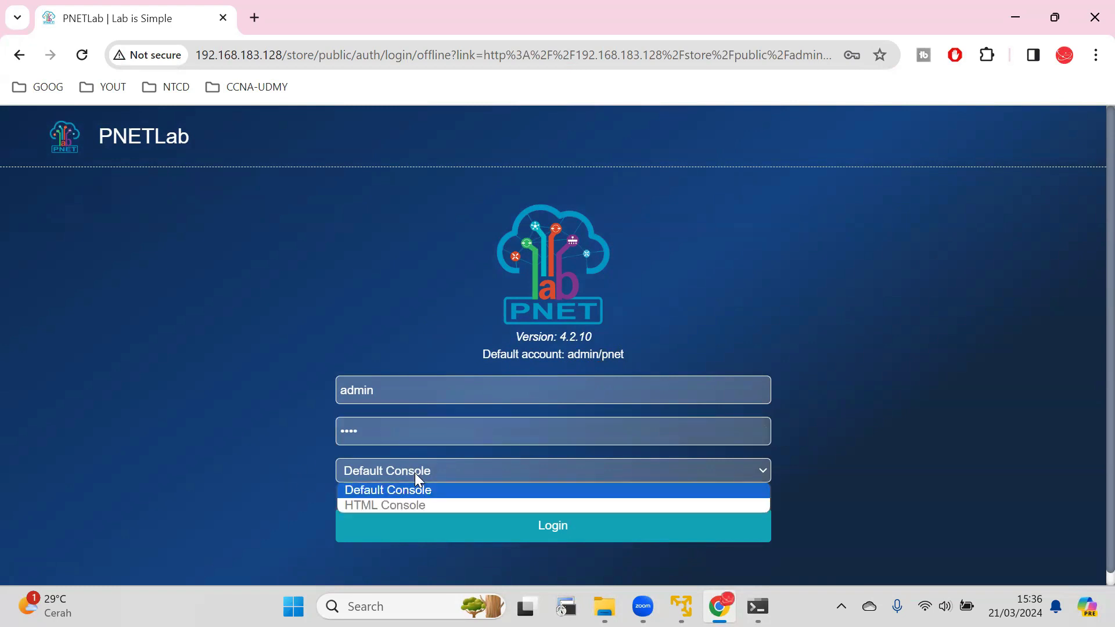
click(415, 478)
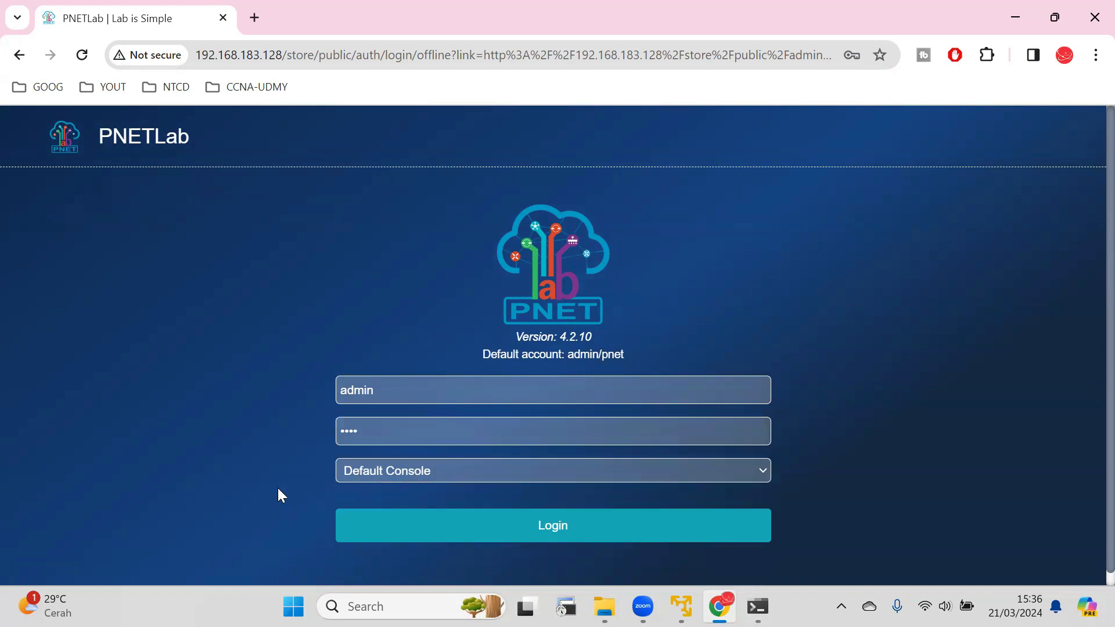
click(563, 531)
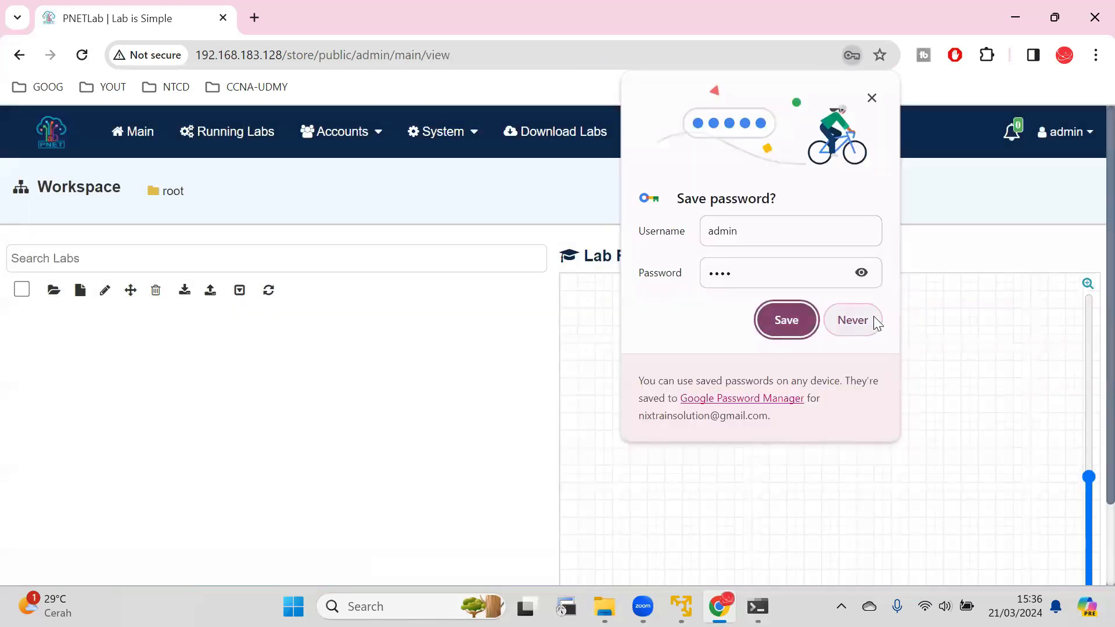
click(874, 322)
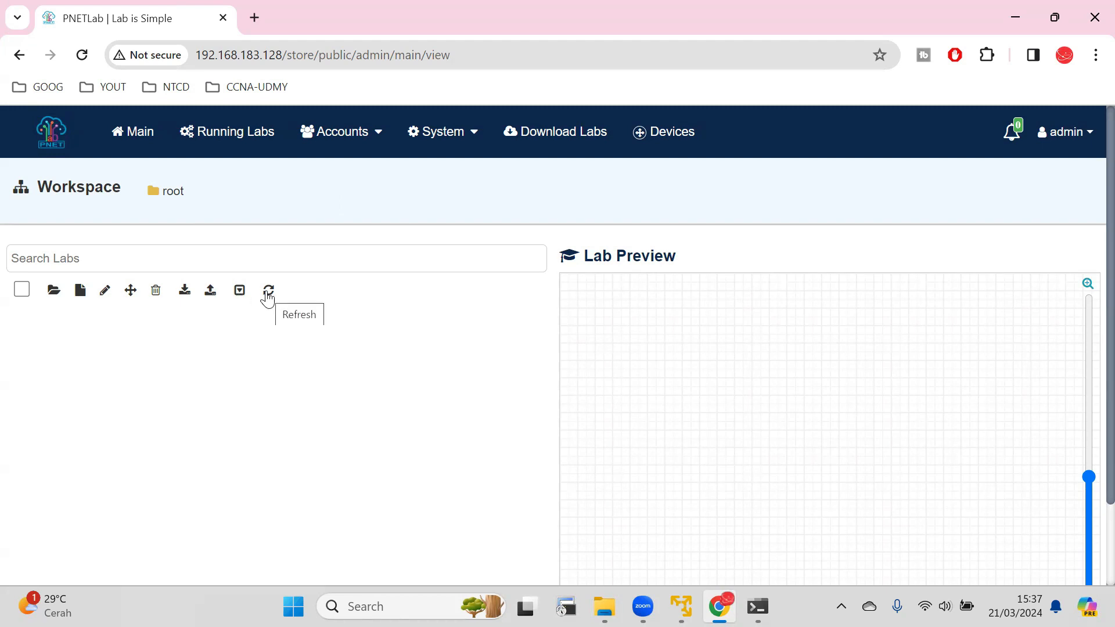
Create a folder named CCNP ENCOR in the root workspace.
click(59, 298)
key(ctrl+shift+Left)
key(ctrl+shift+Left)
key(Caps_Lock)
text(CCNP)
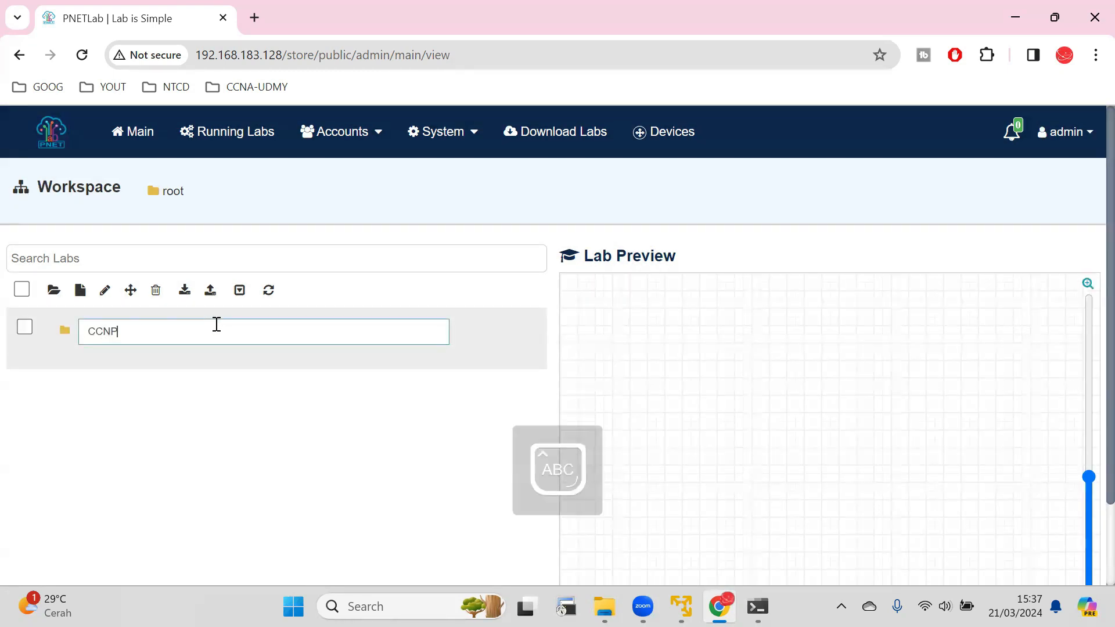
text( ENCOR)
click(227, 395)
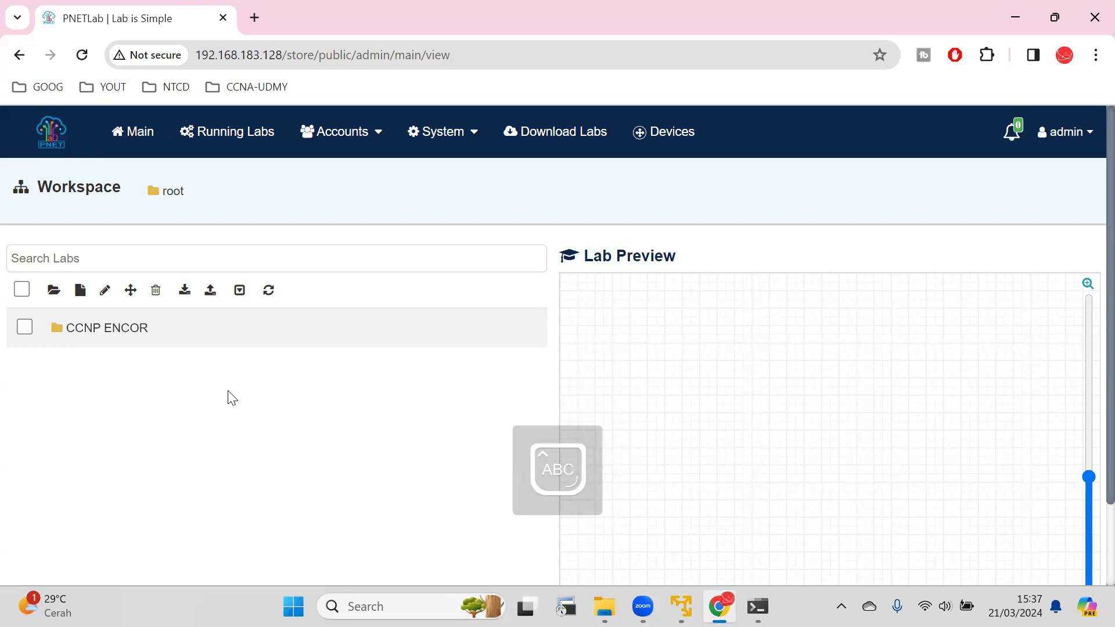
Add a new lab named "Test La" inside the CCNP ENCOR folder, keeping the default lab settings.
double_click(88, 330)
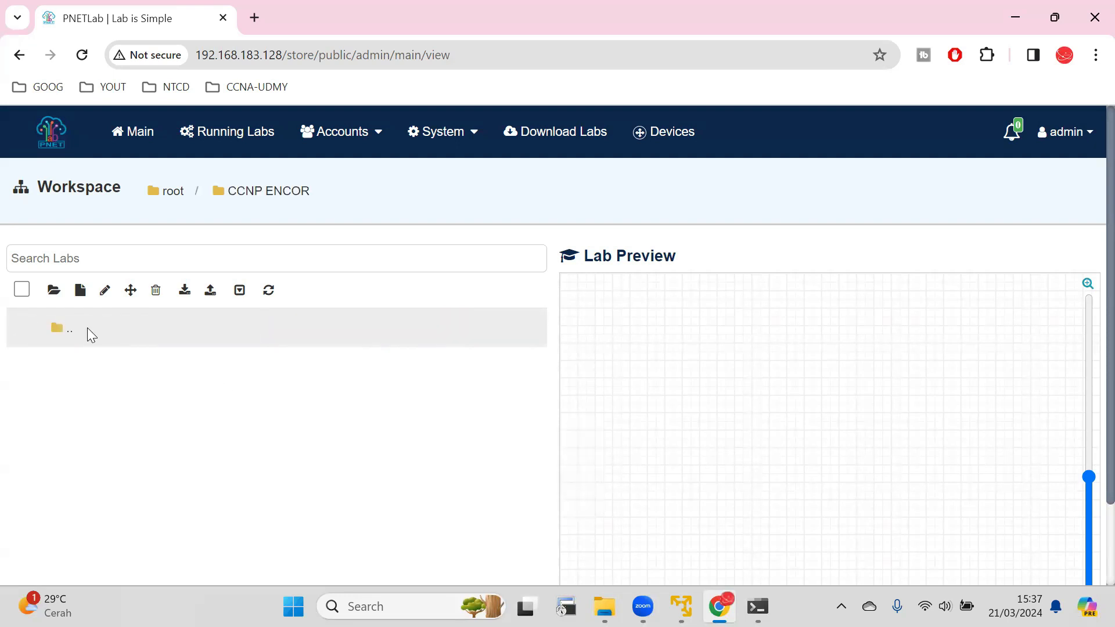
click(80, 293)
click(354, 228)
key(Caps_Lock)
text(teTest L)
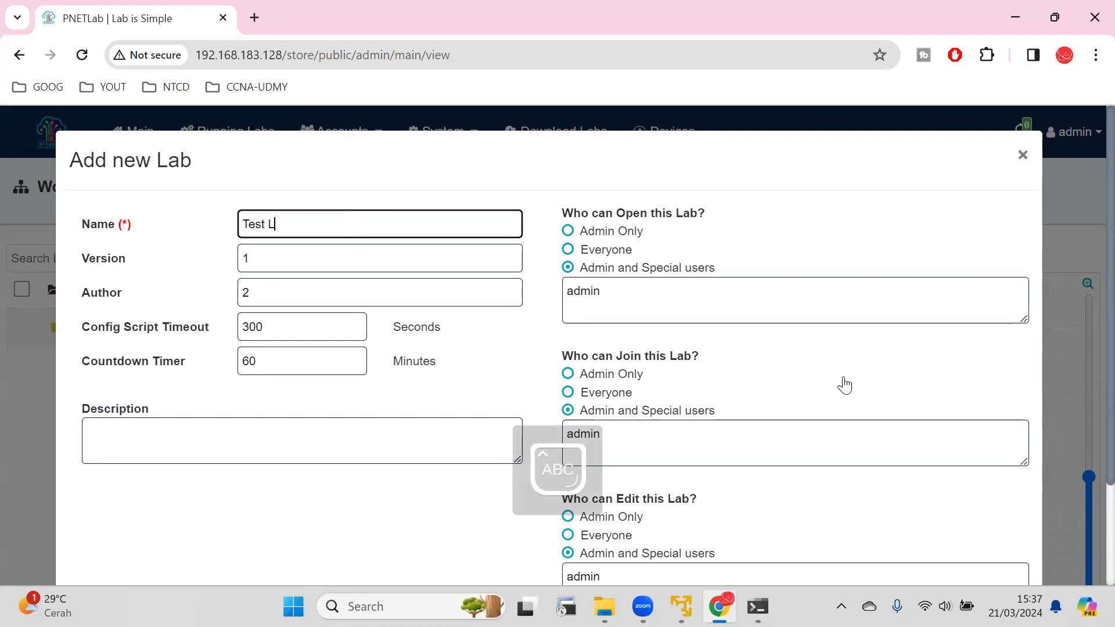
key(Caps_Lock)
text(ab)
scroll(847, 386, down, 2)
click(1002, 530)
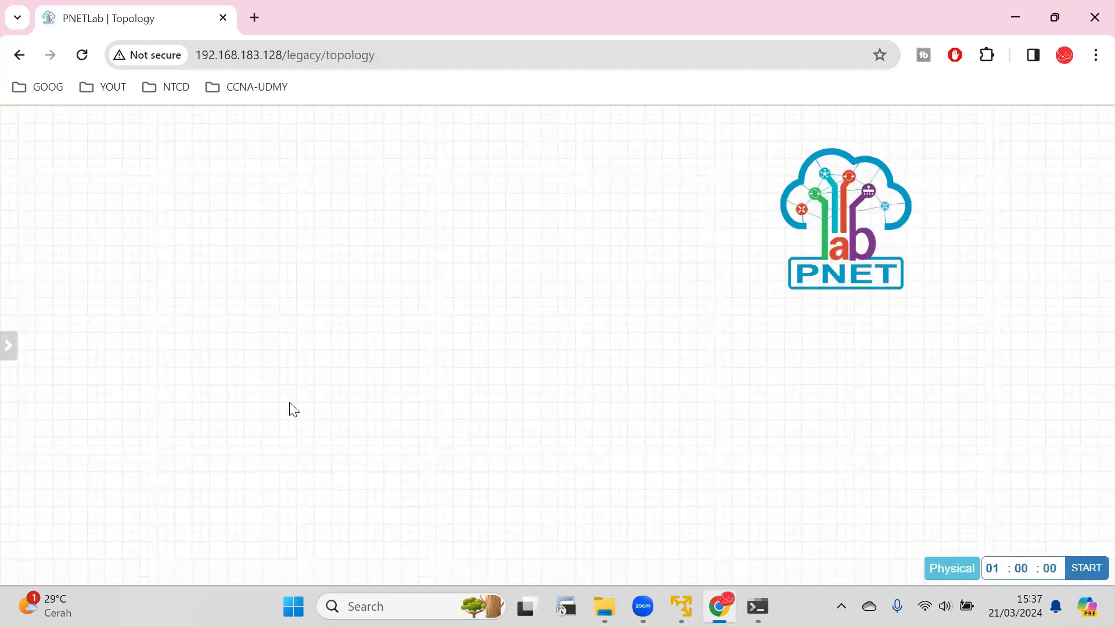
Add one Cisco IOL router node with the image i86bi_linux_l3-L3-ADVENTERPRISEK9-M-15.4-2T.bin and the default settings.
mouse_move(4, 255)
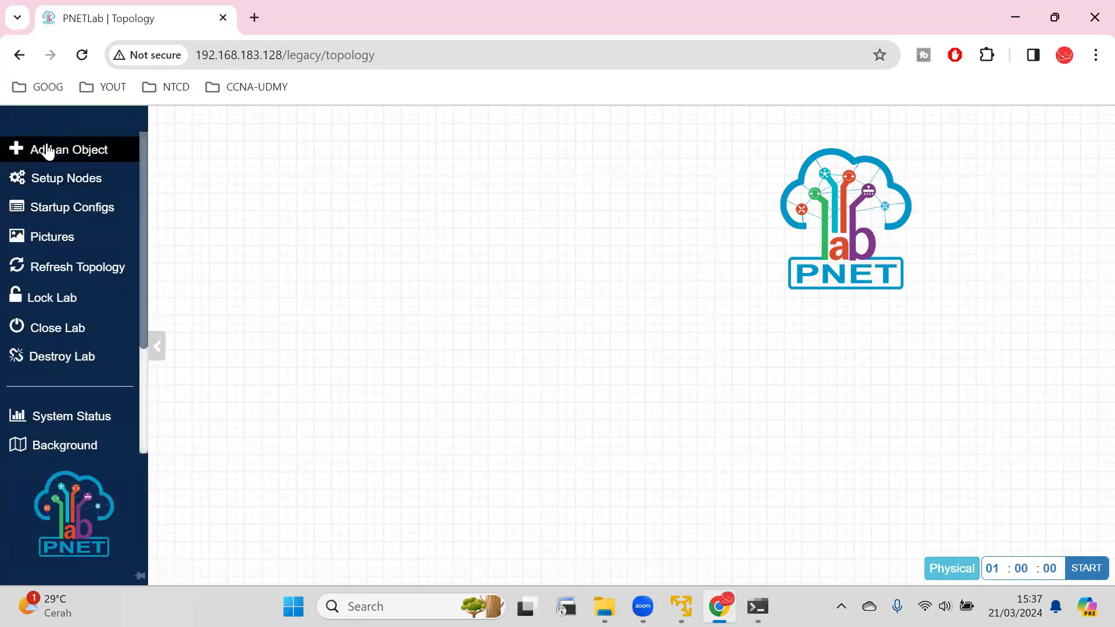
click(47, 151)
click(80, 176)
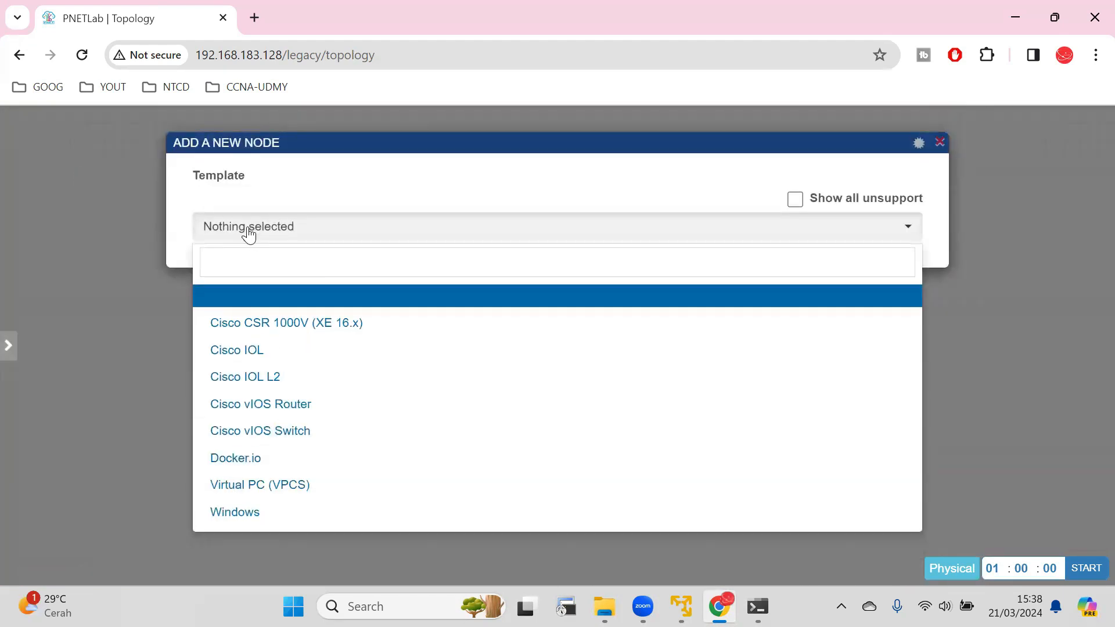
click(248, 350)
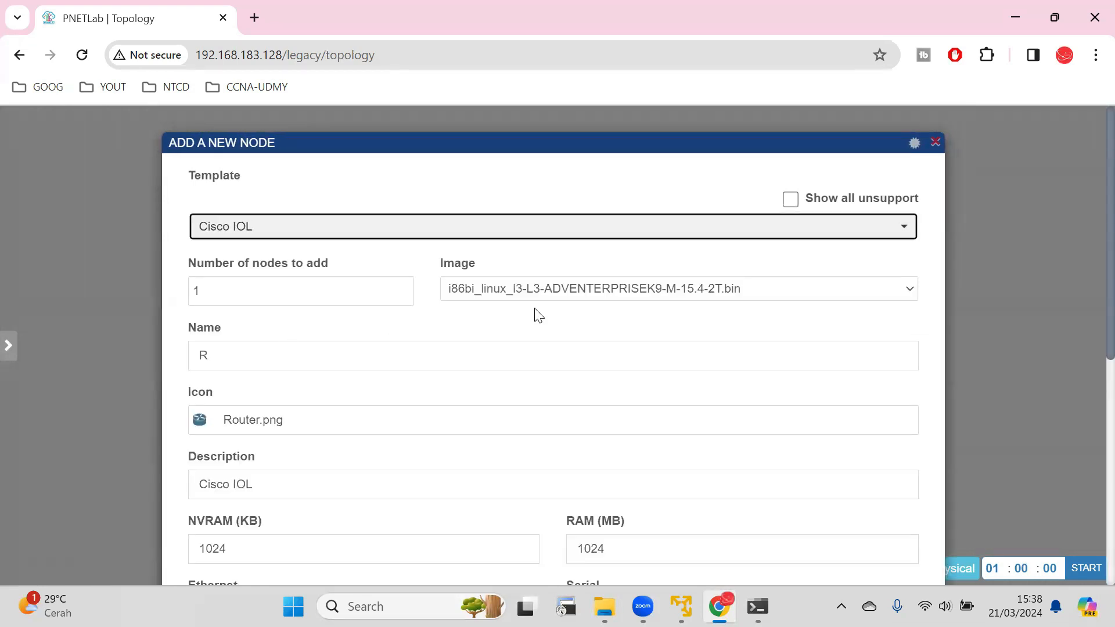
click(543, 296)
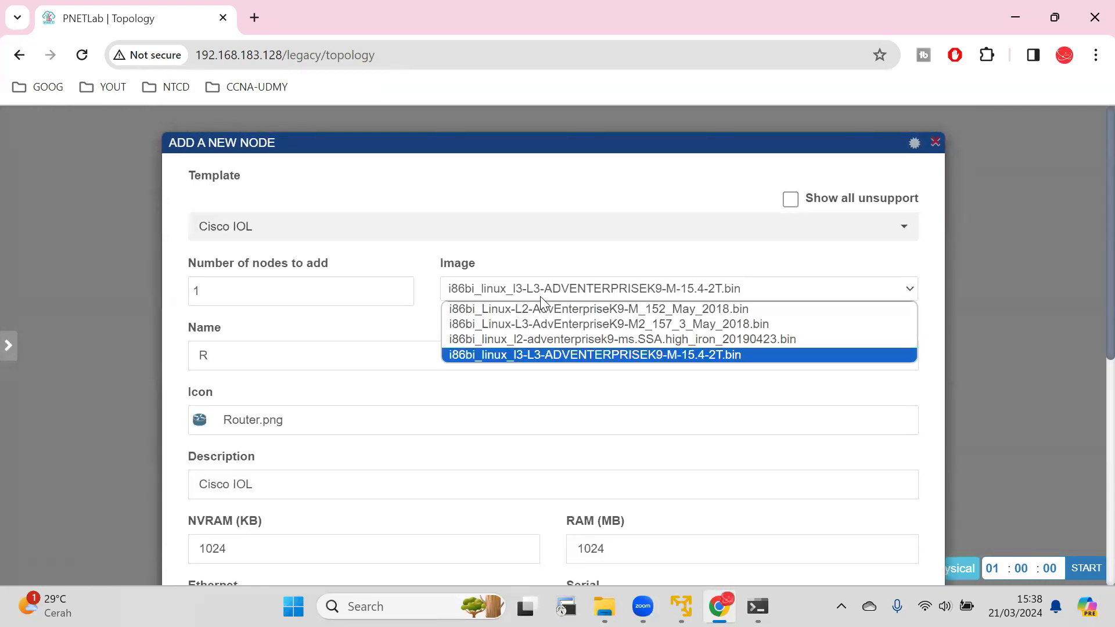
click(396, 389)
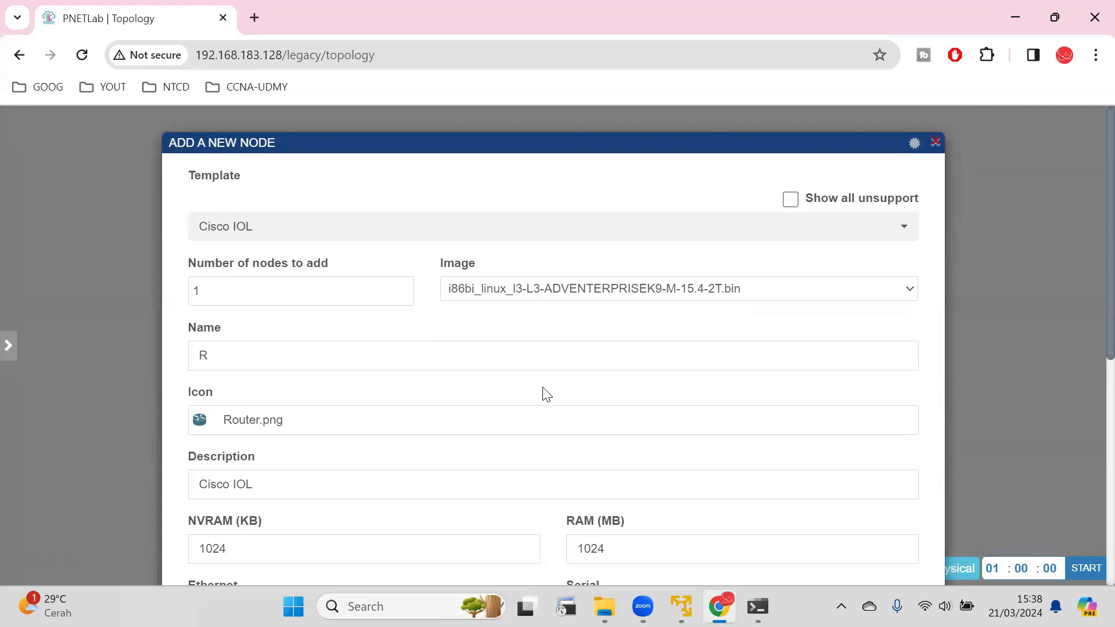
scroll(543, 393, down, 7)
click(522, 532)
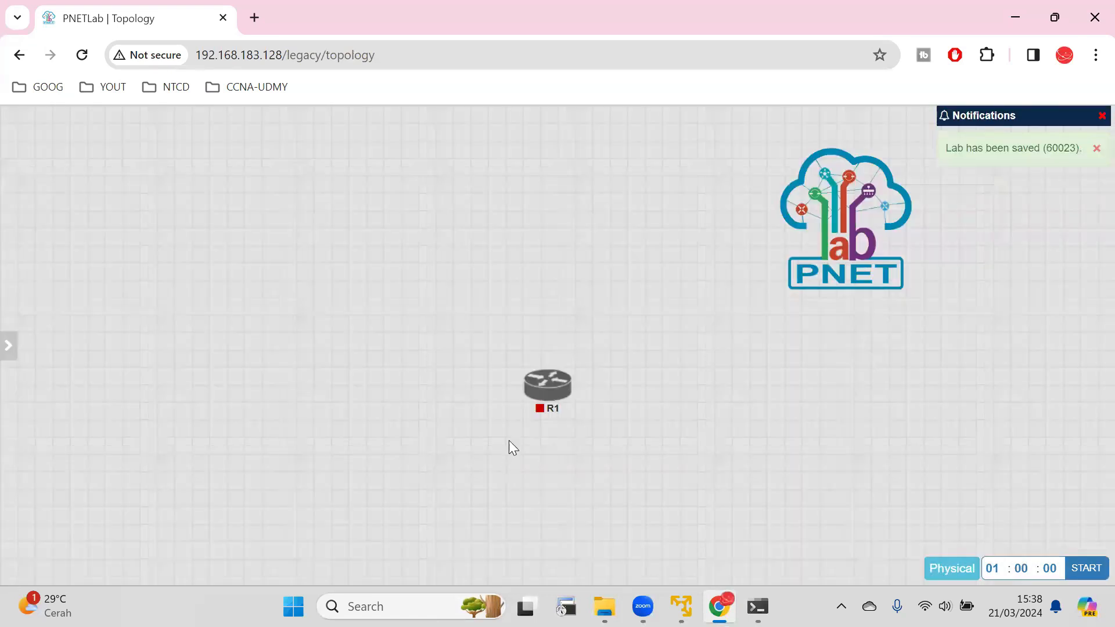
Add one Cisco IOL L2 node with the image i86bi_linux_l2-adventerprisek9-ms.SSA.high_iron_20190423.bin and default settings, and place it below R1.
mouse_move(11, 186)
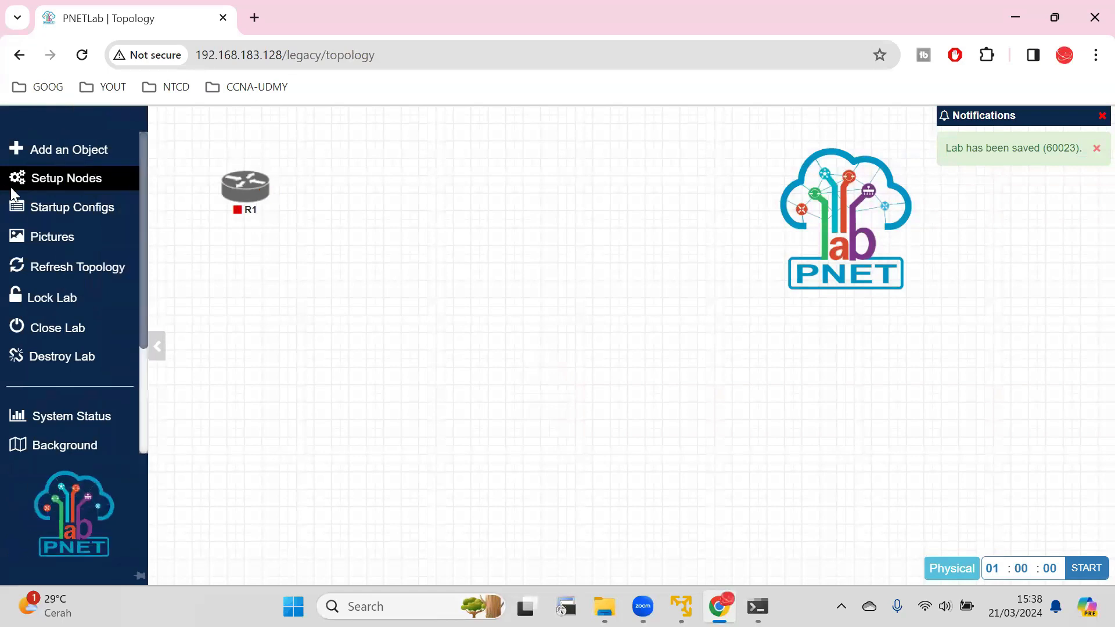
click(58, 152)
click(128, 190)
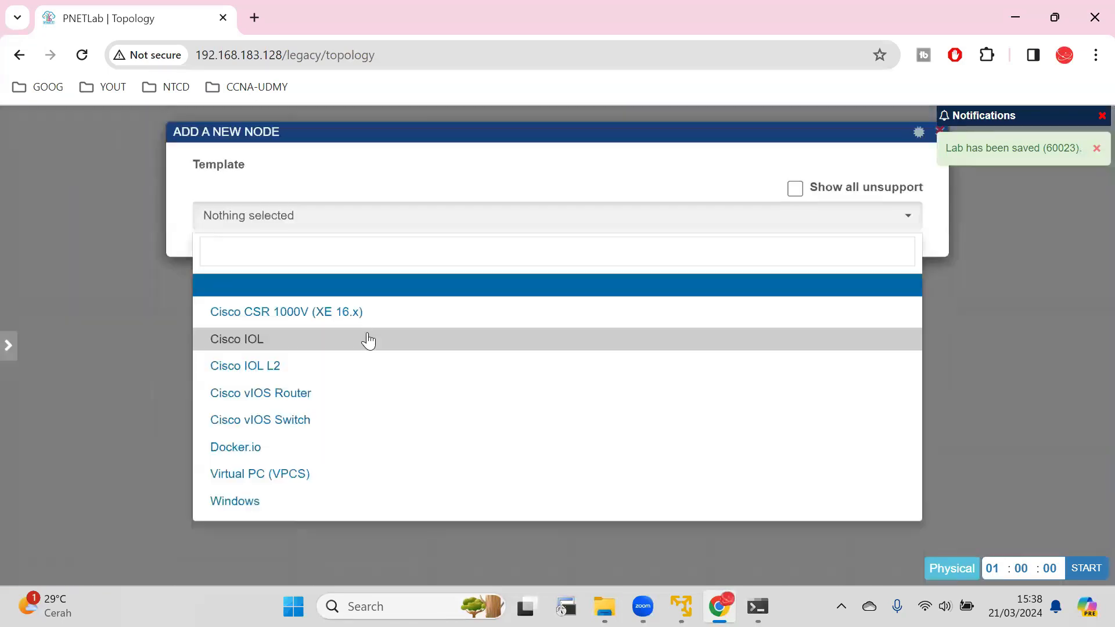
click(338, 367)
click(500, 294)
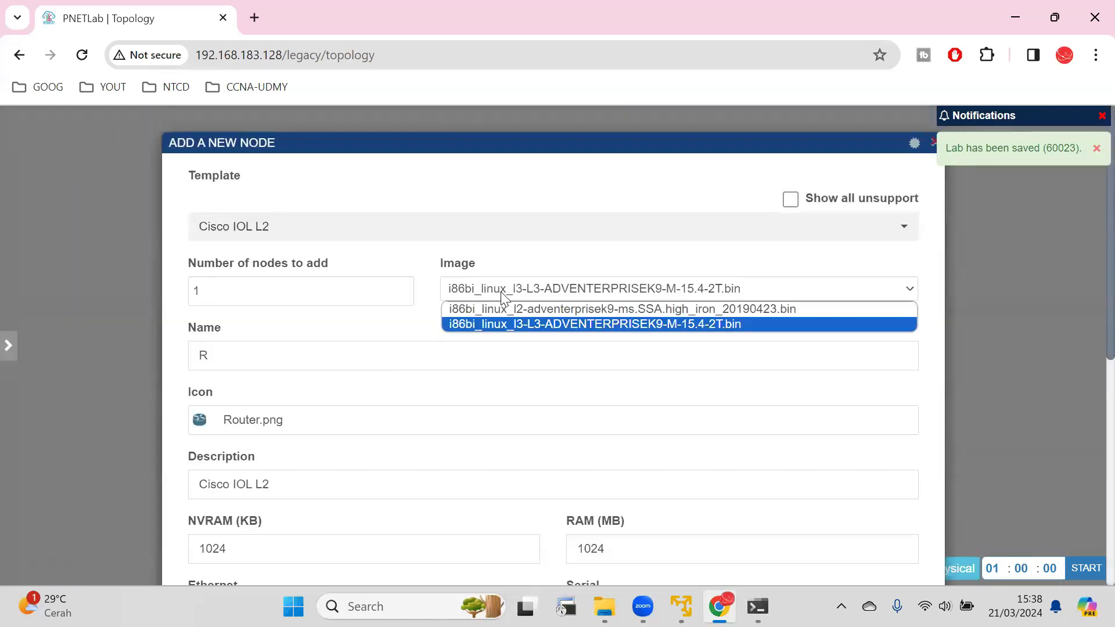
click(501, 306)
scroll(542, 441, down, 8)
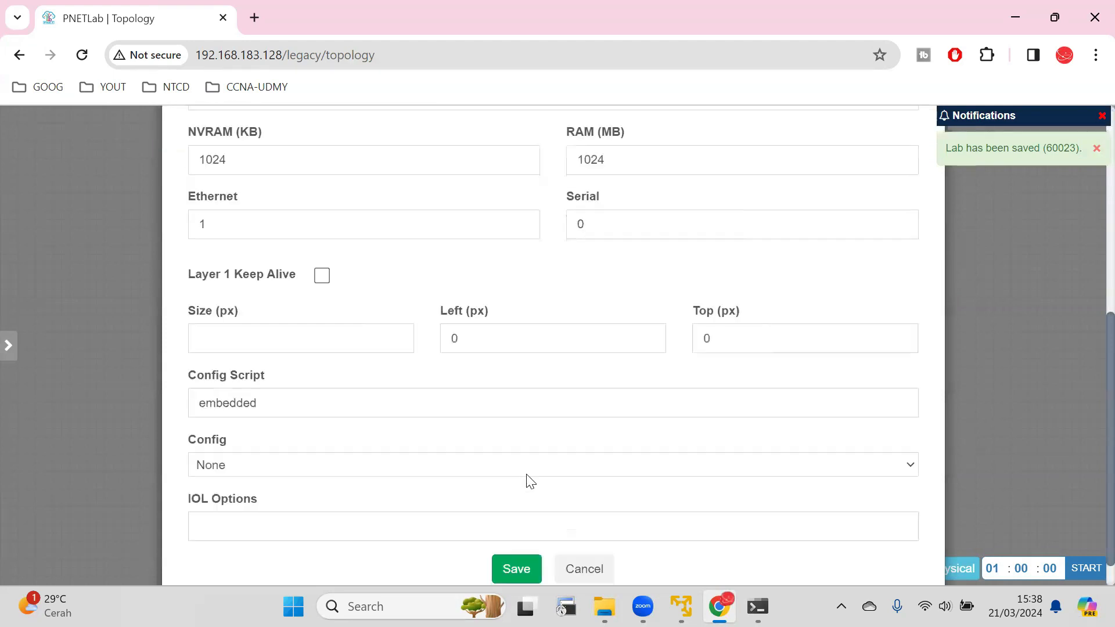
click(533, 529)
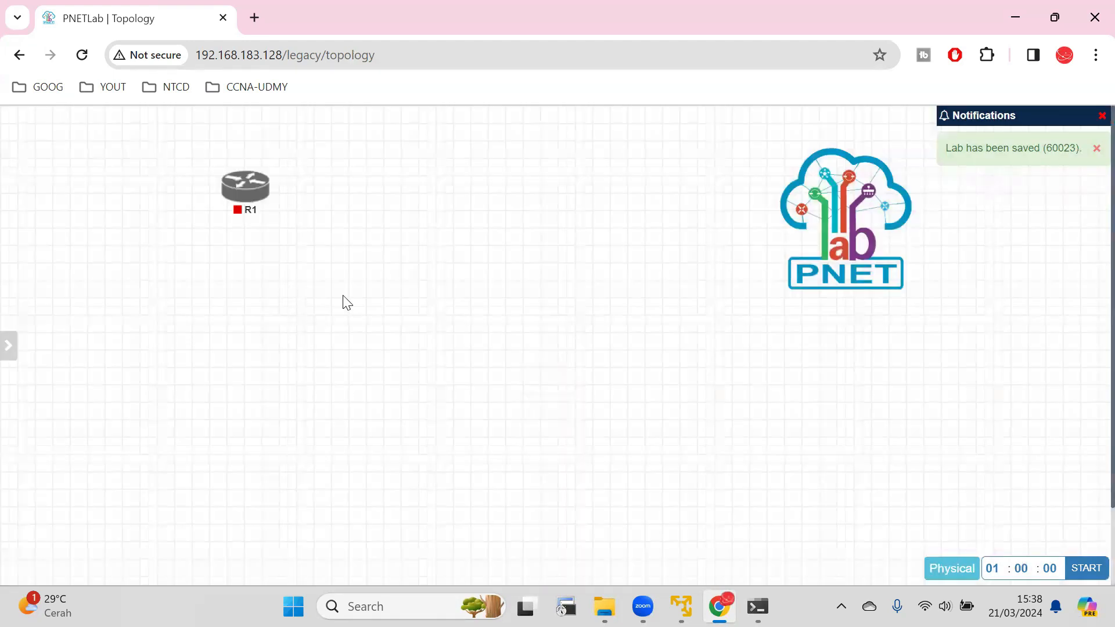
scroll(694, 367, down, 2)
drag(719, 551, 248, 230)
drag(243, 283, 247, 268)
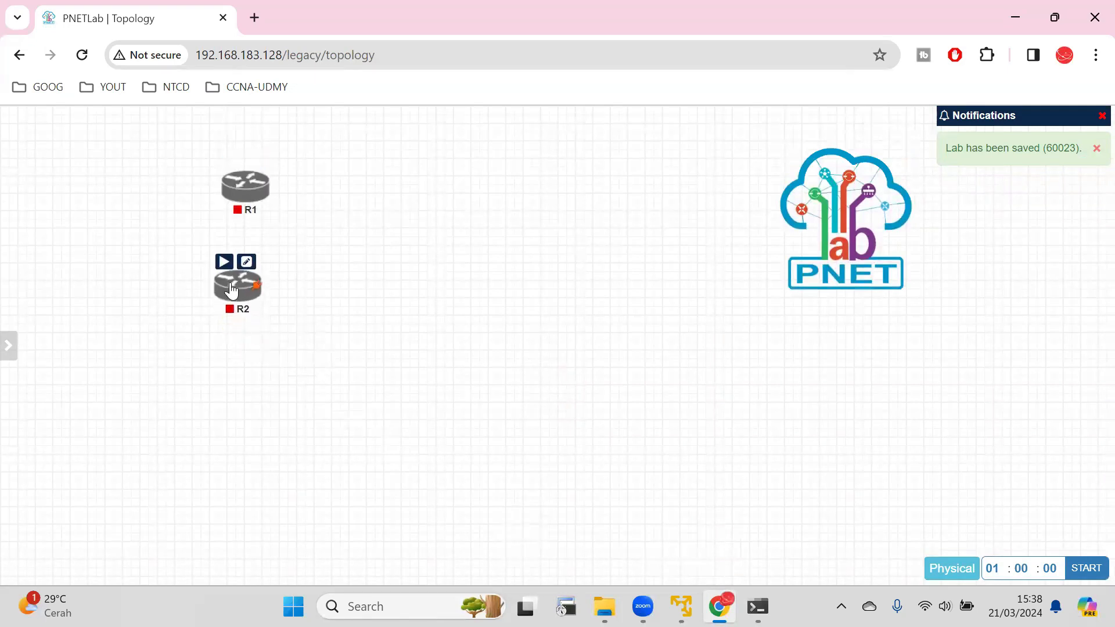
Edit the new Cisco IOL L2 node below R1 and set its name to S1.
click(247, 264)
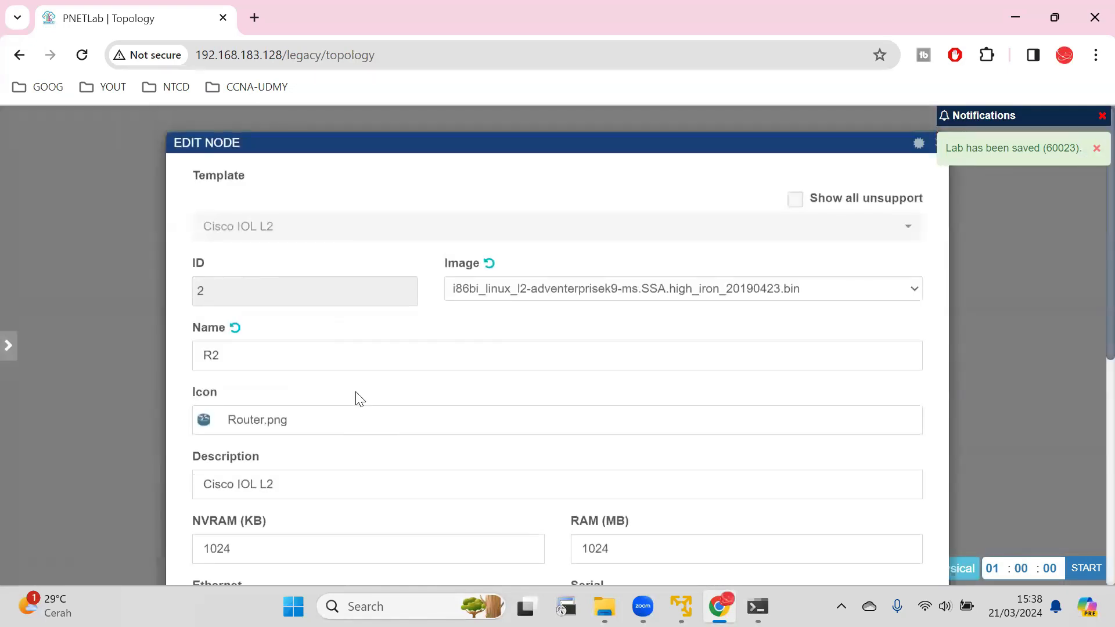
scroll(268, 247, down, 3)
click(240, 182)
drag(239, 182, 197, 176)
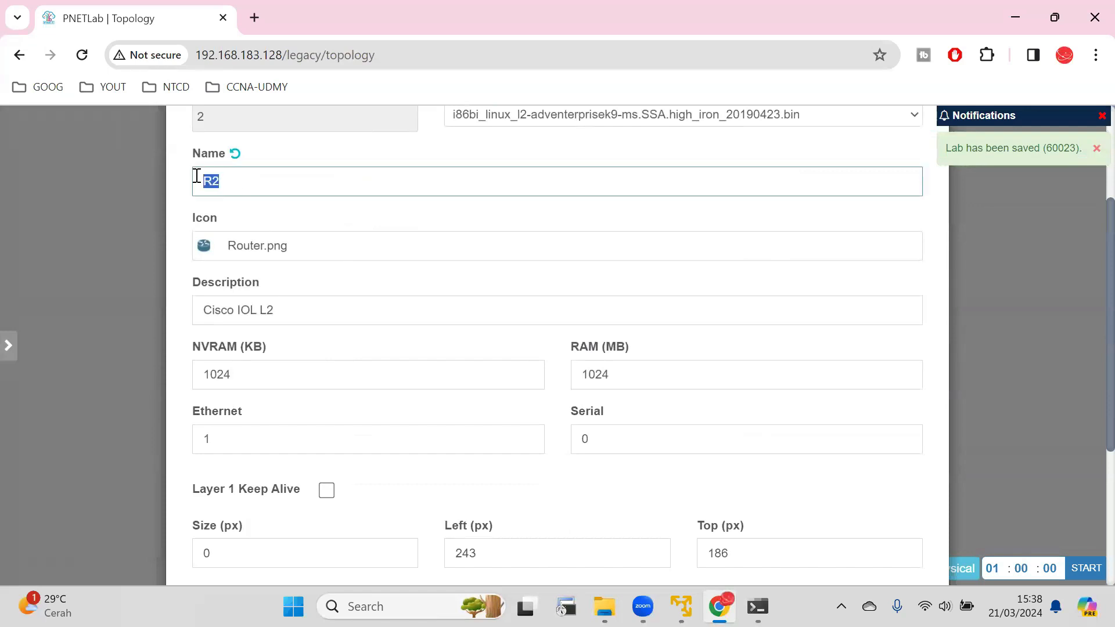
key(Caps_Lock)
text(S1)
key(Tab)
Set the S1 node's icon to Switch Blue.png and save the node settings.
click(308, 251)
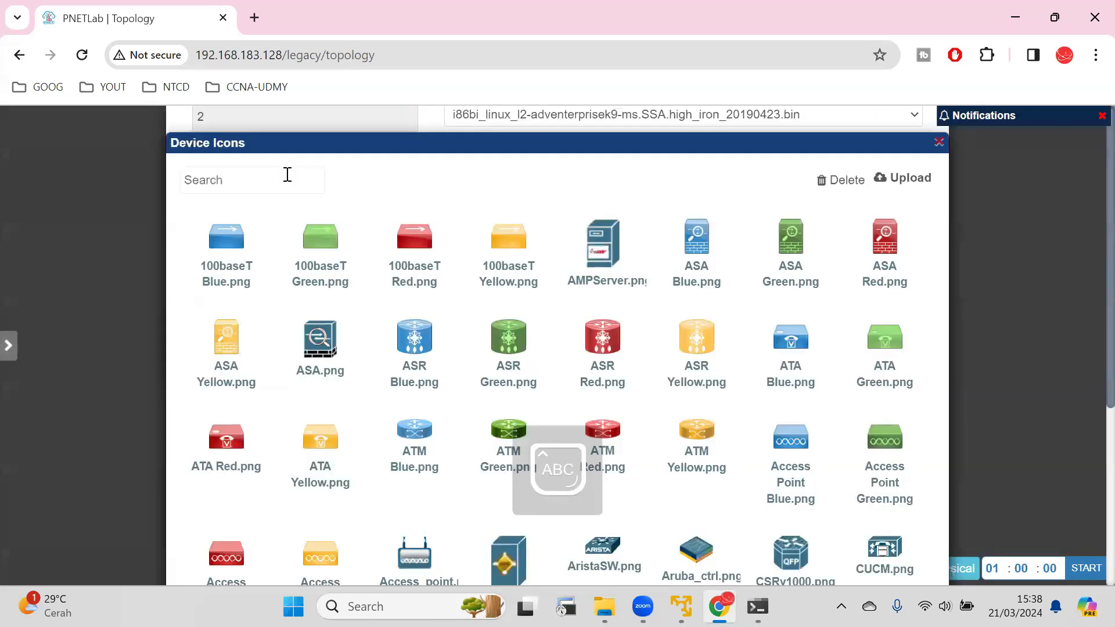
click(287, 176)
text(SW)
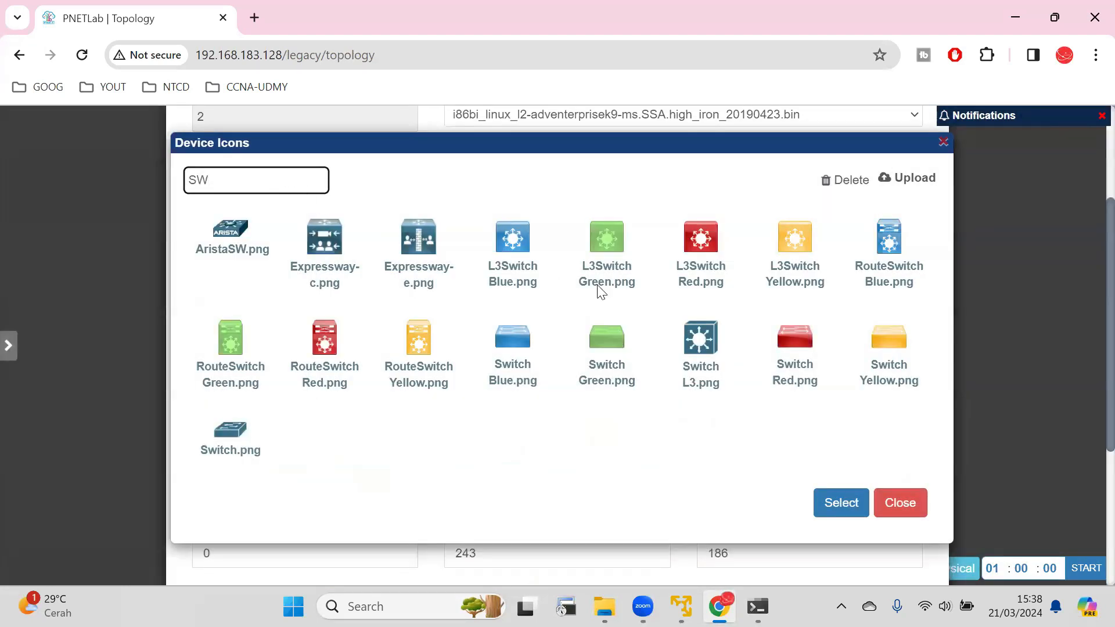
click(523, 347)
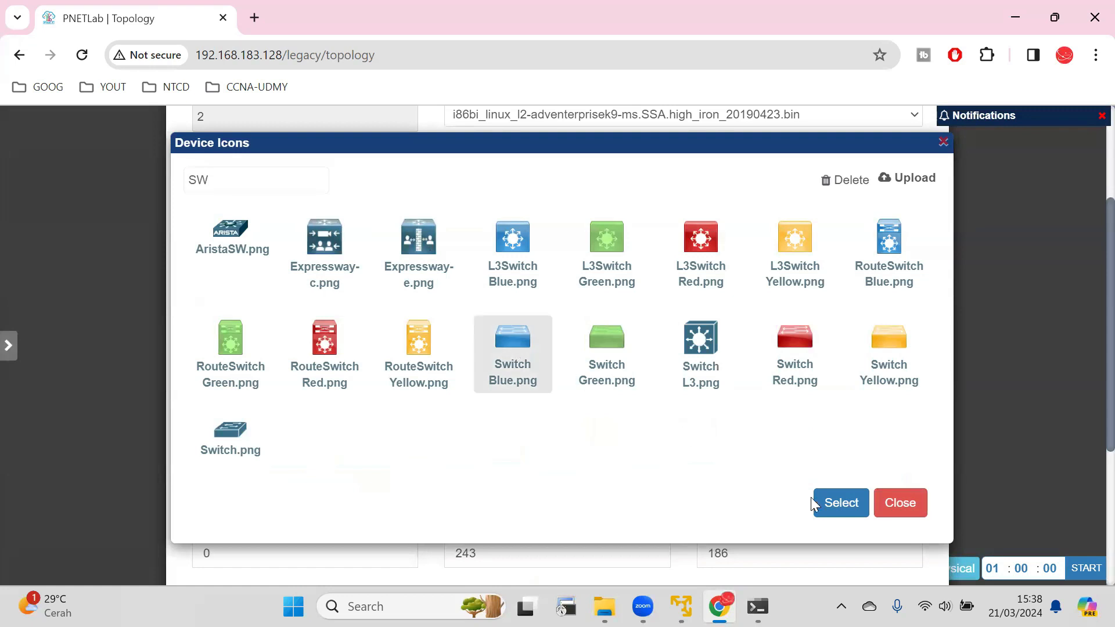
click(856, 513)
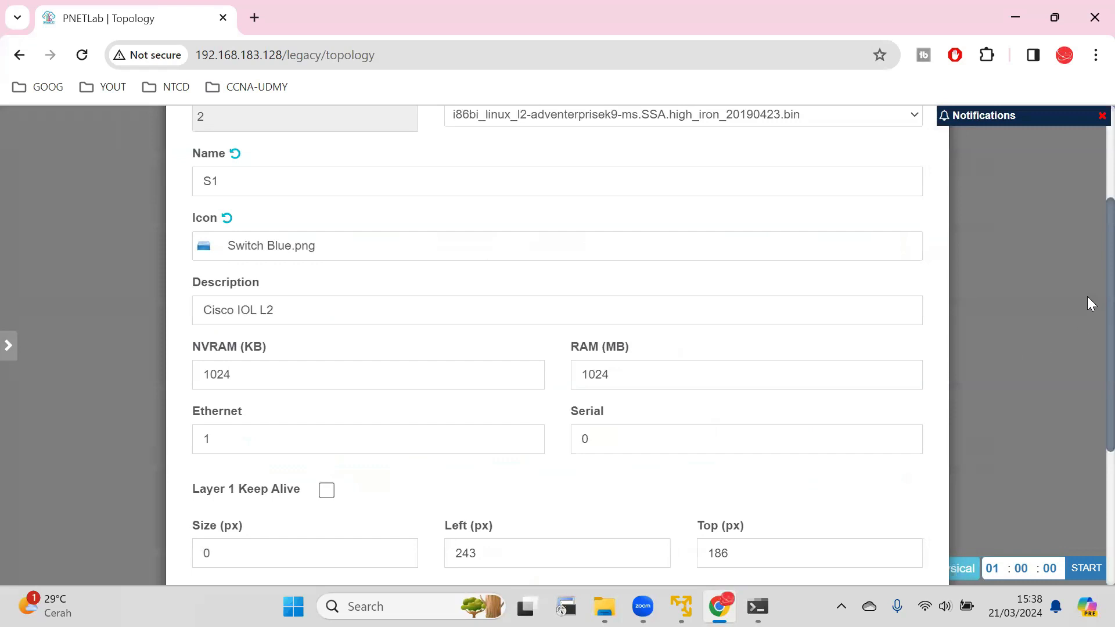
scroll(1084, 450, down, 5)
click(520, 543)
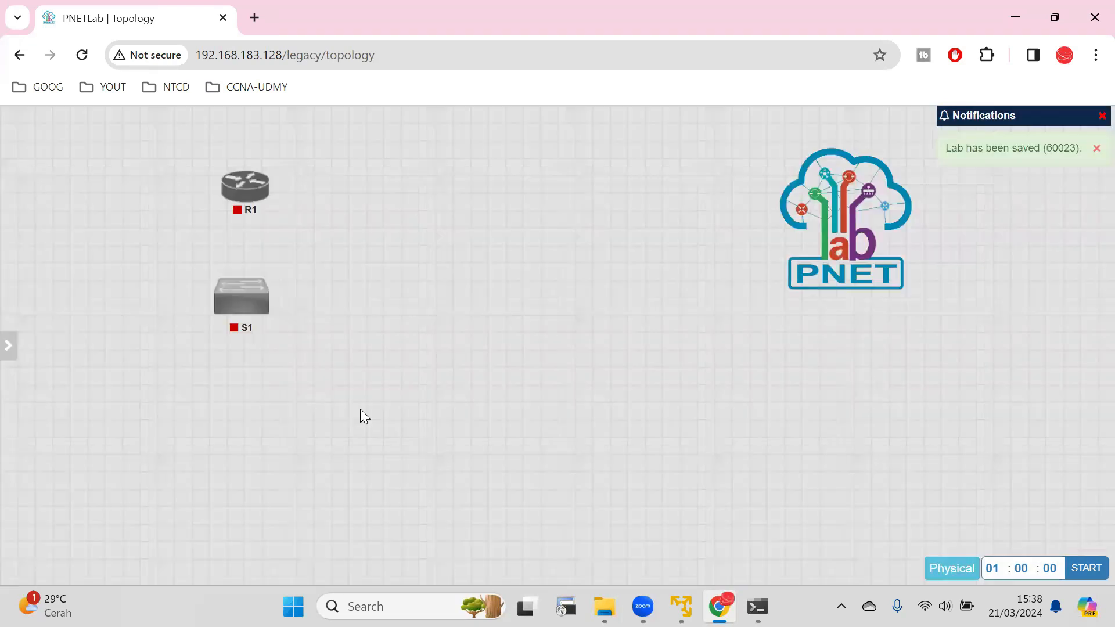
Add one Virtual PC (VPCS) node with the default settings and place it below S1.
mouse_move(1, 133)
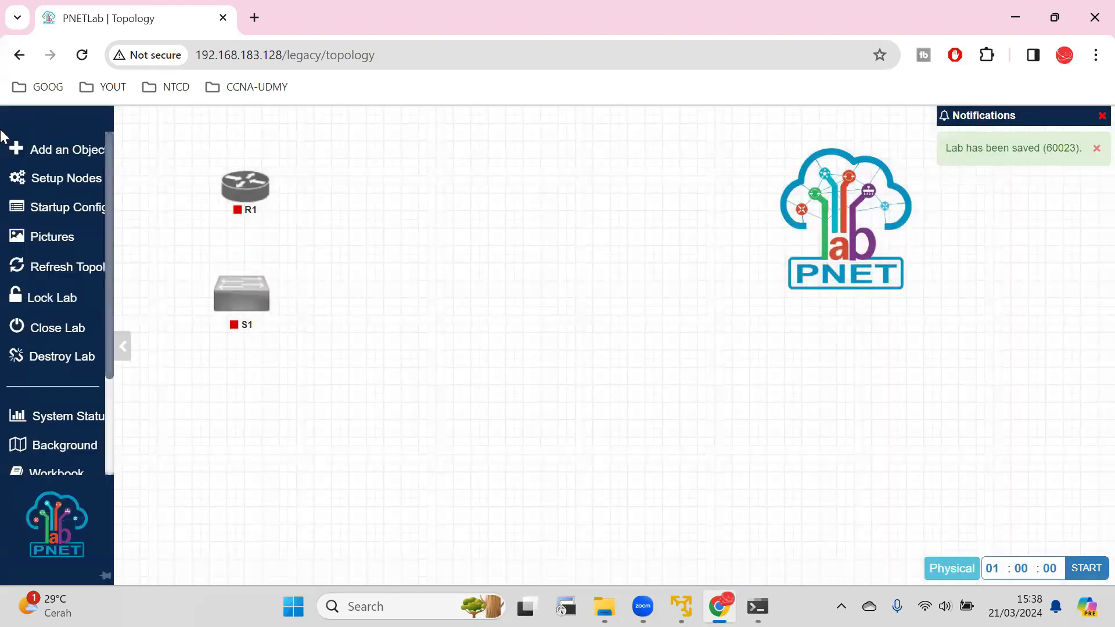
click(46, 148)
click(82, 178)
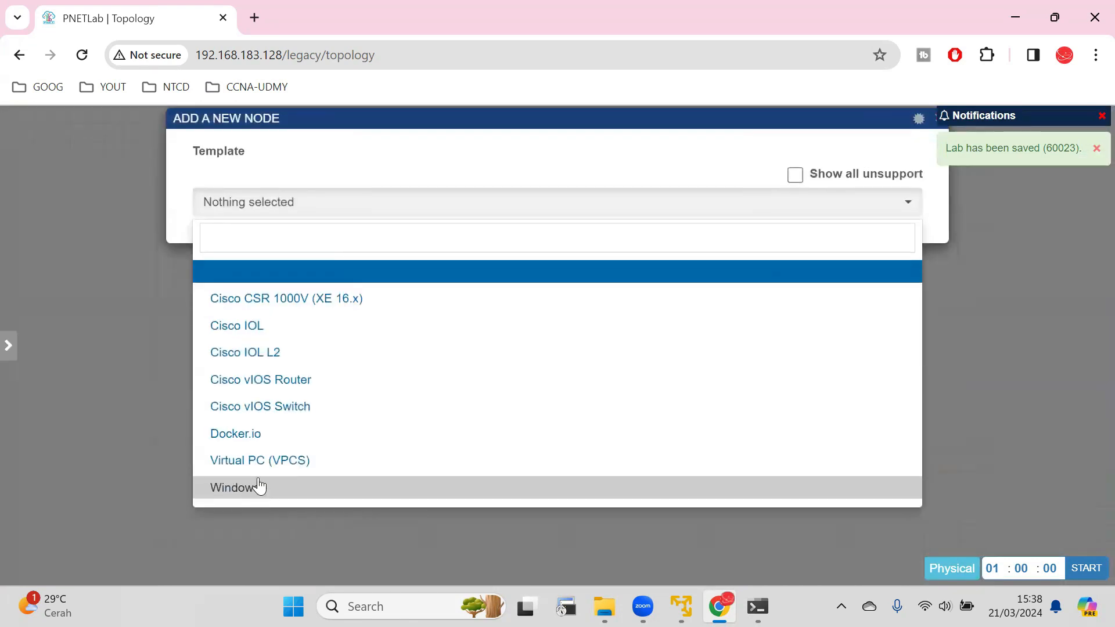
click(258, 487)
click(271, 442)
scroll(504, 445, down, 5)
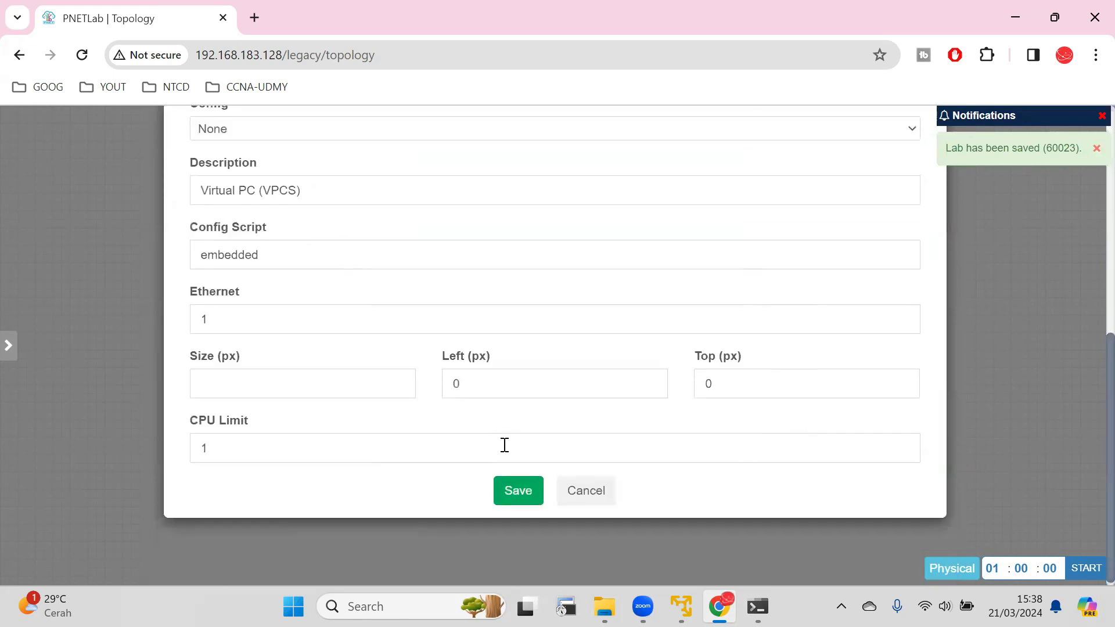
click(527, 488)
drag(575, 251, 254, 423)
mouse_move(21, 168)
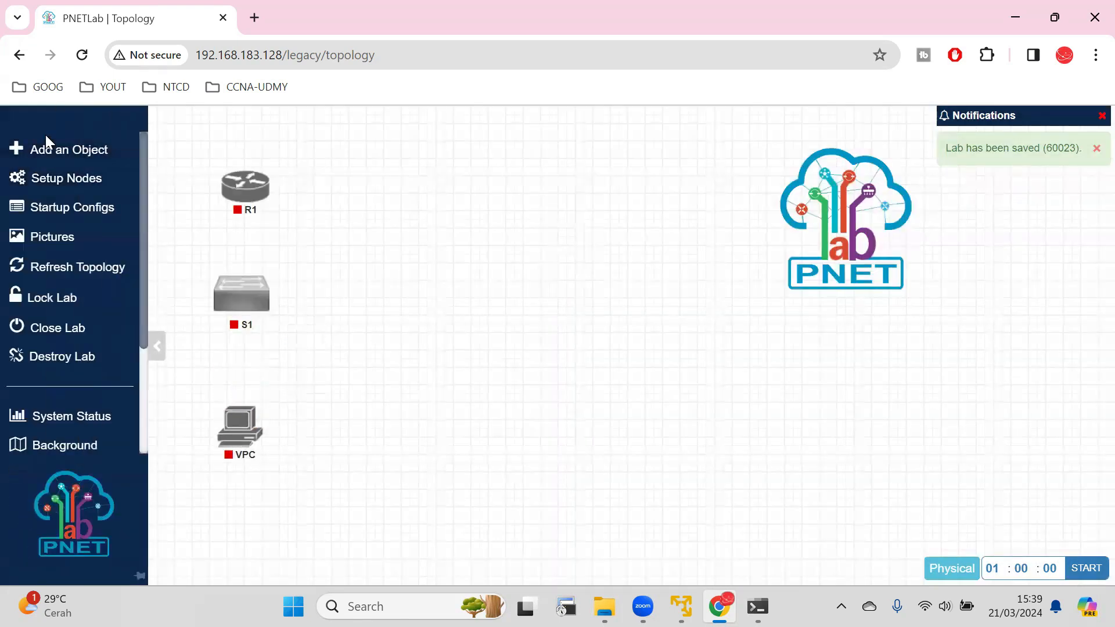
click(58, 149)
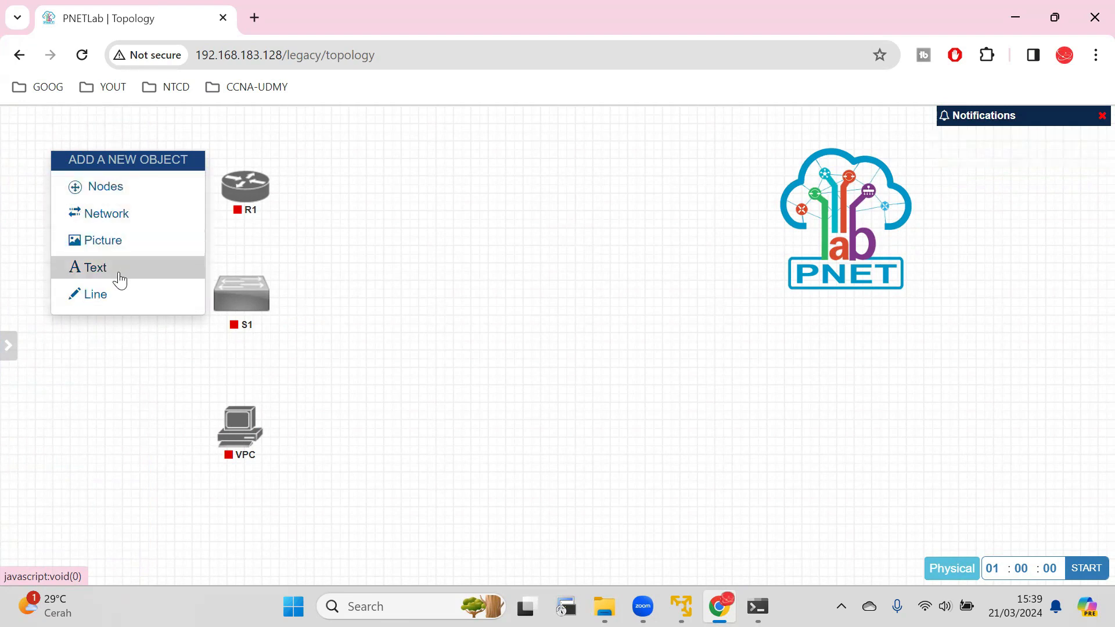
Turn on the HTML Console option for the lab.
mouse_move(29, 168)
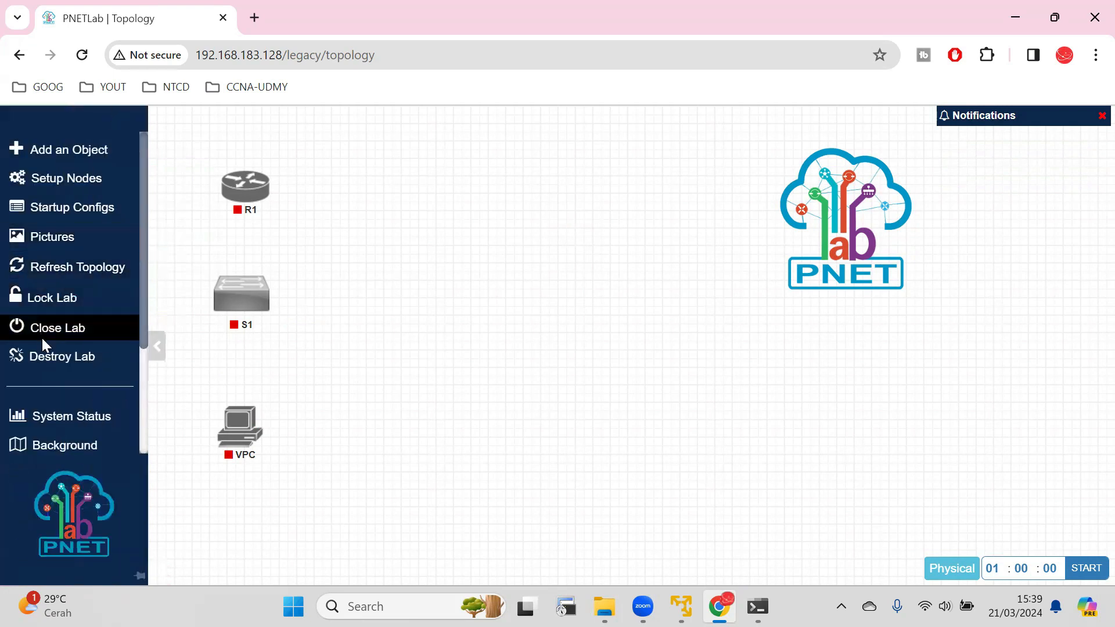
scroll(66, 428, down, 3)
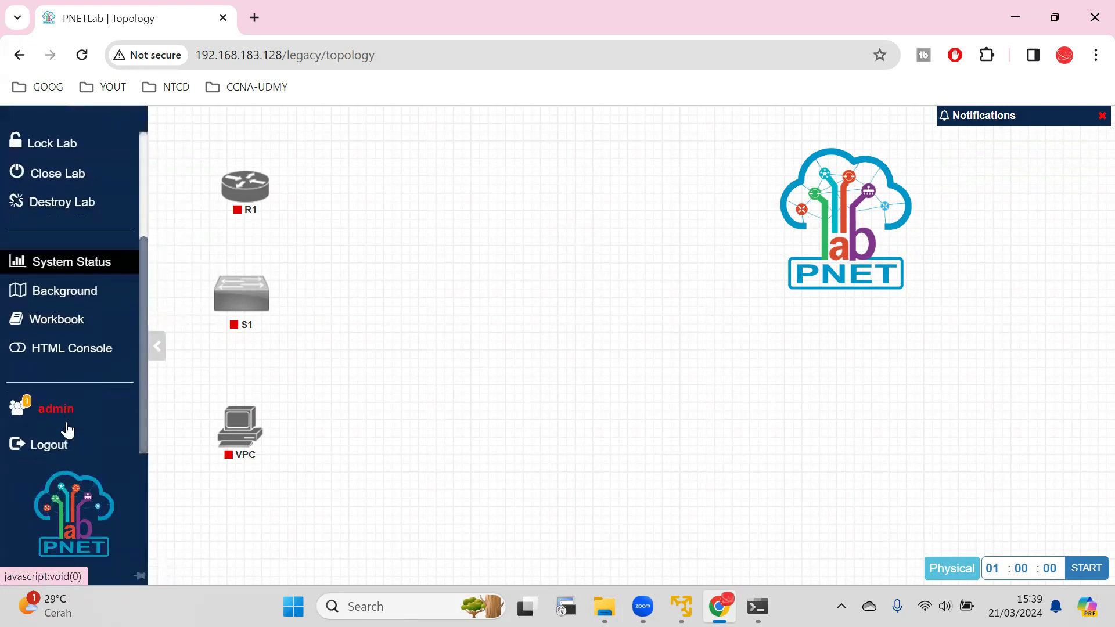
scroll(53, 368, up, 2)
scroll(53, 371, down, 2)
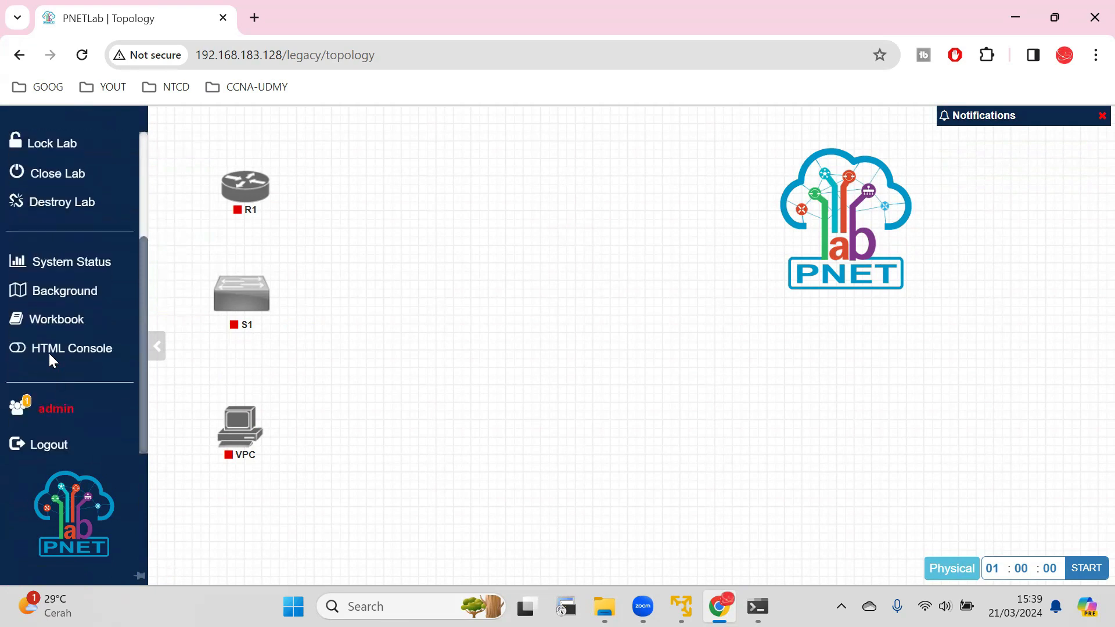
scroll(50, 359, up, 3)
scroll(53, 361, down, 3)
click(56, 353)
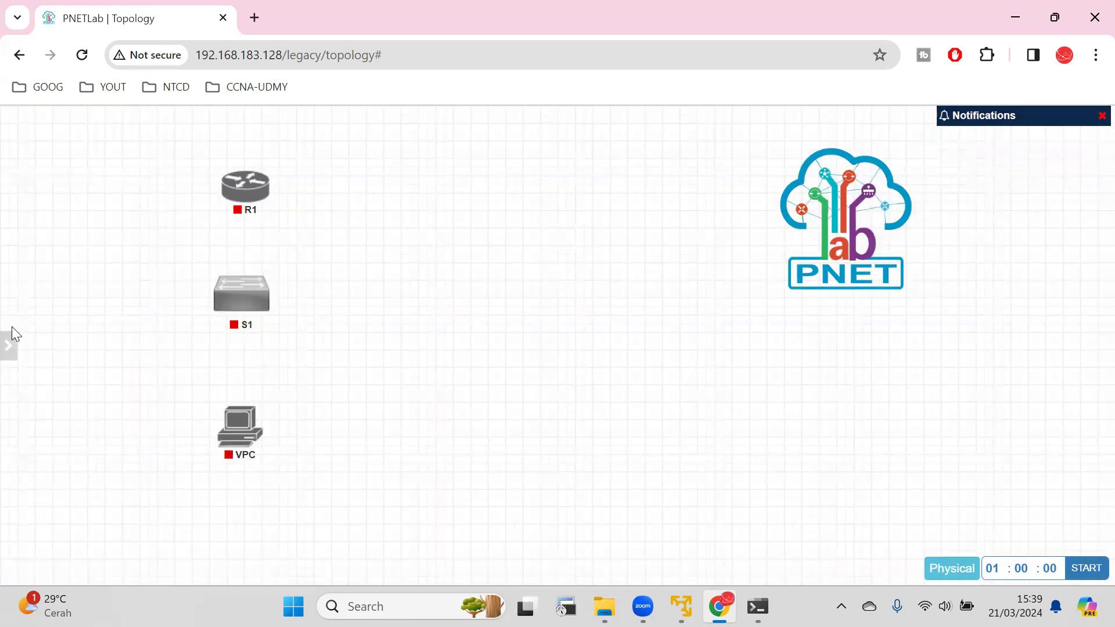
mouse_move(11, 328)
scroll(44, 345, down, 5)
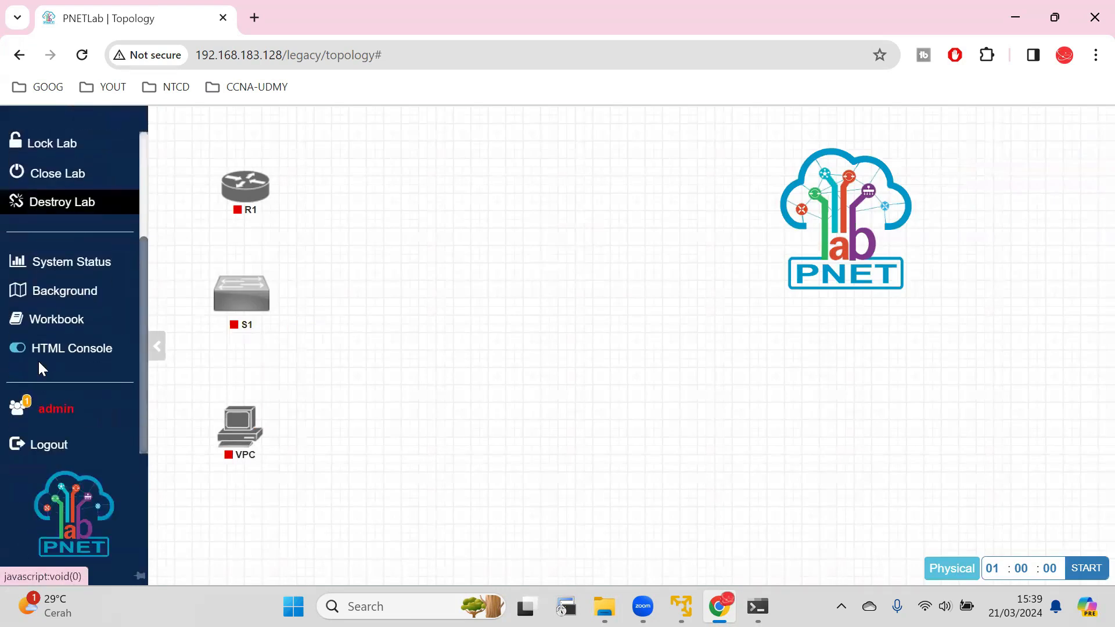
mouse_move(65, 352)
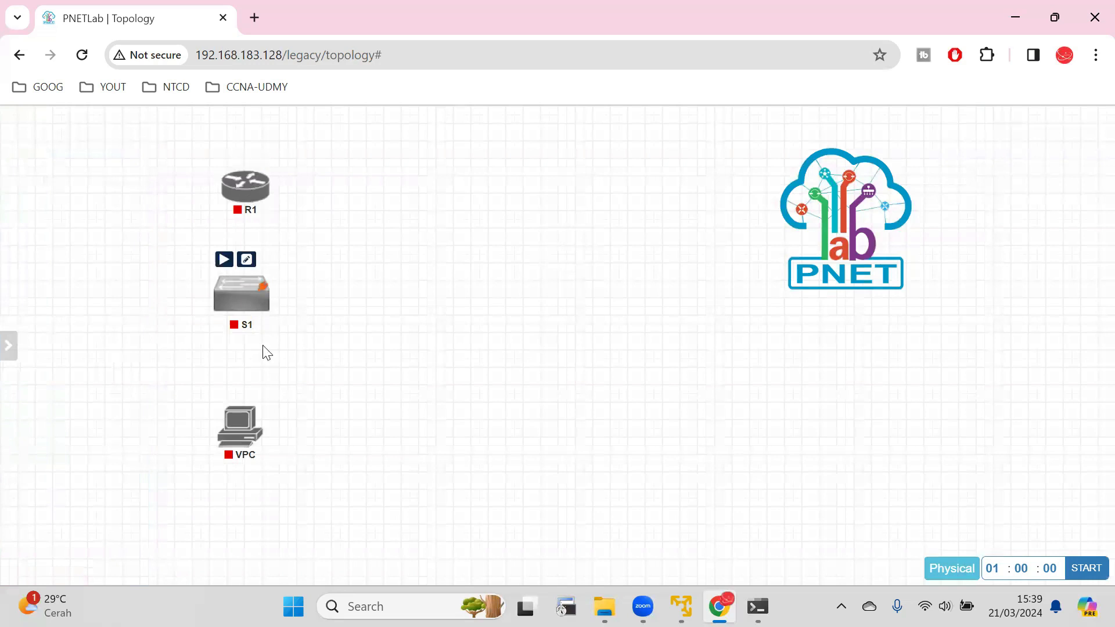
Connect the VPC's eth0 interface to interface e0/0 of S1.
mouse_move(250, 427)
drag(263, 429, 258, 328)
scroll(640, 434, down, 3)
click(602, 481)
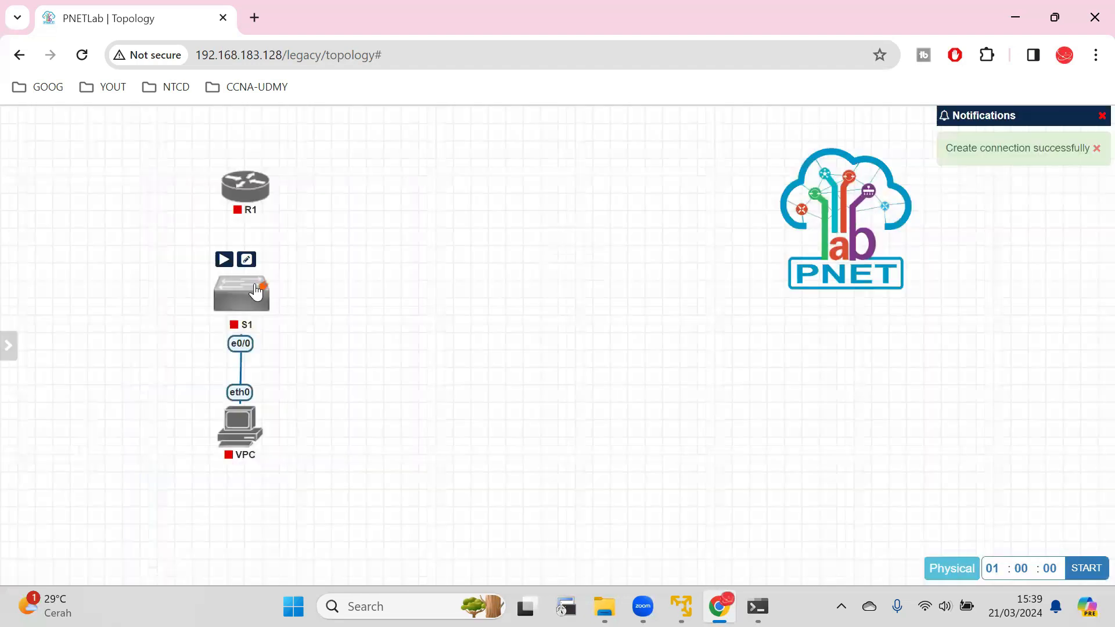
Connect interface e0/1 of S1 to interface e0/0 of R1.
drag(263, 281, 260, 206)
scroll(617, 463, down, 3)
click(595, 479)
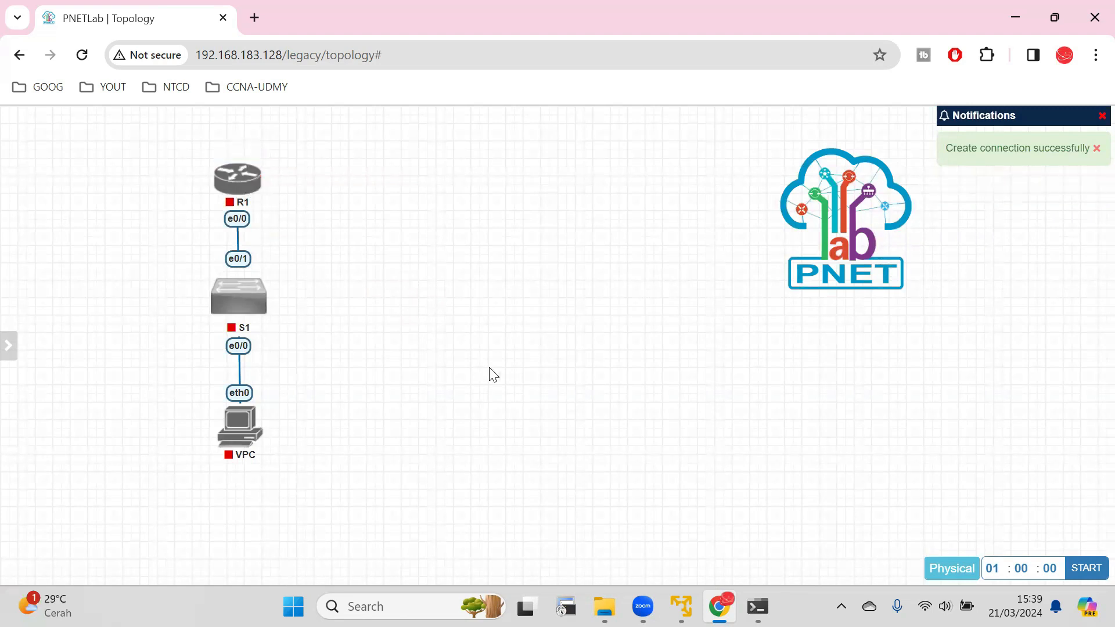
Start the VPC, S1 and R1 nodes.
click(225, 398)
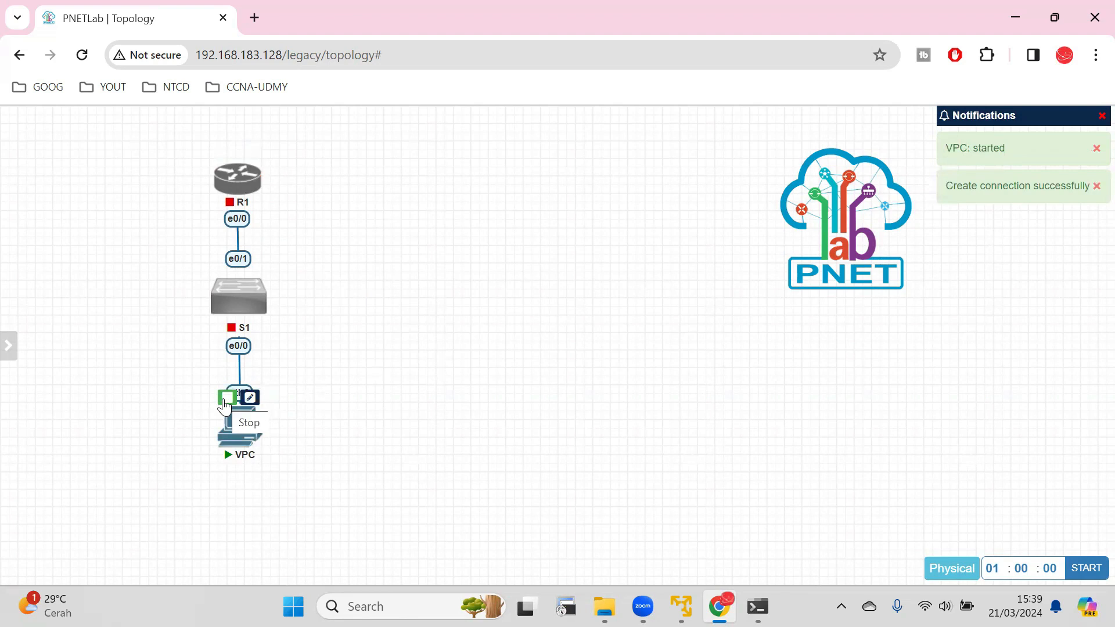
click(223, 259)
click(223, 155)
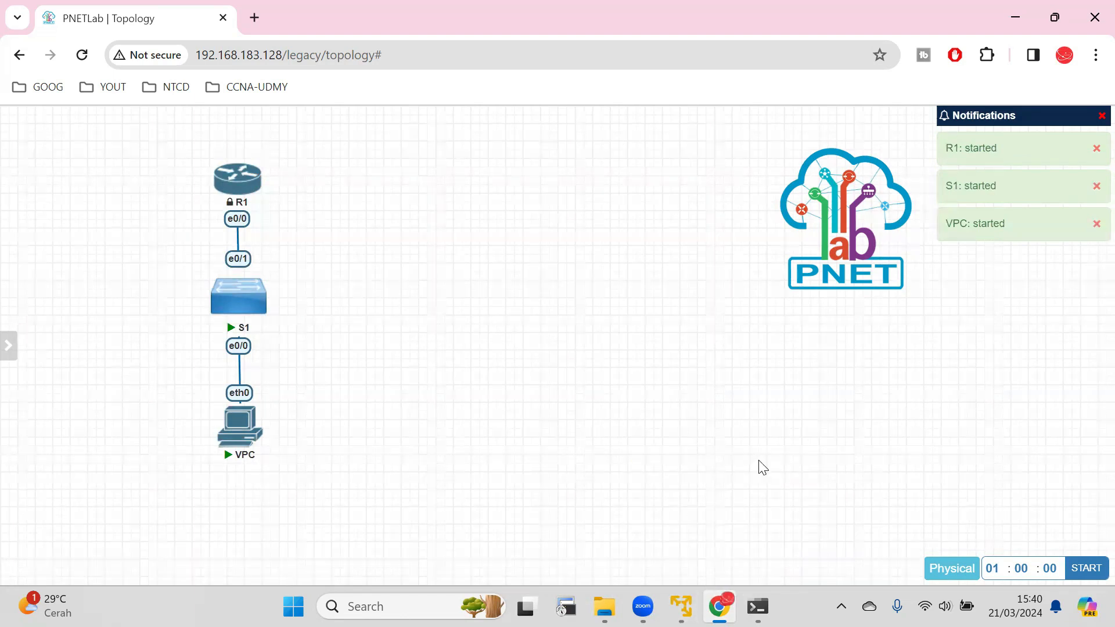
Open the HTML console sessions of R1, S1 and the VPC in the terminal window.
mouse_move(256, 198)
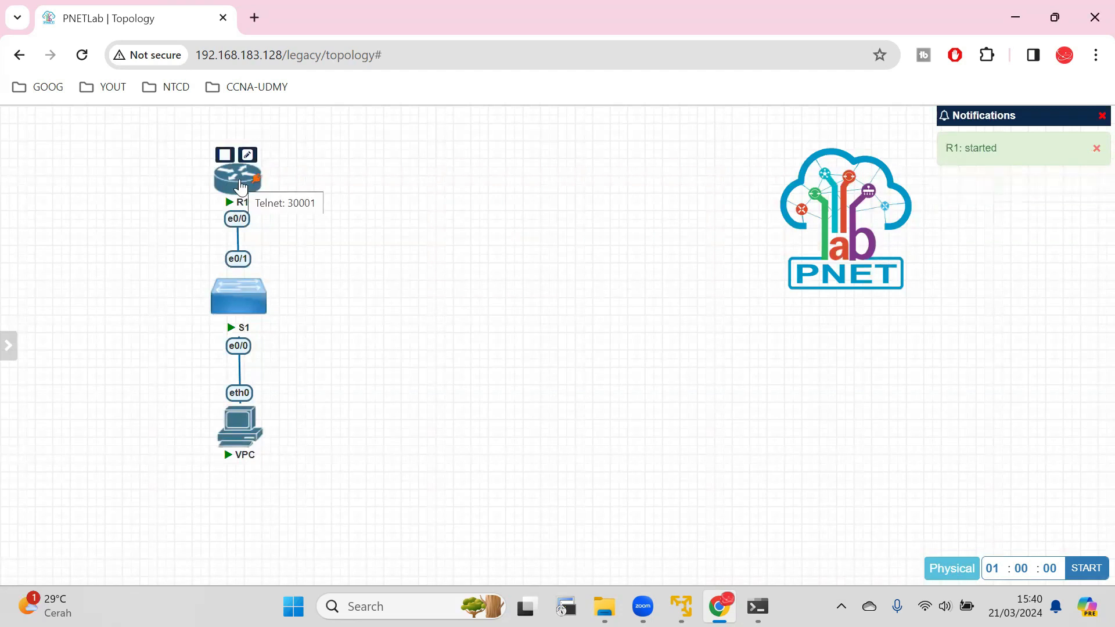
click(242, 187)
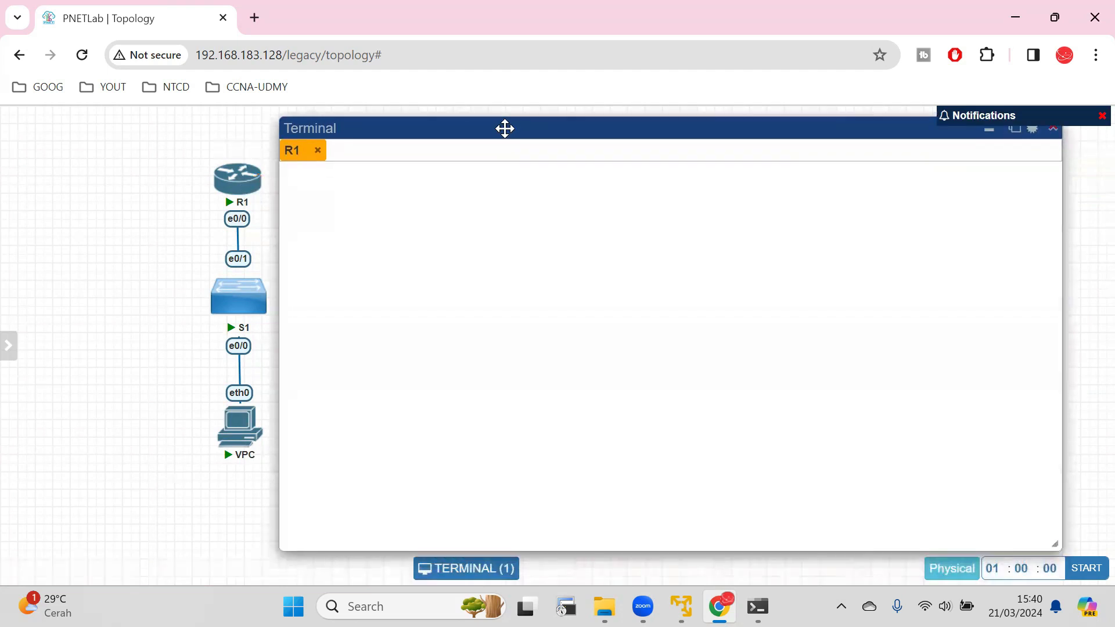
mouse_move(504, 128)
mouse_down()
mouse_move(512, 110)
mouse_move(510, 134)
mouse_move(519, 121)
mouse_up()
mouse_move(3, 335)
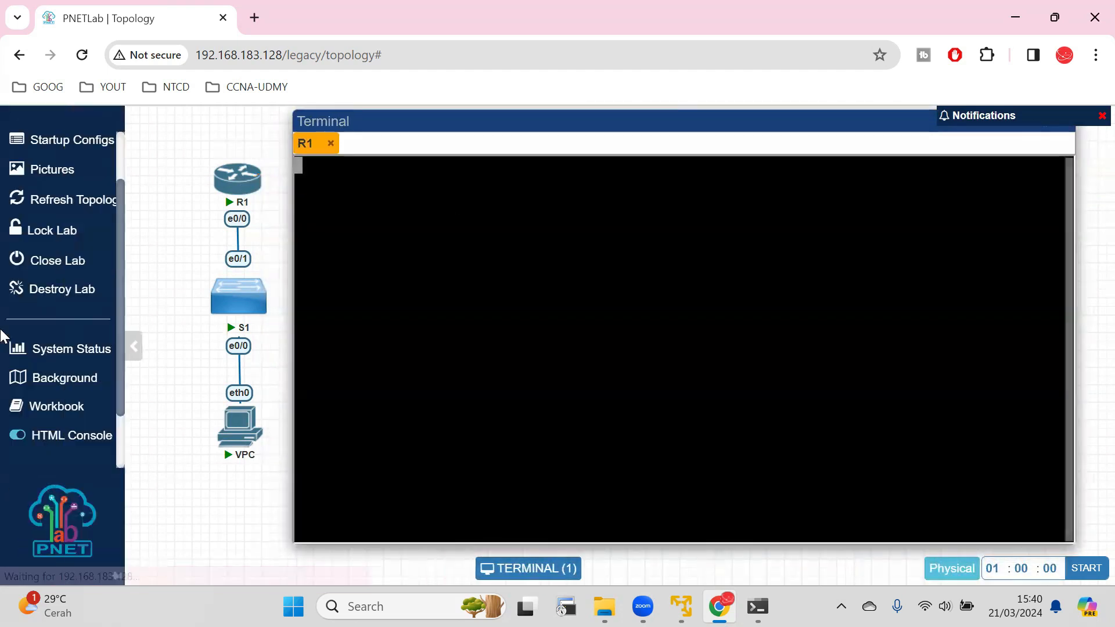
scroll(54, 353, down, 3)
scroll(102, 366, up, 5)
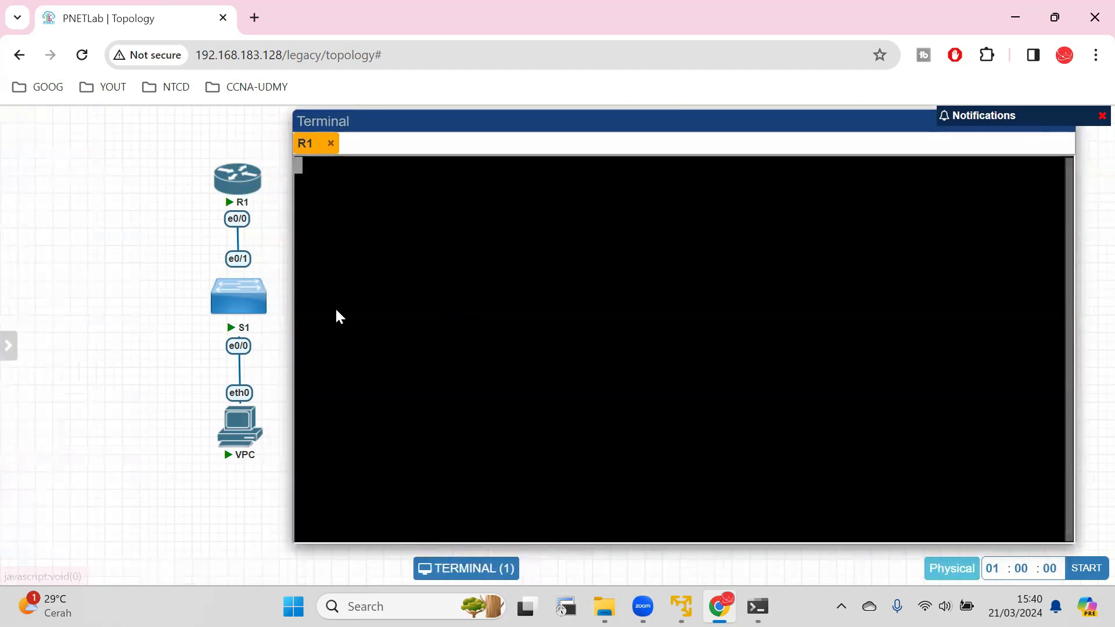
click(238, 299)
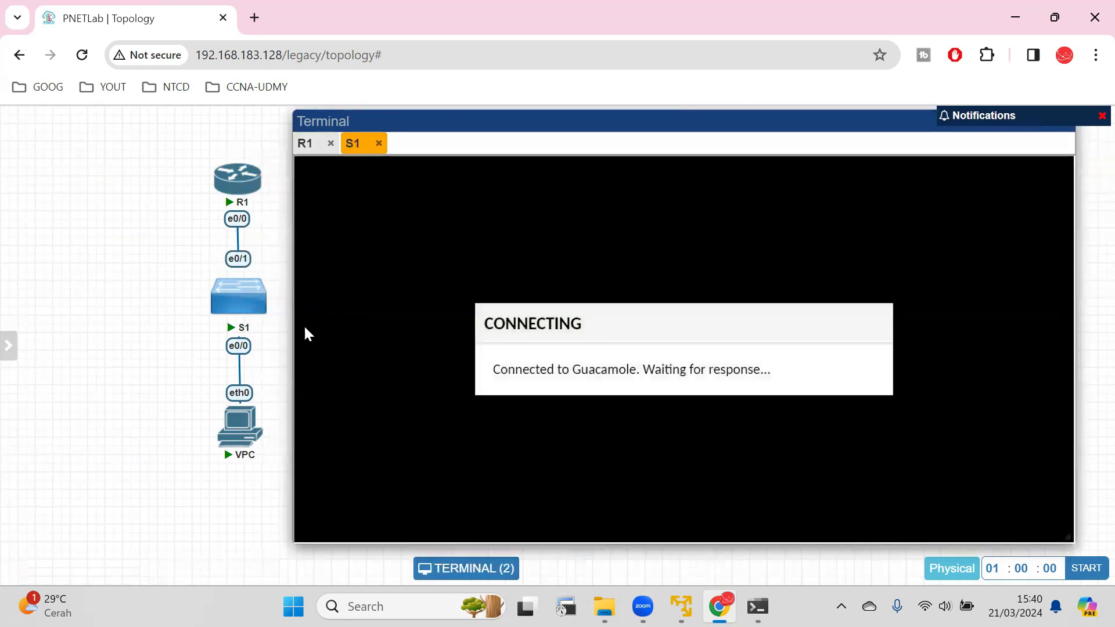
click(244, 422)
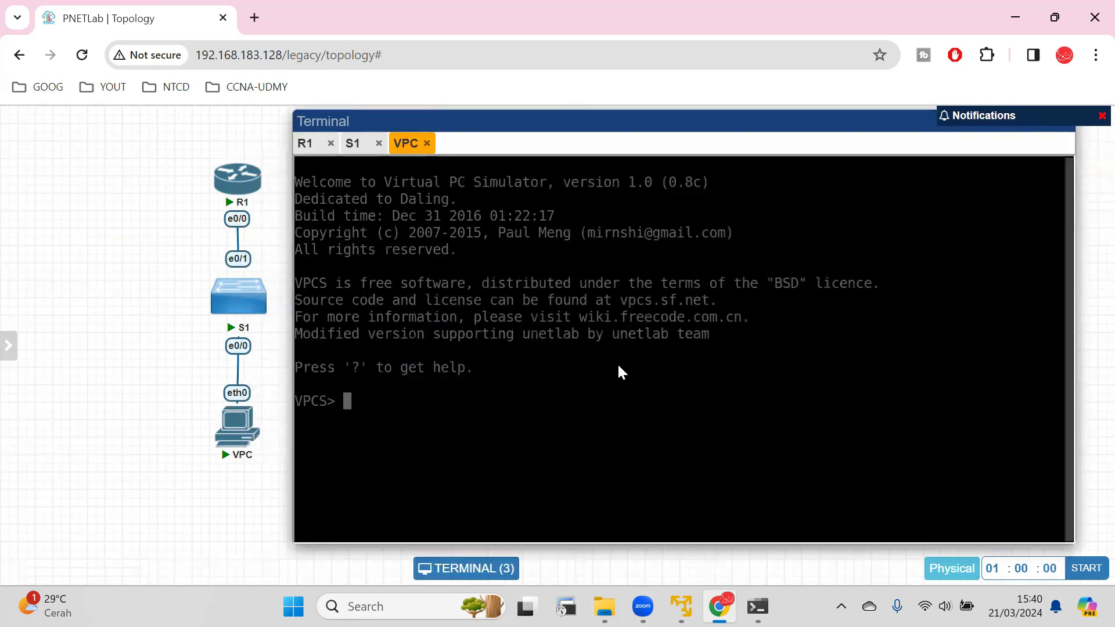
Check the console output of R1, S1 and the VPC, ending on the R1 session.
click(303, 153)
click(356, 152)
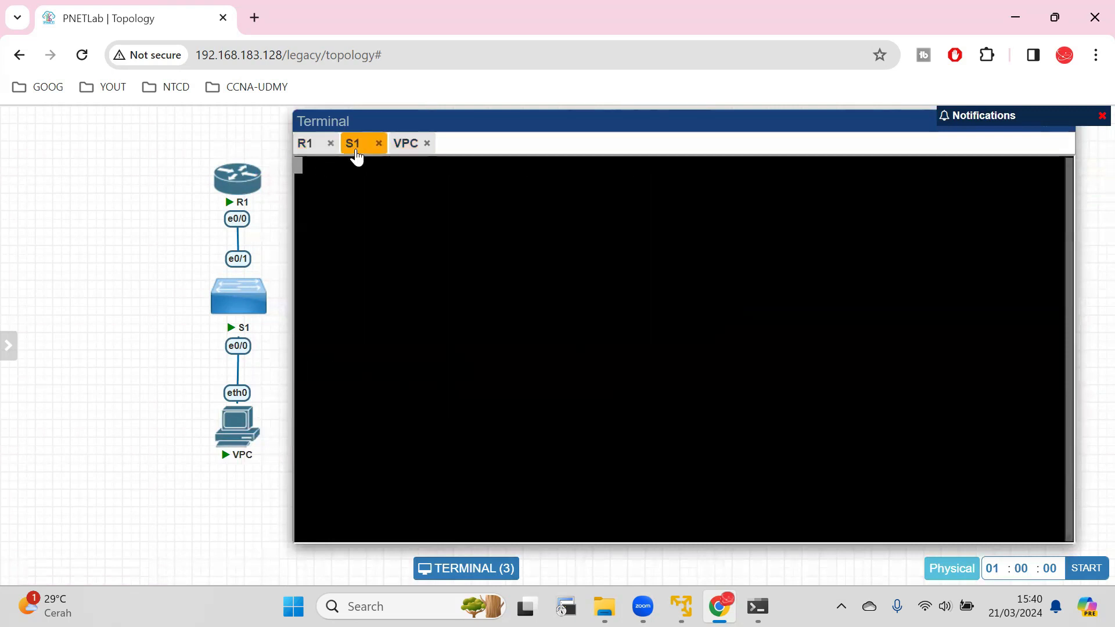
click(395, 152)
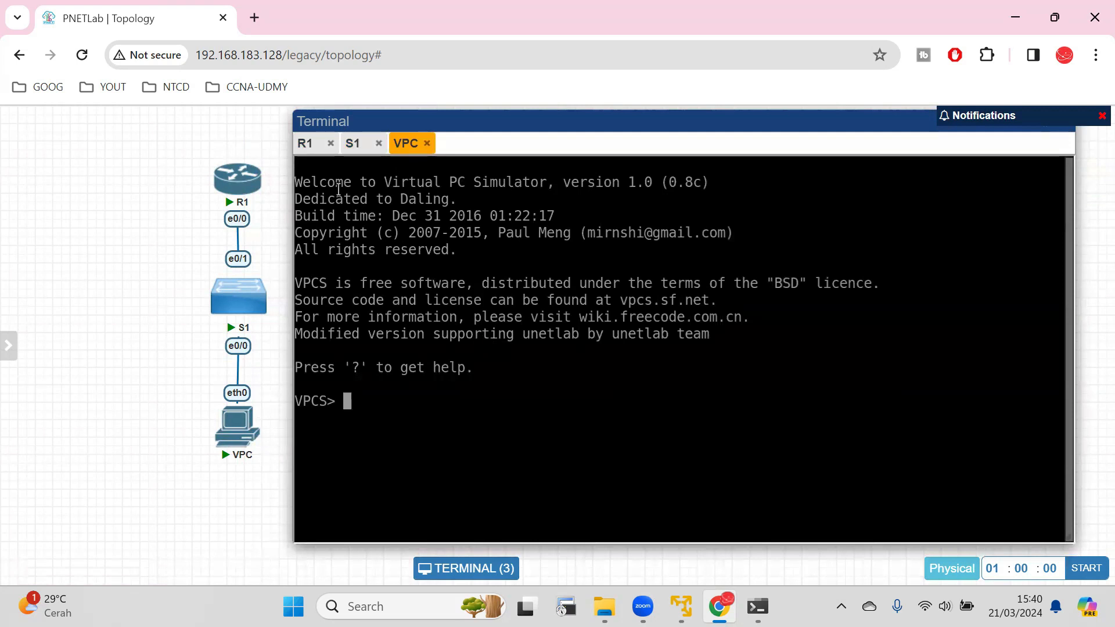
click(303, 143)
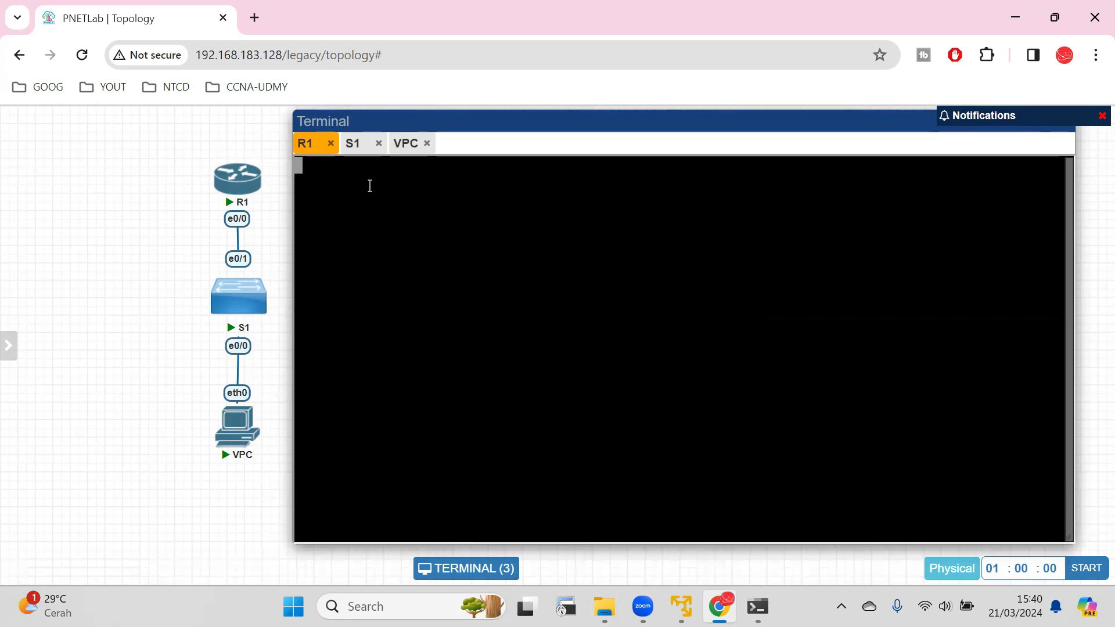
In the S1 console, enter global configuration mode and set the switch's hostname to S1.
click(355, 145)
key(Return)
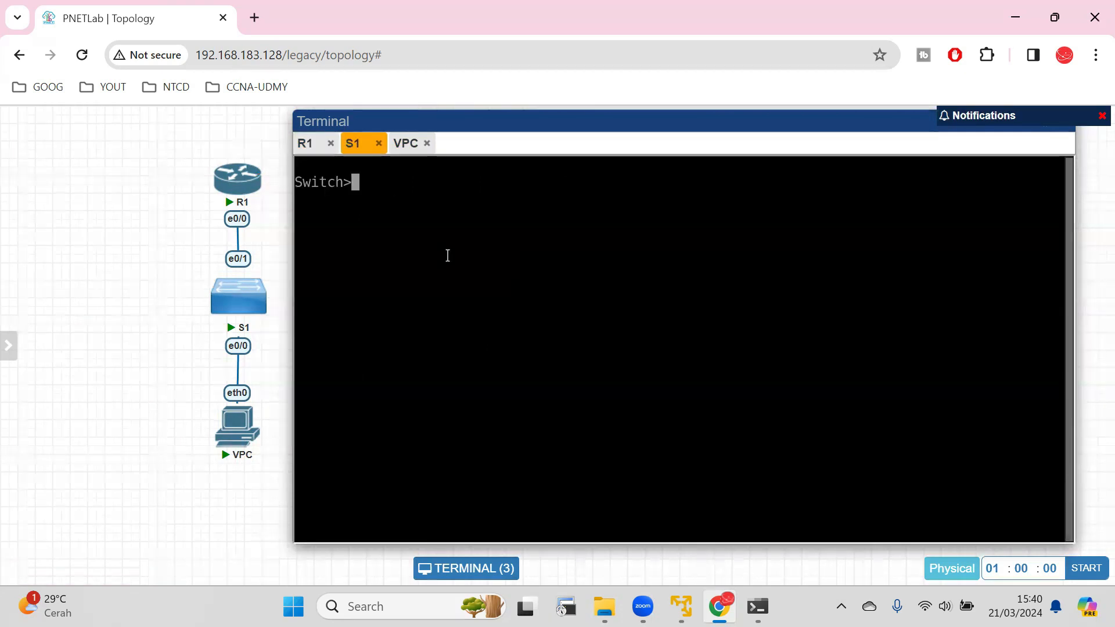
click(305, 143)
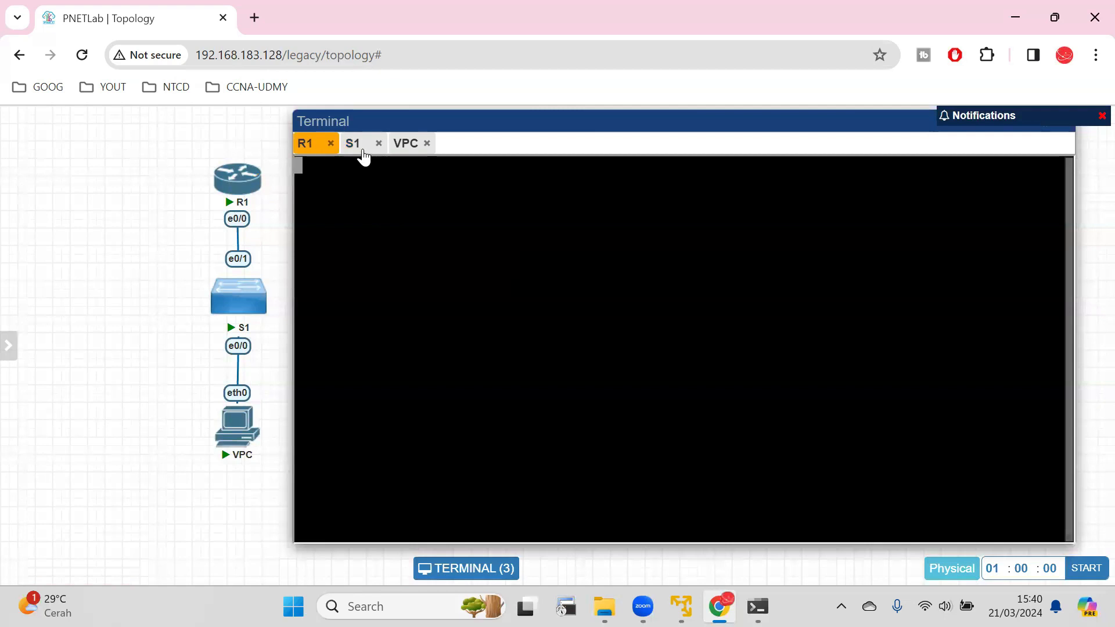
click(354, 144)
text(en)
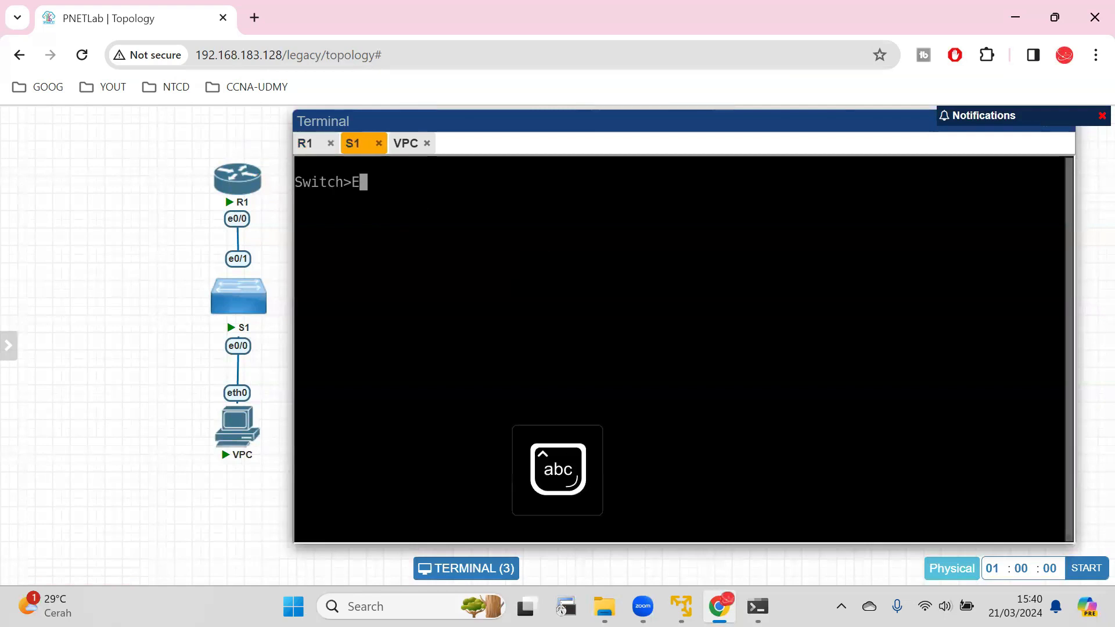
key(Return)
text(conf t)
key(Return)
text(hostname)
key(Caps_Lock)
text(S1)
key(Return)
key(Caps_Lock)
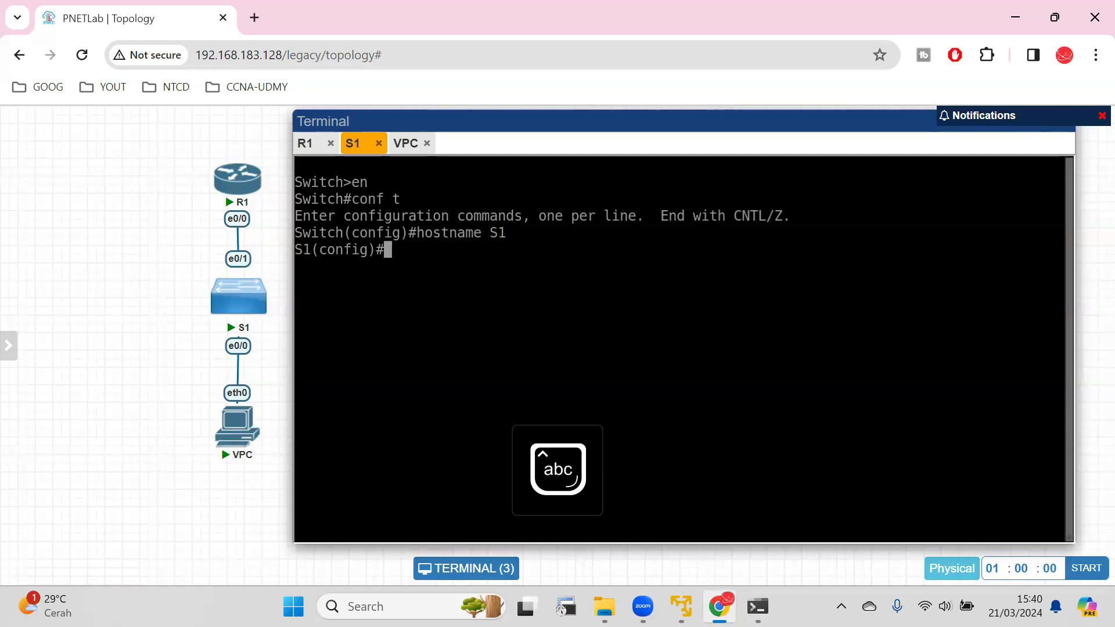
Assign S1's VLAN 1 interface the address 192.168.1.2 with mask 255.255.255.0 and enable the interface.
key(Return)
text(int vlan 1)
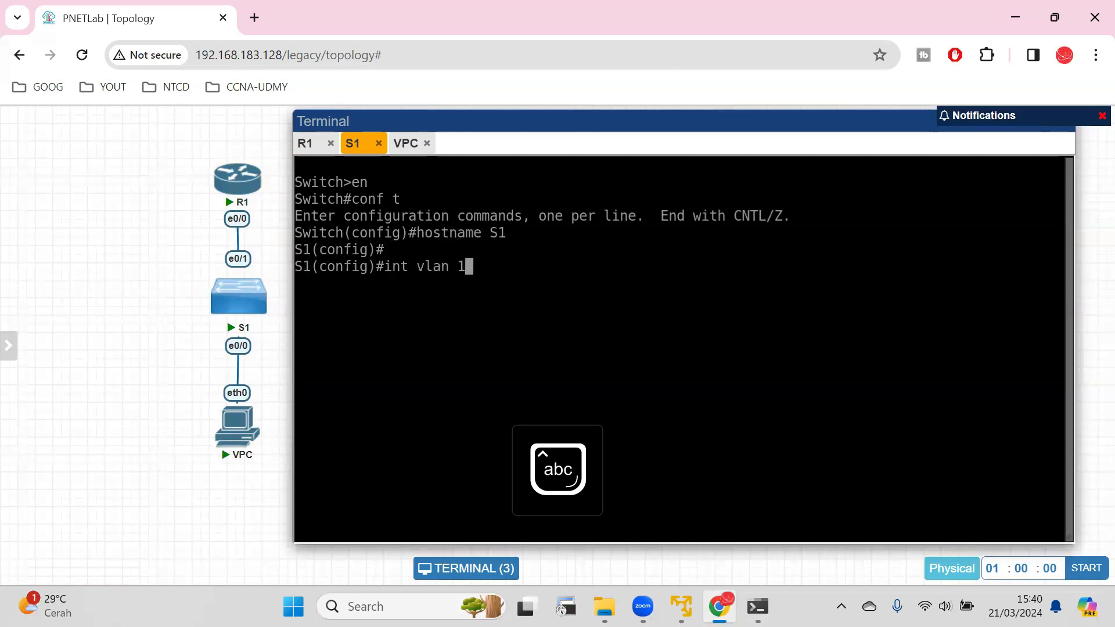
key(Return)
text(ip add 192.168.1.1)
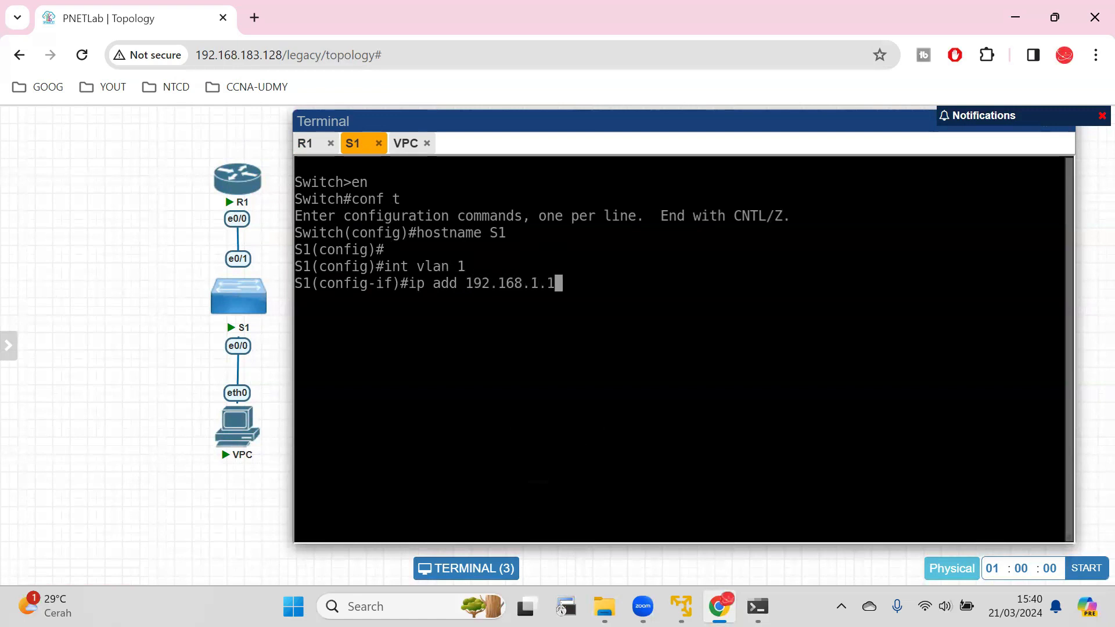
key(BackSpace)
text(2)
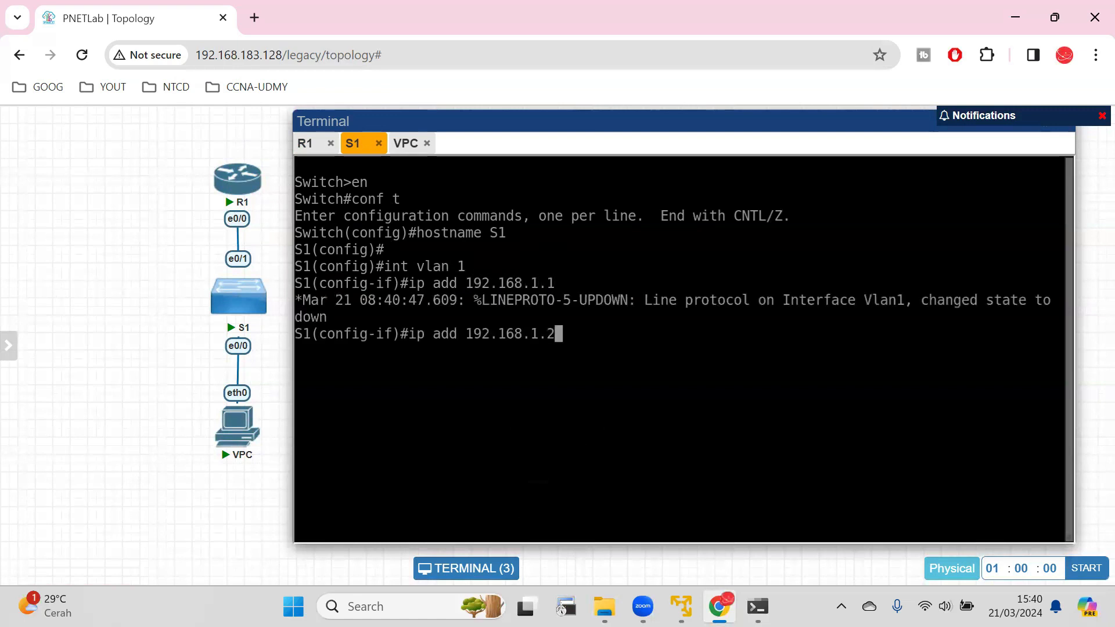
text( 255.255.255.0)
key(Return)
text(no sh)
key(Return)
key(Return)
Save S1's running configuration with "do write".
text(do write)
key(Return)
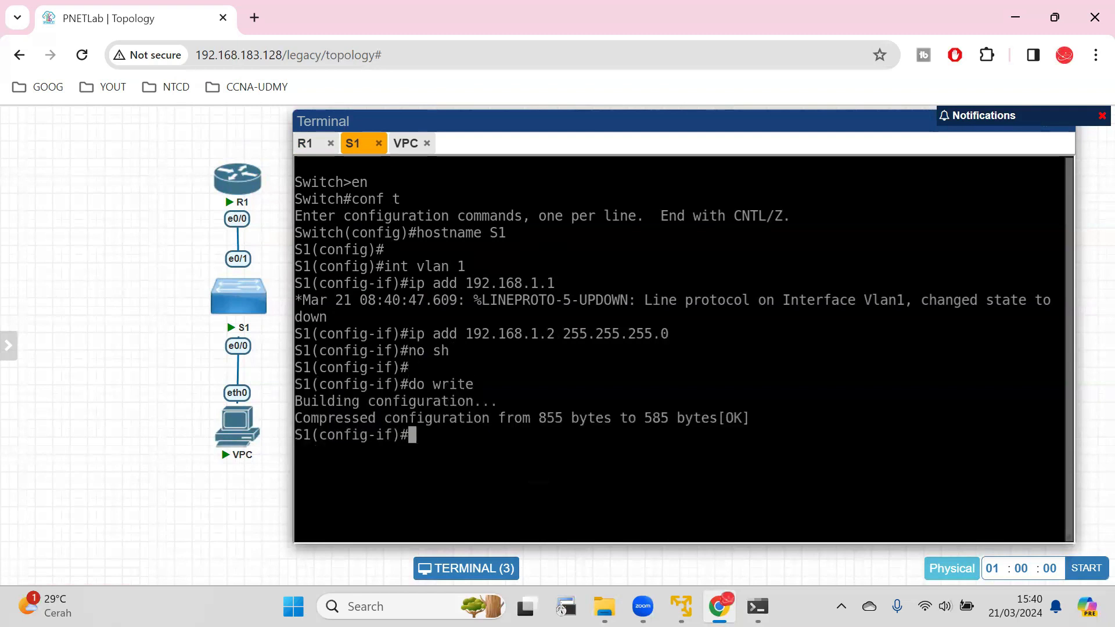
Set the VPC's address to 192.168.1.3/24 with gateway 192.168.1.1 and save its configuration.
click(406, 145)
text(ip 192.168)
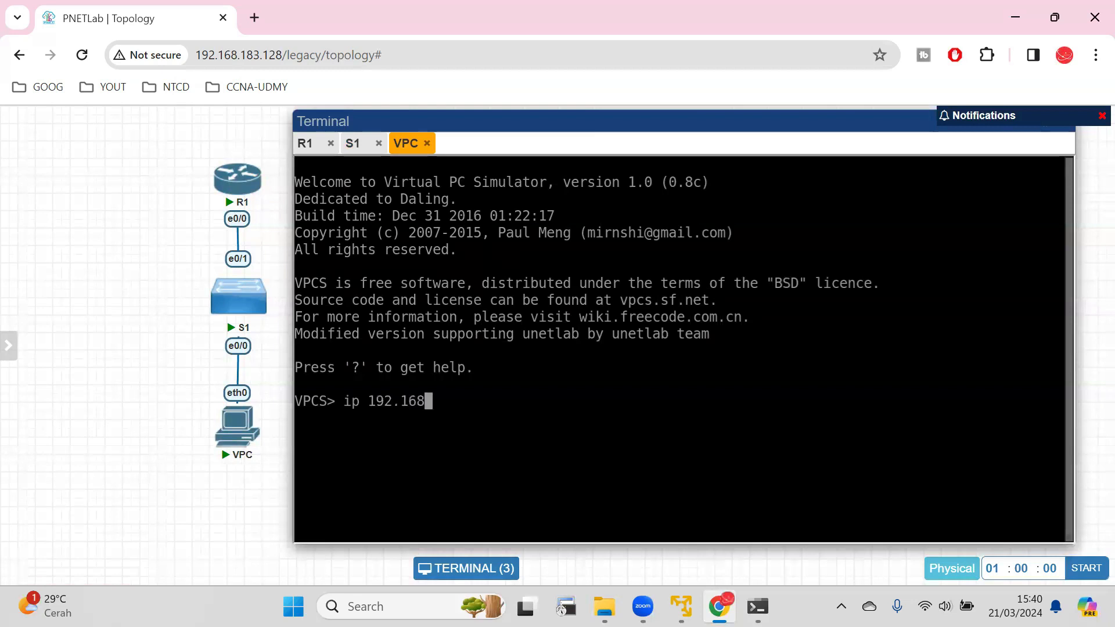
text(.1.3/24 192.168.1.1)
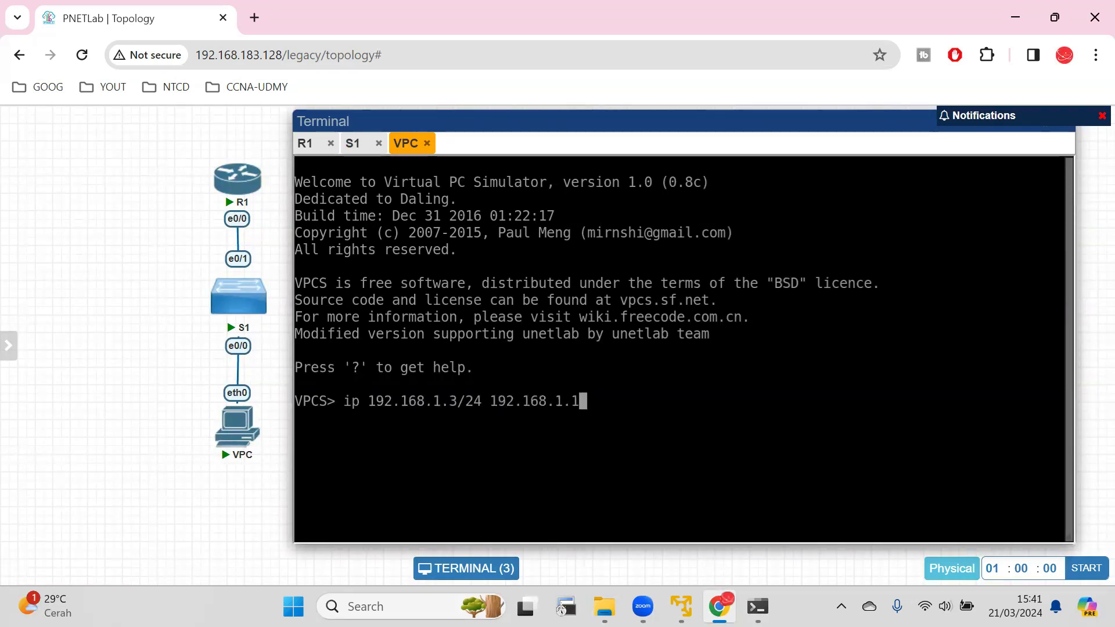
key(Return)
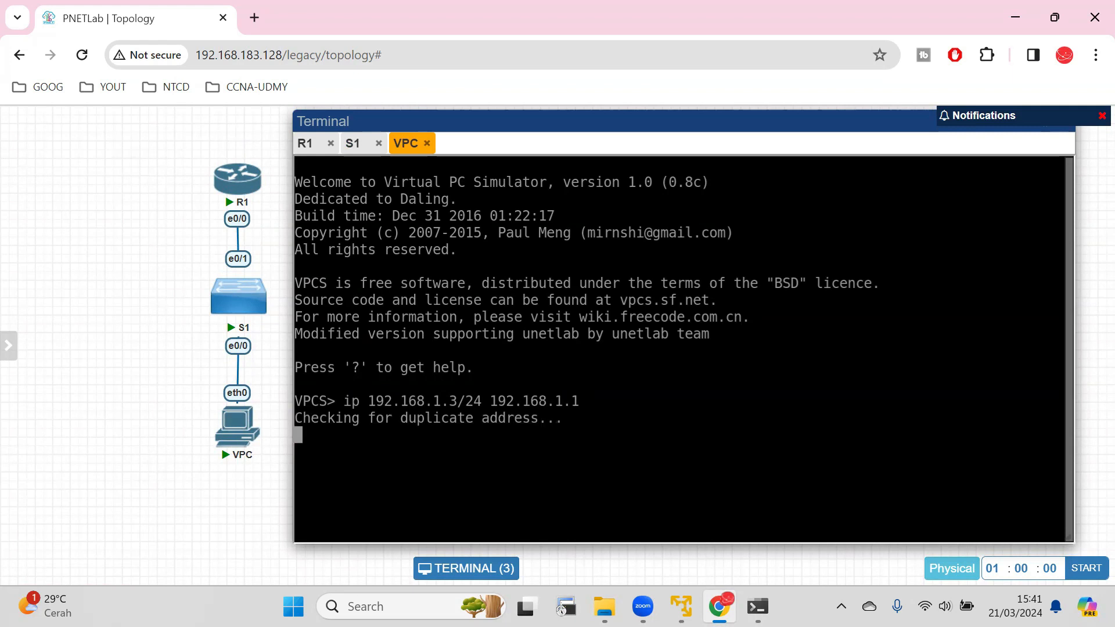
text(save)
key(Return)
Ping the switch at 192.168.1.2 from the VPC.
text(ping 192.168.1.)
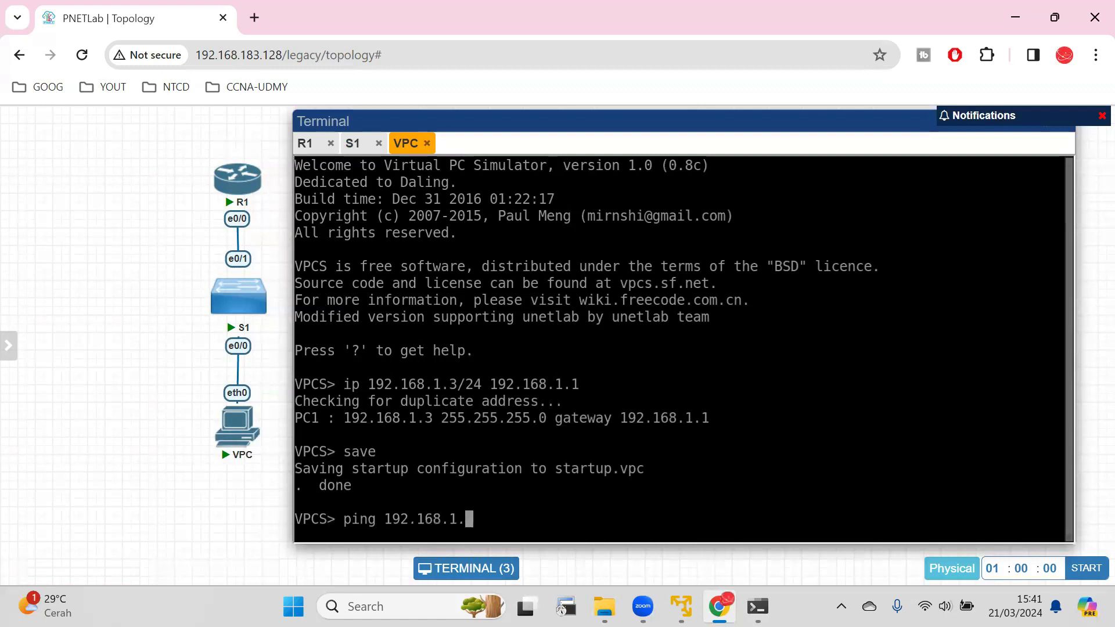
text(2)
key(Return)
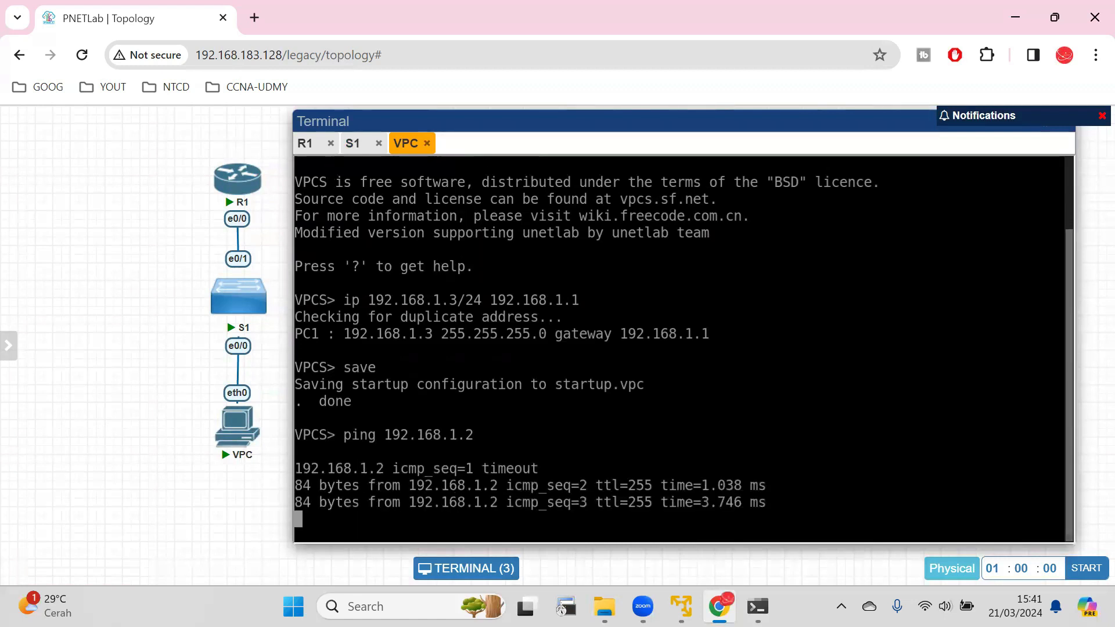
Answer no to R1's startup prompt, then set the router's hostname to R1 in global configuration mode.
click(306, 142)
text(no)
key(Return)
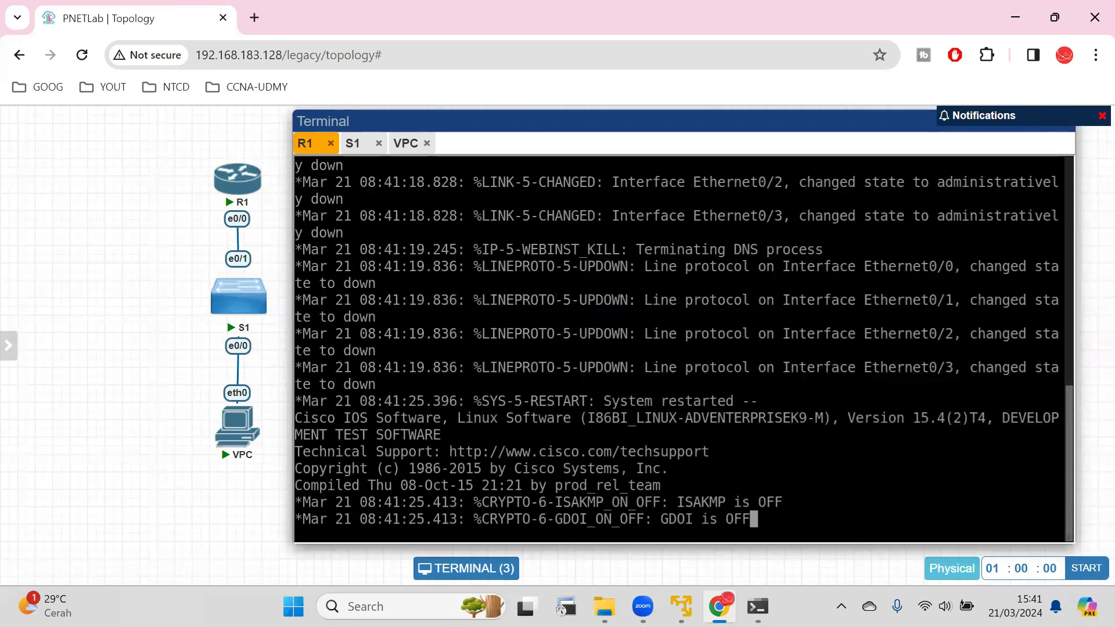
key(Return)
text(en)
key(Return)
text(conf t)
key(Return)
text(host R1)
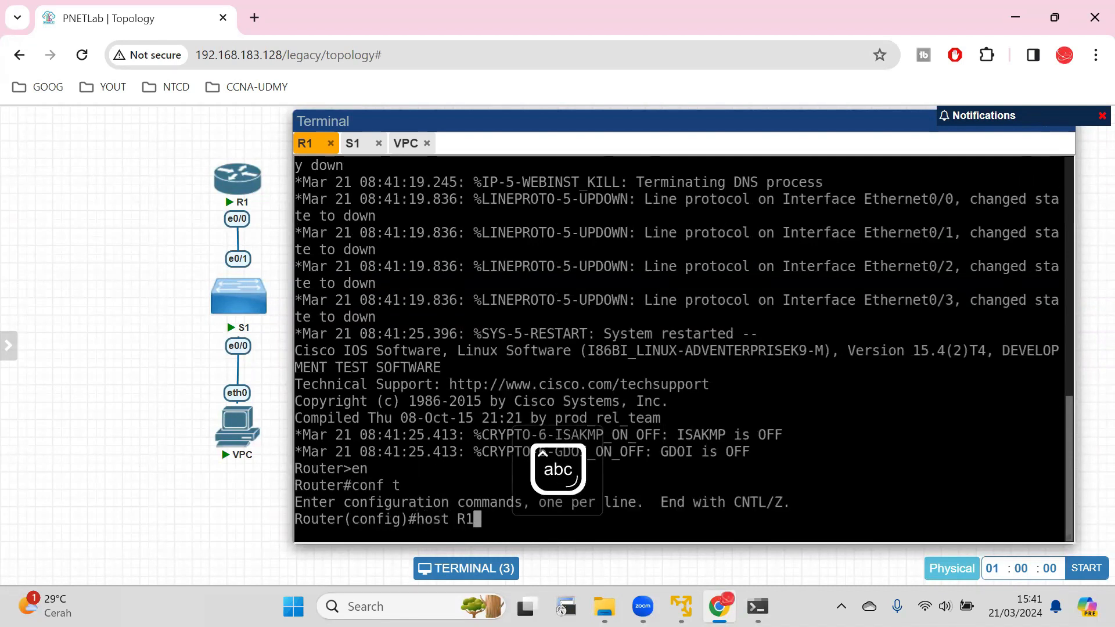
key(Return)
Assign R1's interface e0/0 the address 192.168.1.1 with mask 255.255.255.0 and enable the interface.
key(Return)
text(int e0/0)
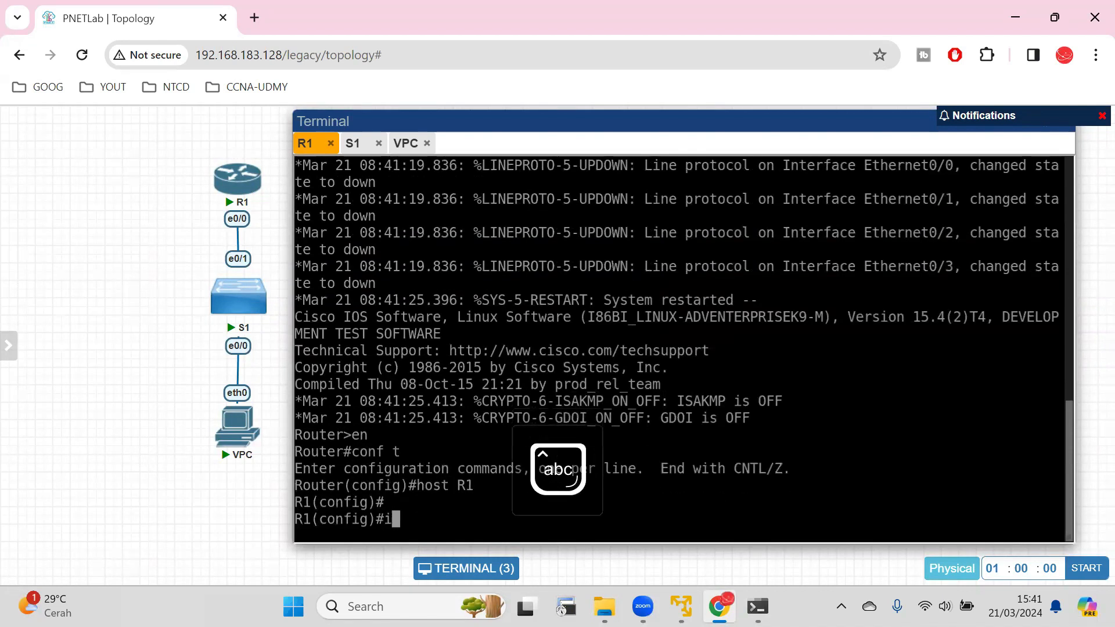
key(Return)
text(ip add )
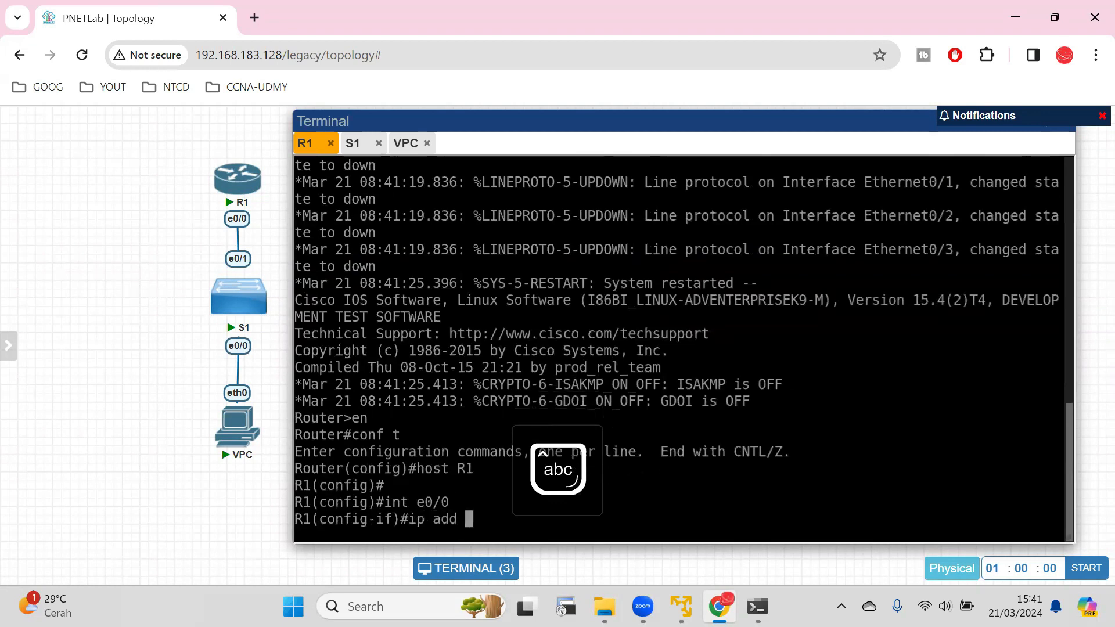
text(192.168.1.1 255.255.255.0)
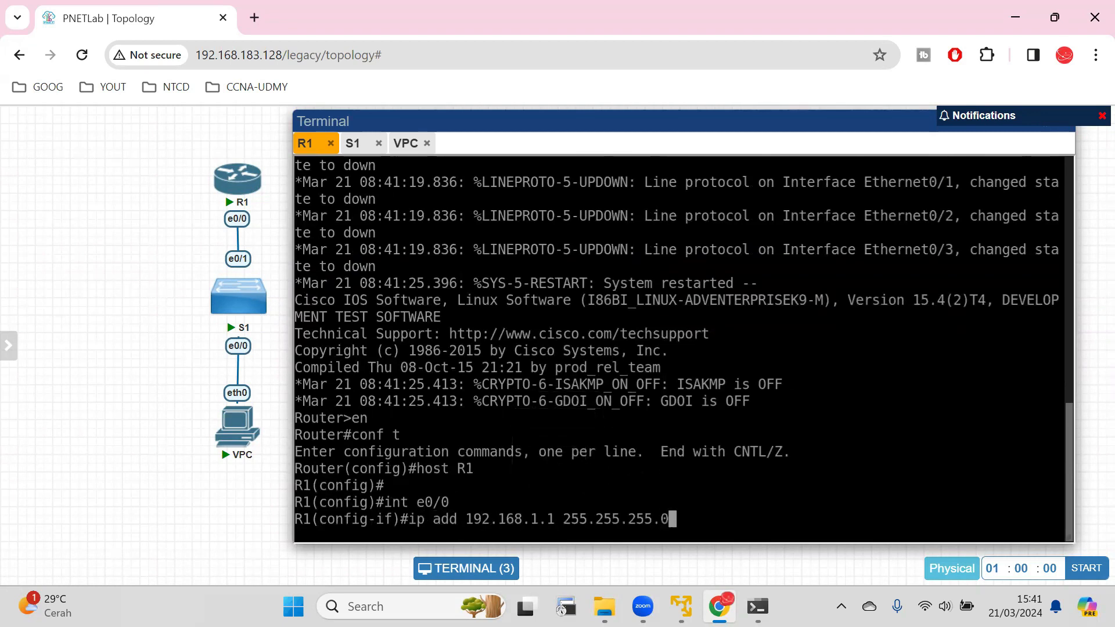
key(Return)
text(no sh)
key(Return)
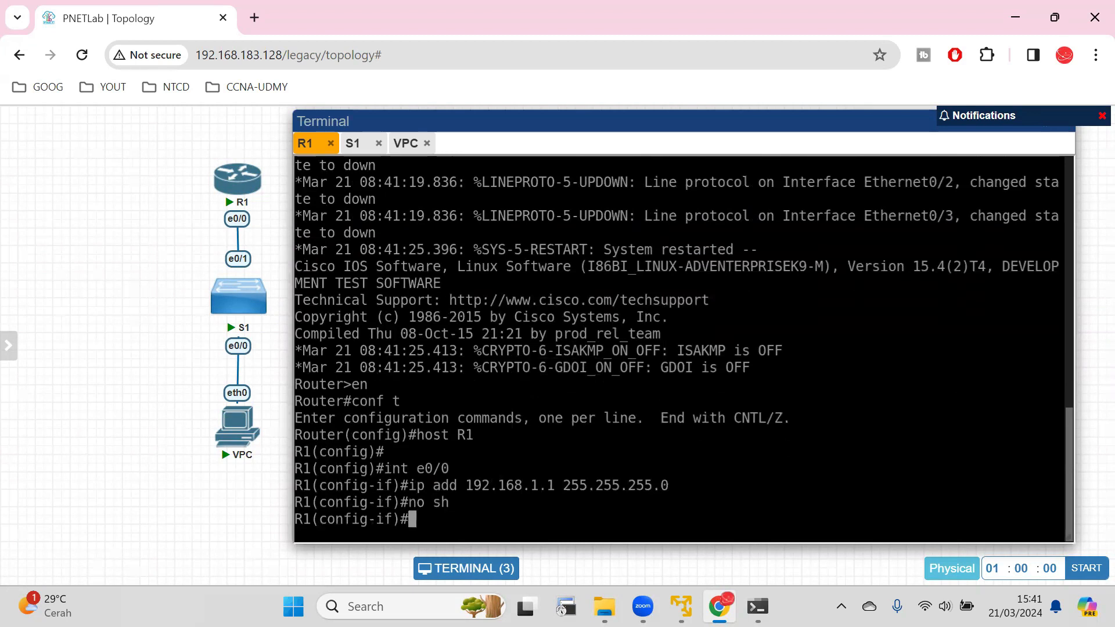
Save R1's running configuration with "do wr".
text(do wr)
key(Return)
key(Return)
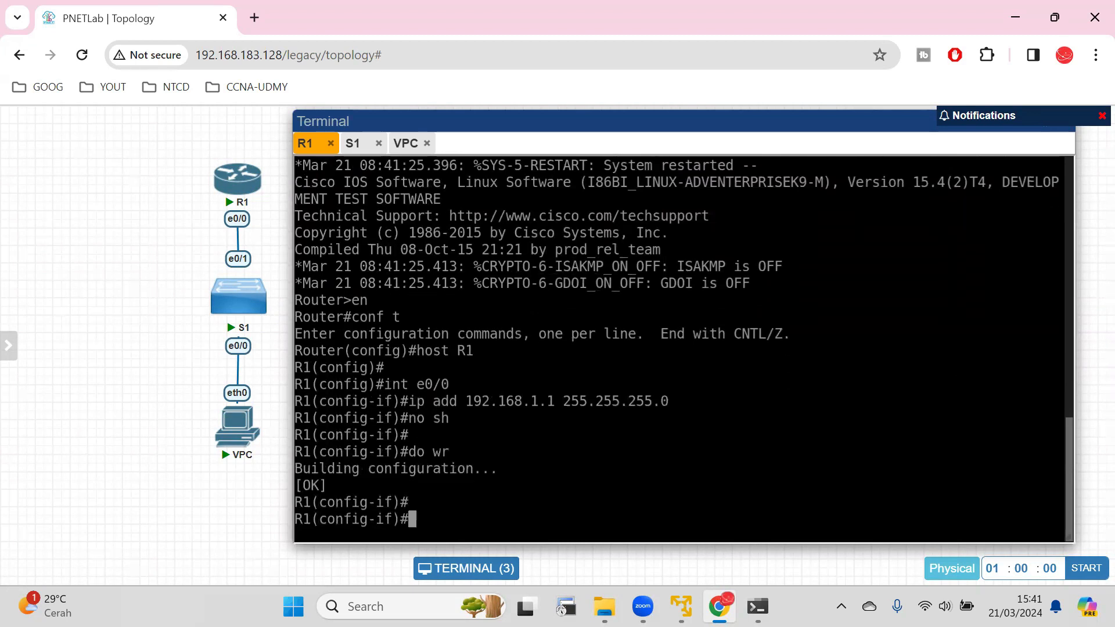
Ping the router at 192.168.1.1 from the VPC.
click(406, 143)
key(Up)
key(BackSpace)
text(192.168.1.)
key(Return)
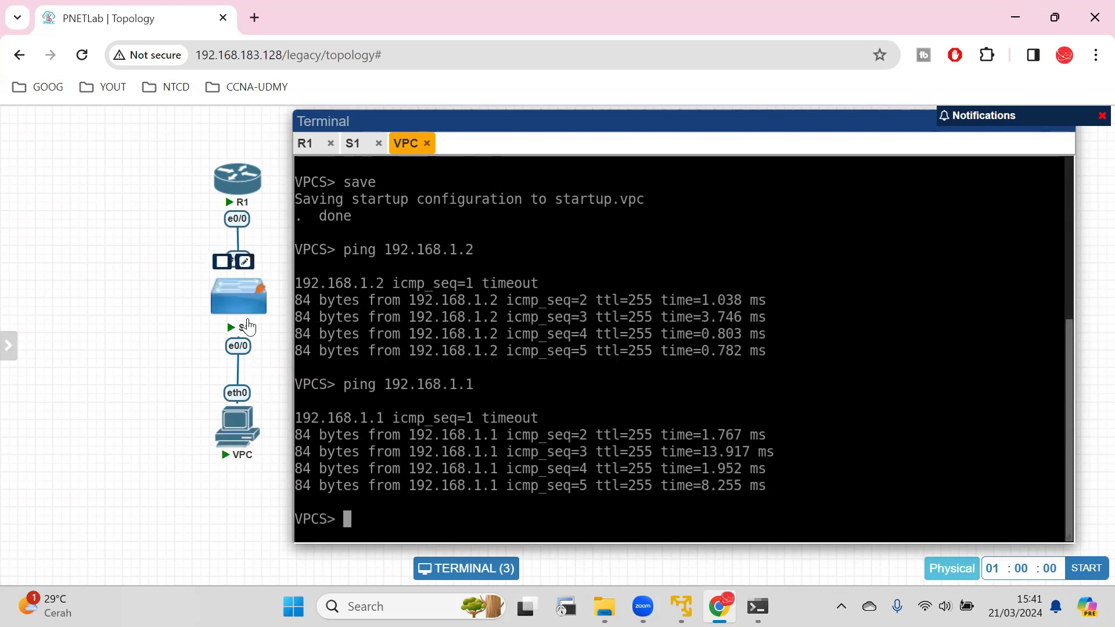
In the S1 console, leave interface and global configuration mode to return to the privileged prompt.
mouse_move(254, 204)
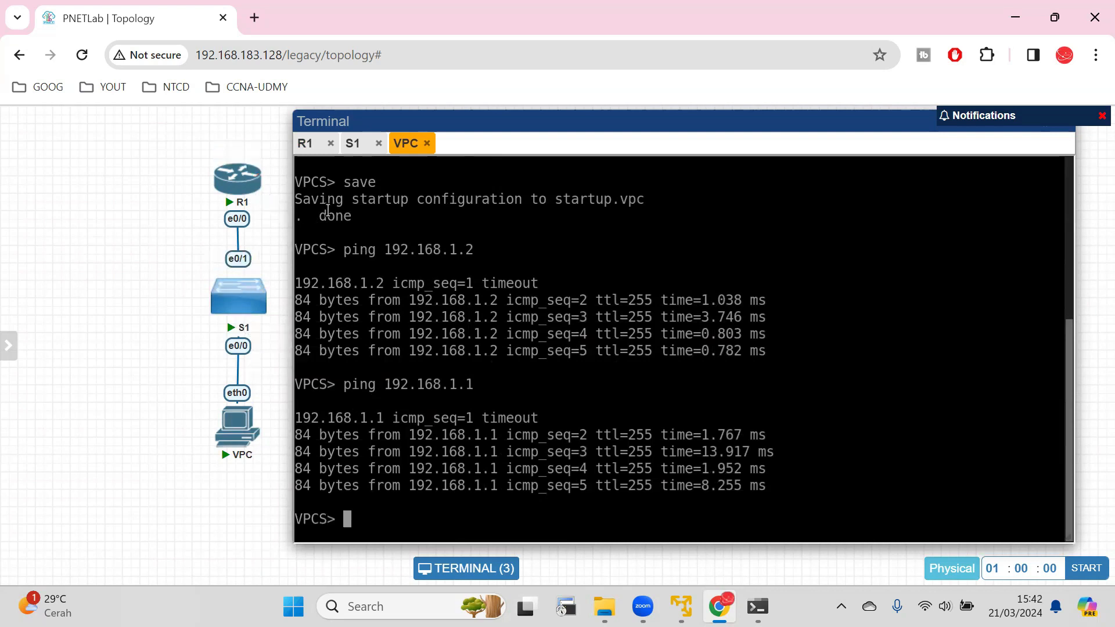
click(352, 152)
text(do pign 19)
key(BackSpace)
key(BackSpace)
key(BackSpace)
key(BackSpace)
key(BackSpace)
key(BackSpace)
key(BackSpace)
key(BackSpace)
key(BackSpace)
key(BackSpace)
text(exit)
key(Return)
text(end)
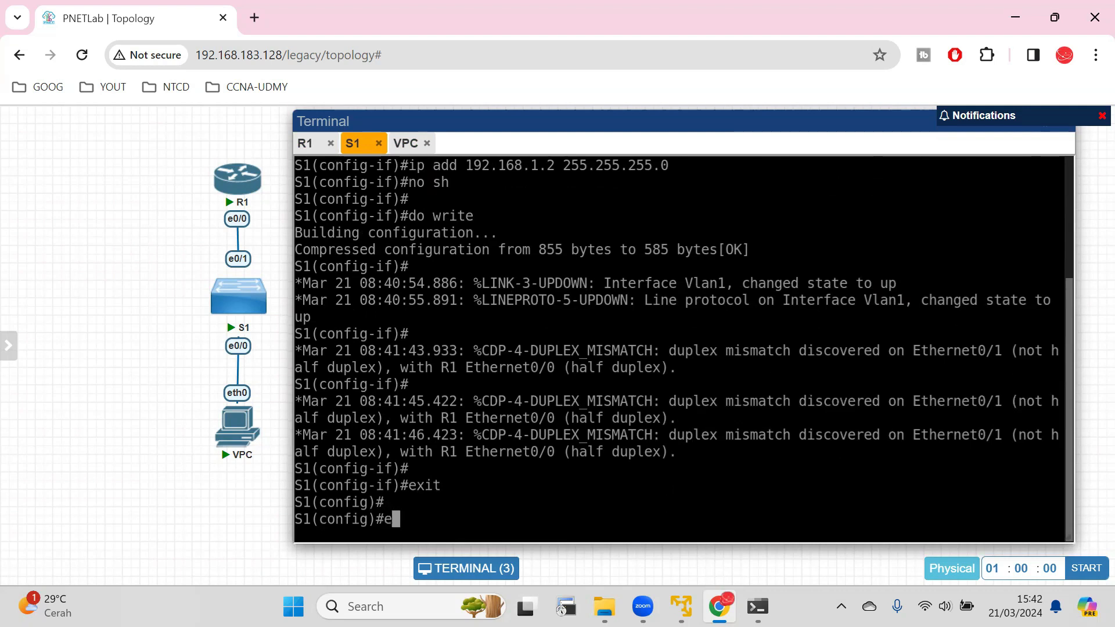
key(Return)
key(Return)
Ping the router at 192.168.1.1 from S1 twice.
text(ping )
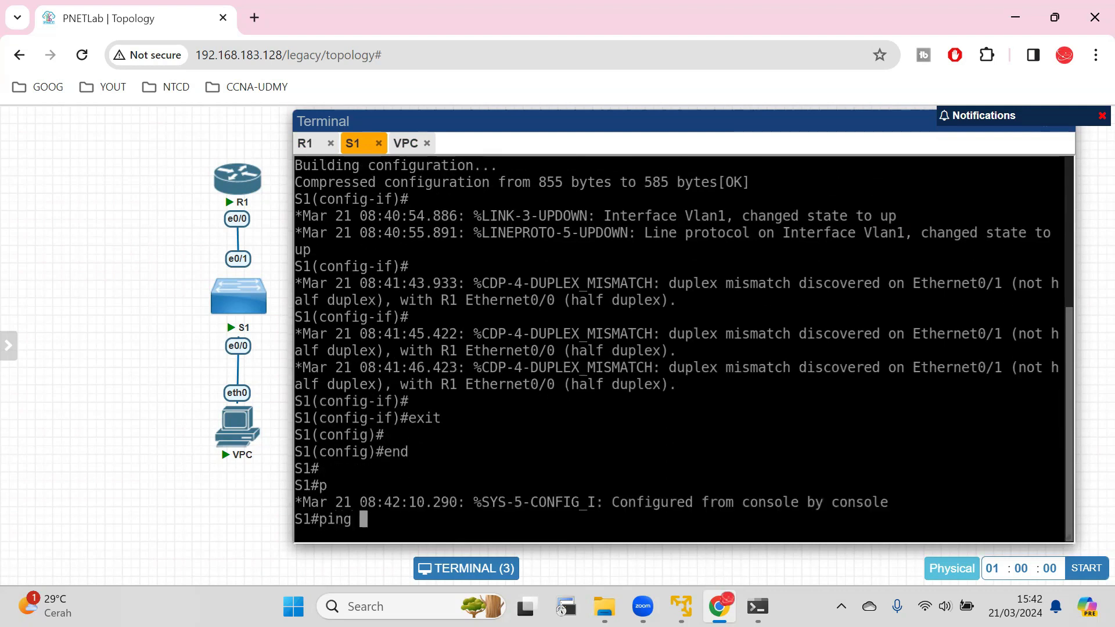
text(192.168.1.1)
key(Return)
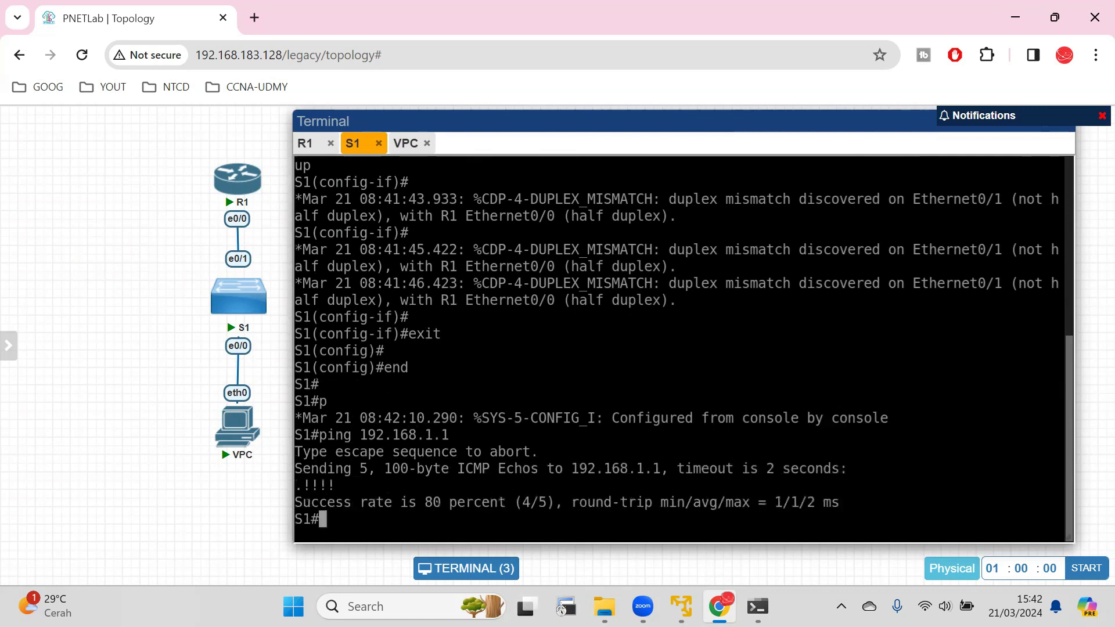
key(Return)
key(Up)
key(Return)
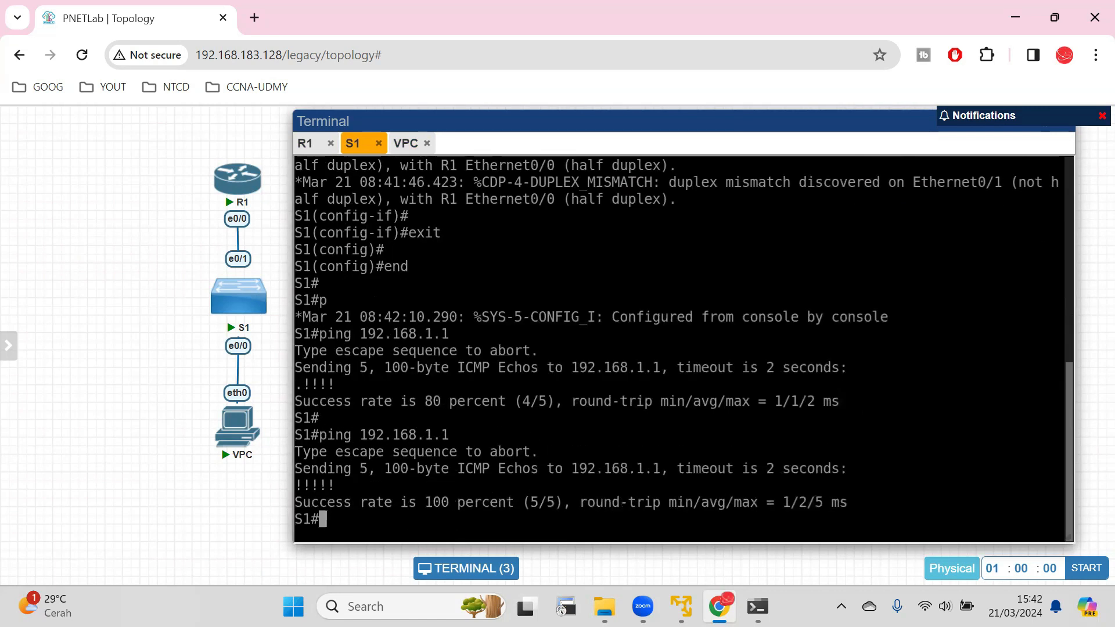
Ping the VPC at 192.168.1.3 from S1.
key(Return)
key(Return)
text(ping 192.168.1.3)
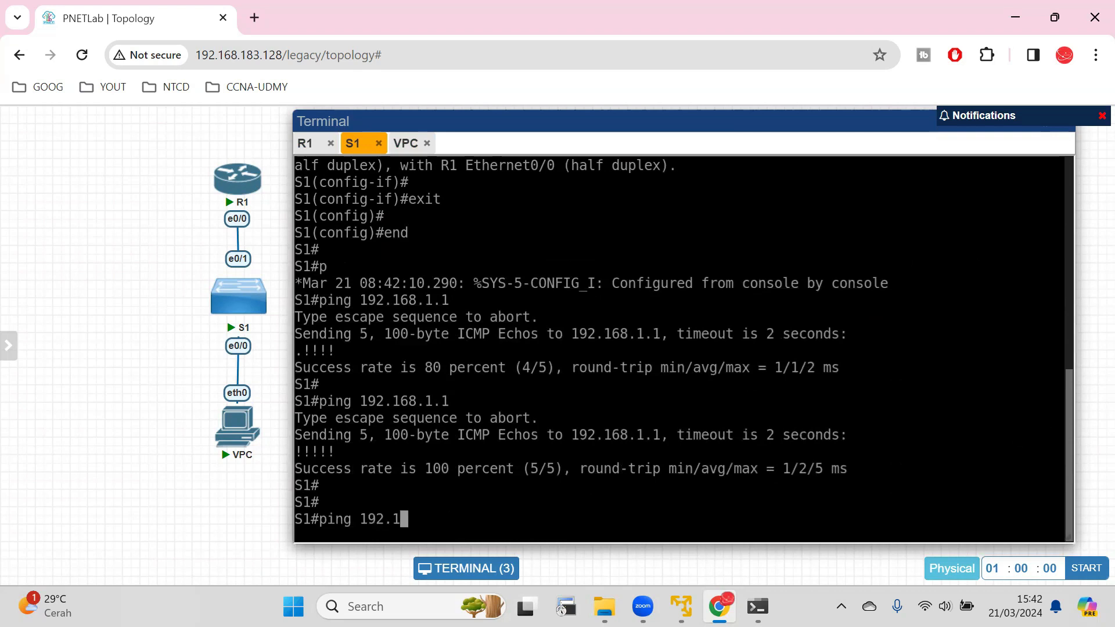
key(Return)
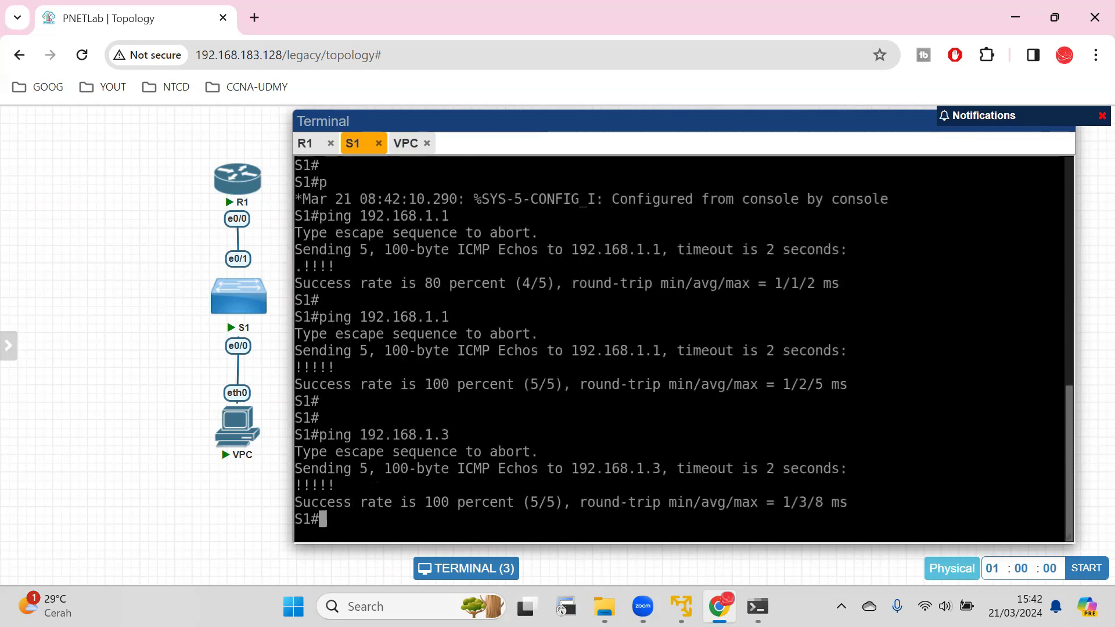
key(Return)
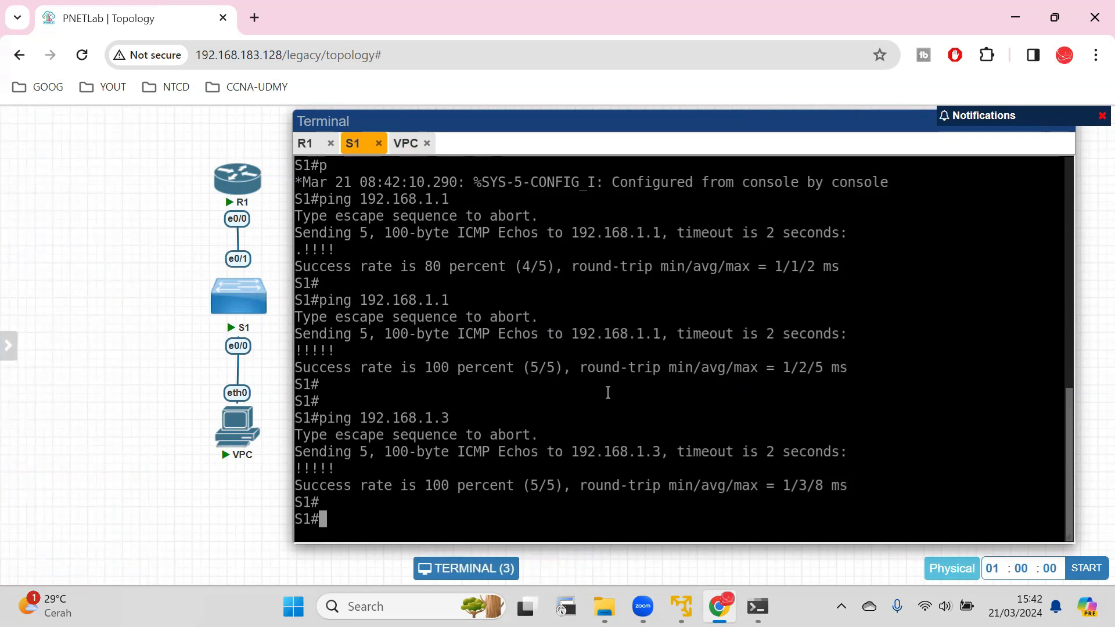
Save the configurations of R1, S1 and the VPC again from their console sessions.
click(306, 145)
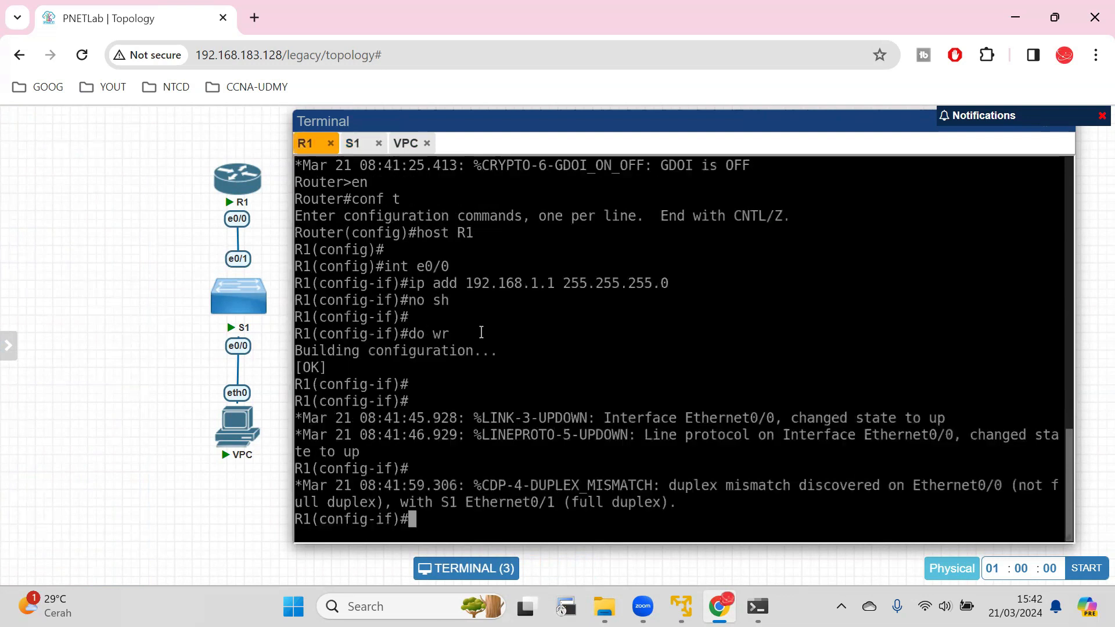
text(do wr)
key(Return)
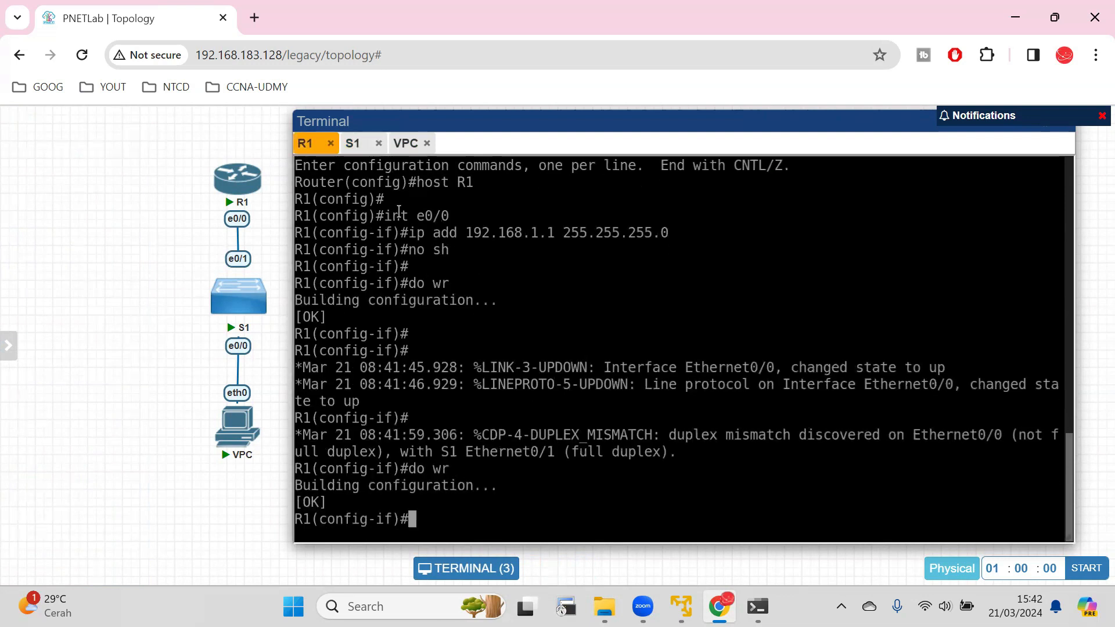
click(355, 144)
text(wr)
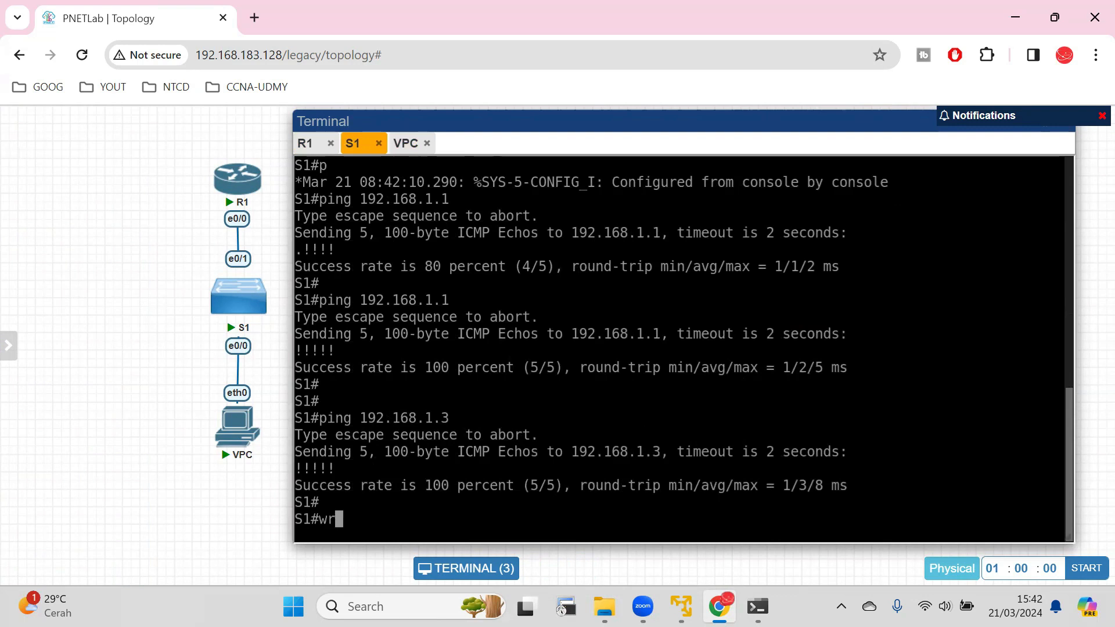
key(Return)
click(407, 143)
text(save)
key(Return)
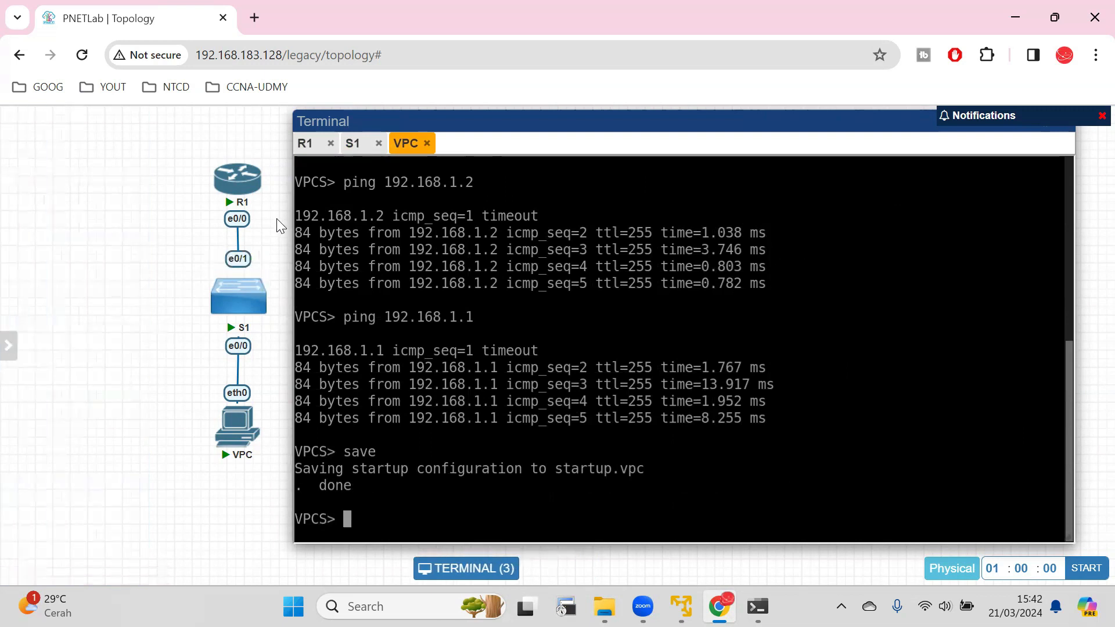
Stop the R1, S1 and VPC nodes.
mouse_move(5, 268)
click(224, 157)
click(222, 261)
mouse_move(232, 417)
click(222, 397)
Close the Test Lab topology and return to the workspace.
mouse_move(7, 264)
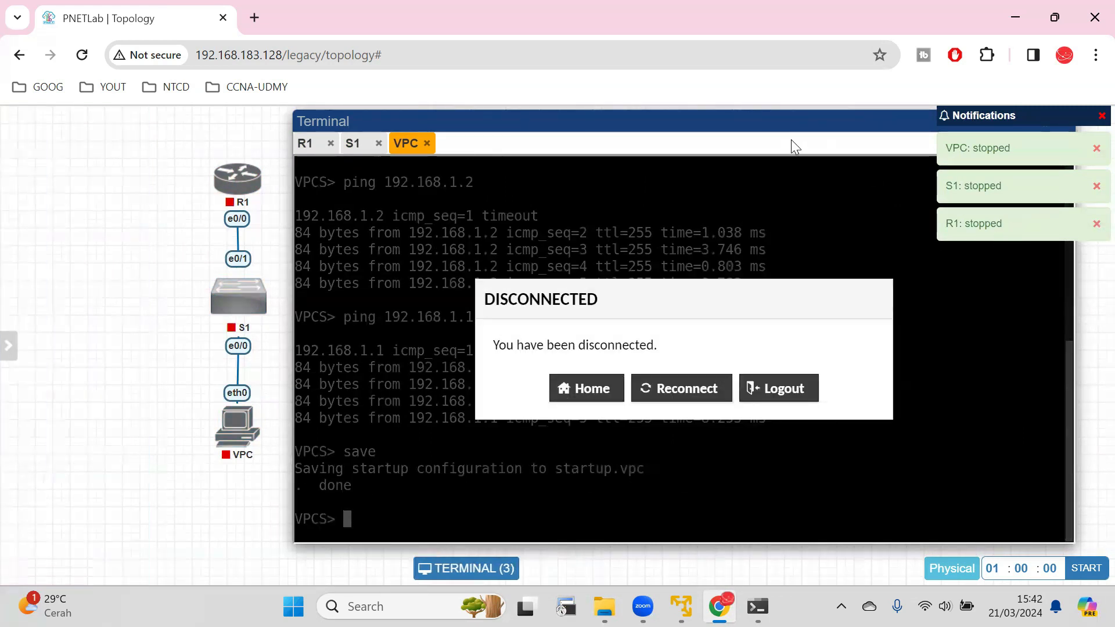
mouse_move(3, 312)
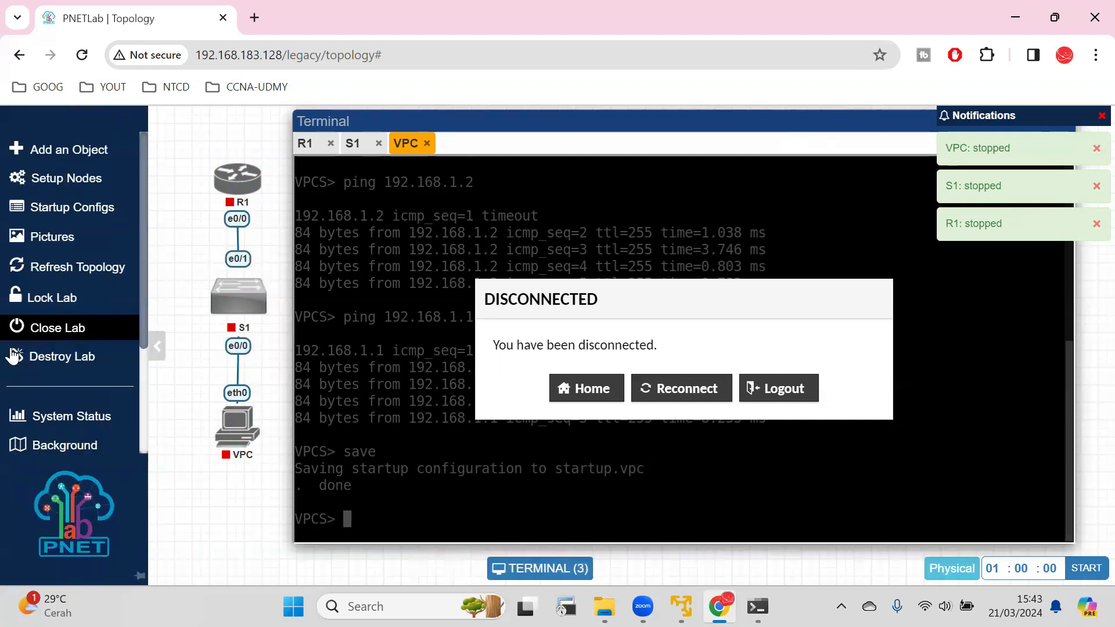
click(28, 326)
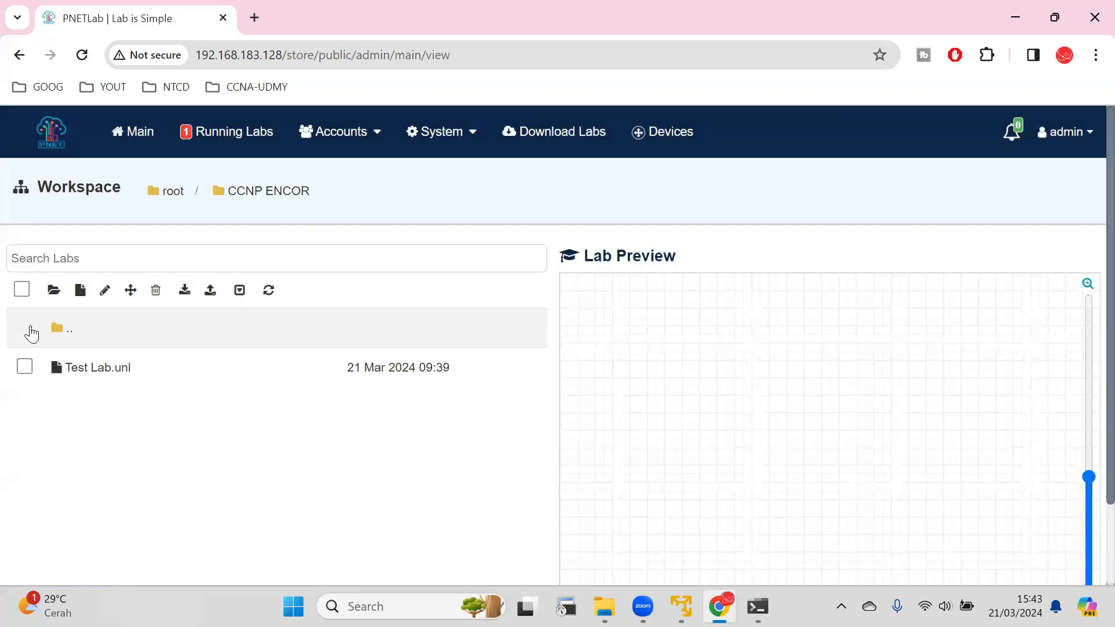
Export Test Lab.unl from the CCNP ENCOR folder and keep the downloaded zip file.
mouse_move(157, 385)
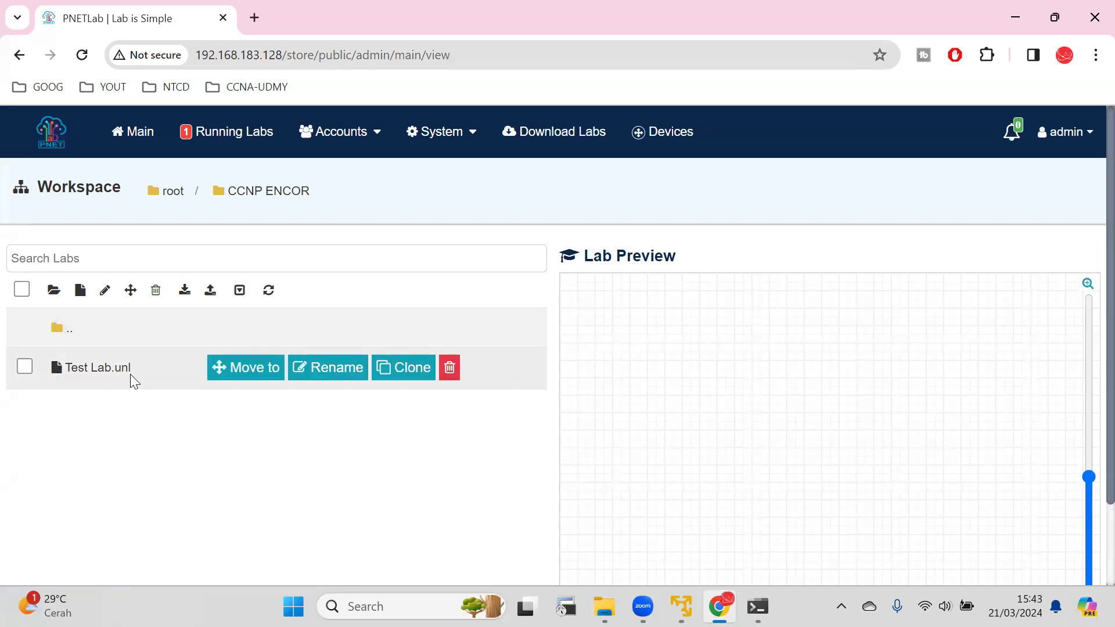
click(25, 366)
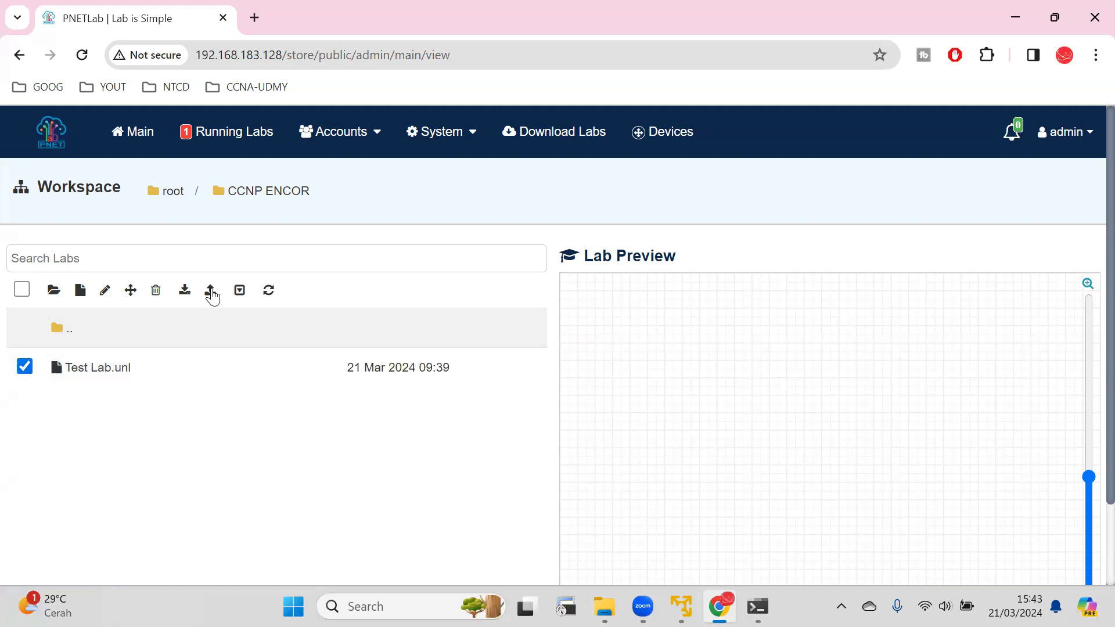
click(211, 292)
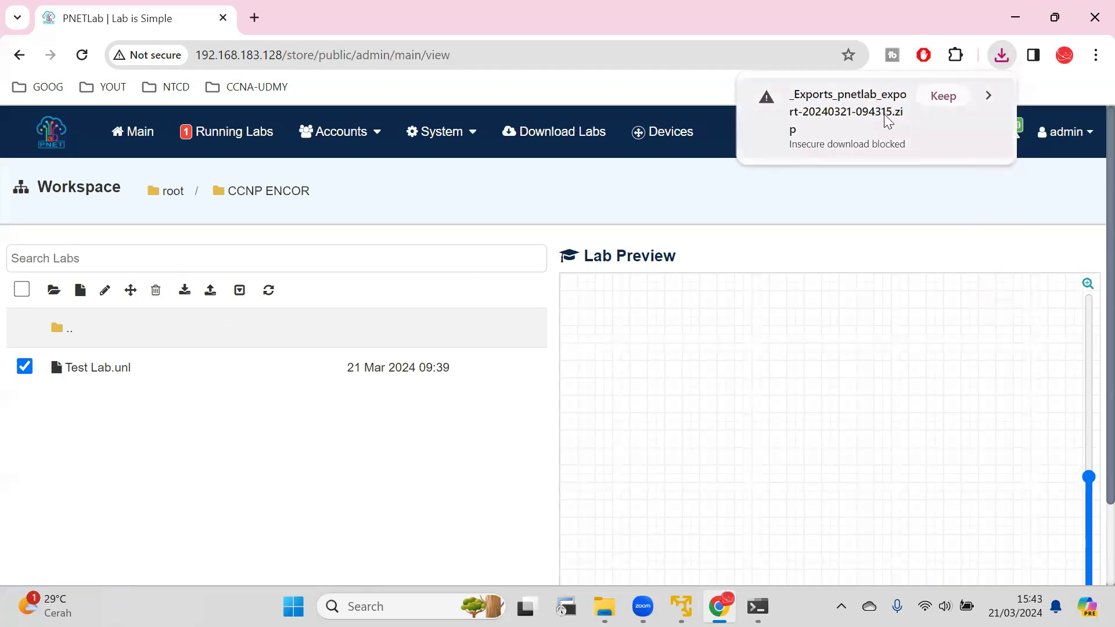
click(943, 96)
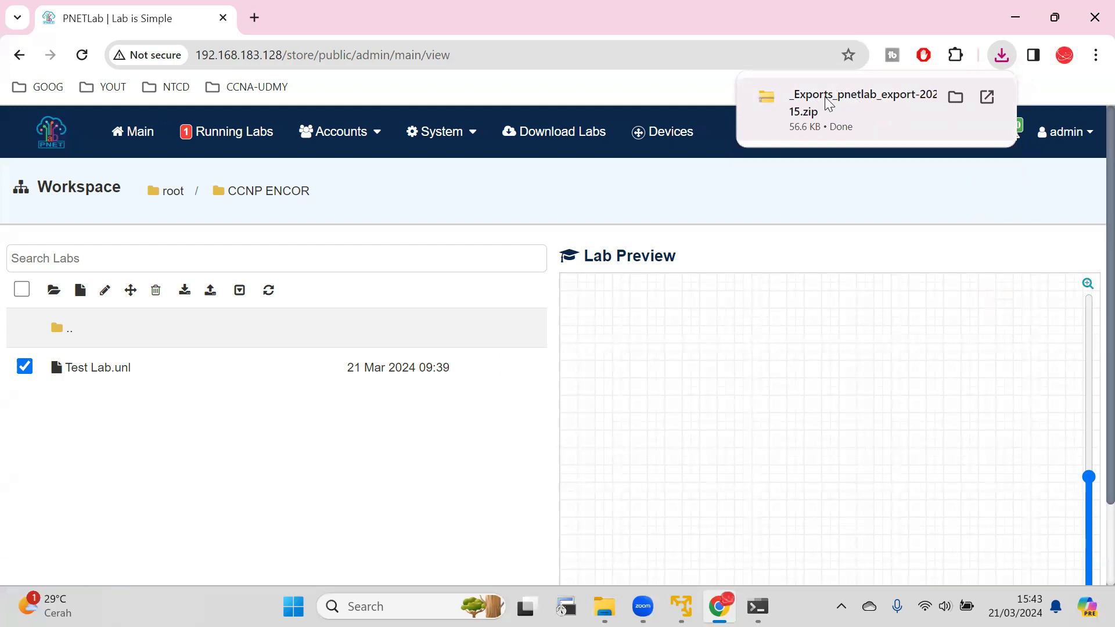
mouse_move(232, 357)
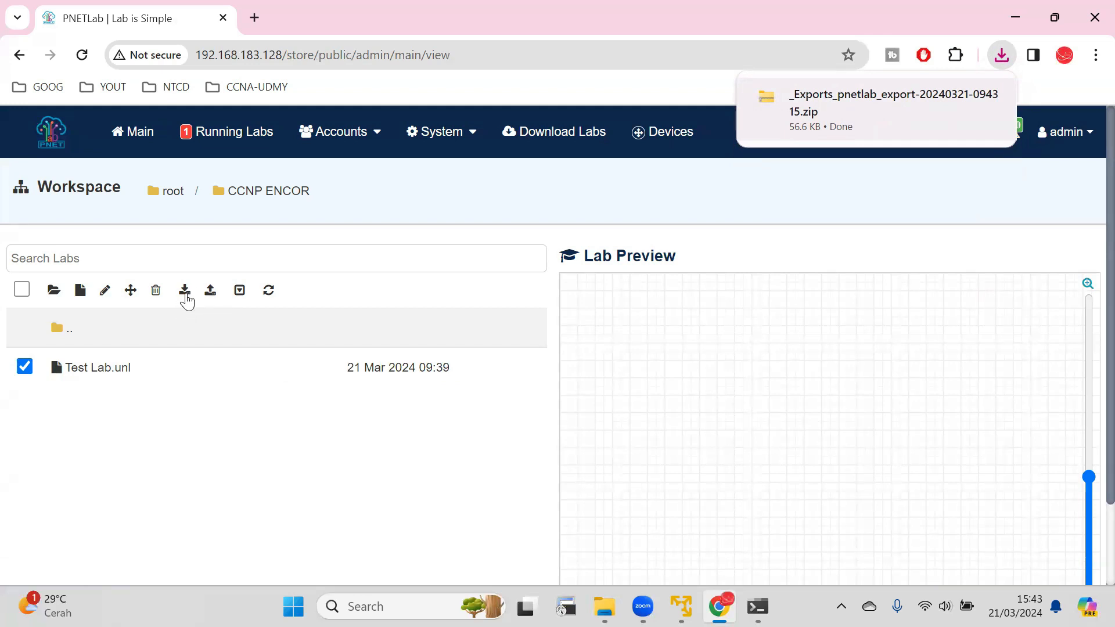
mouse_move(855, 82)
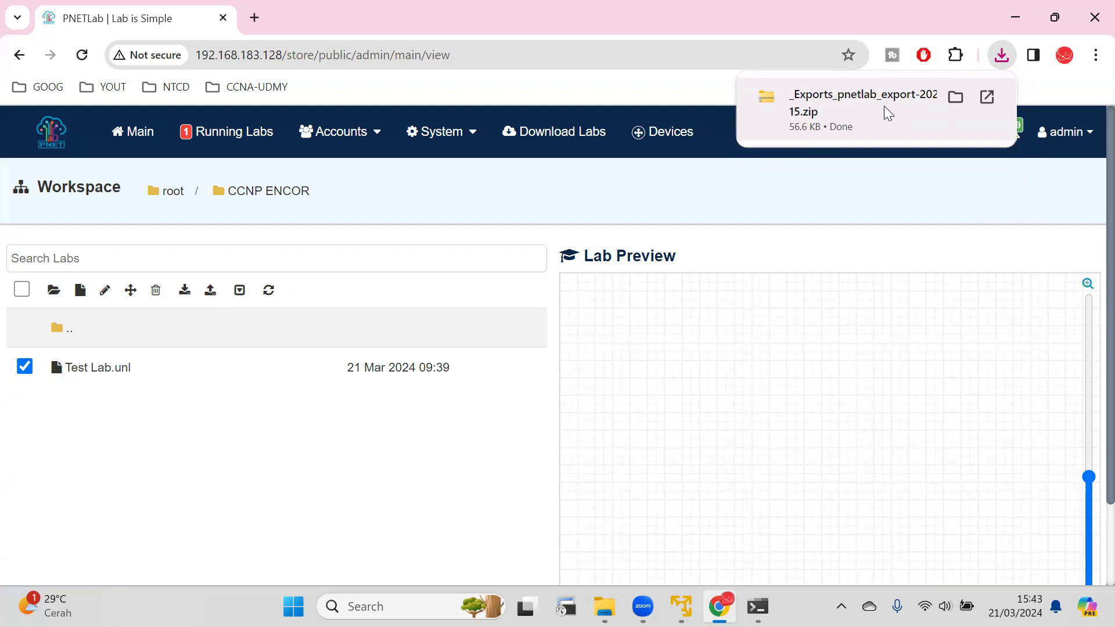
Look over the edit settings of Test Lab, close them and open the lab topology again.
mouse_move(27, 378)
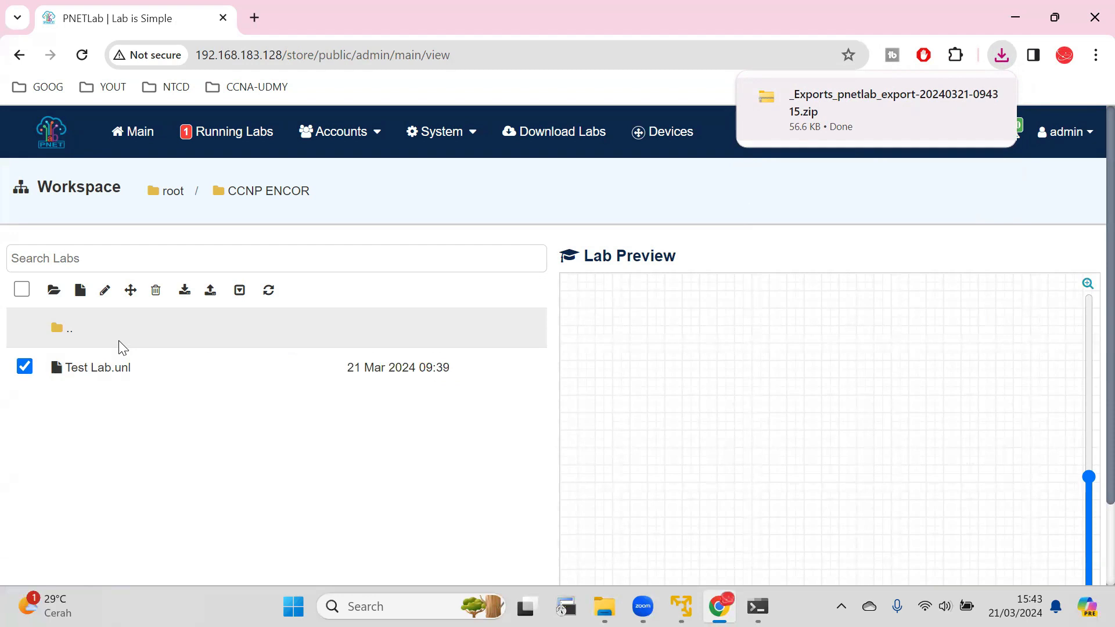
click(94, 368)
scroll(667, 404, down, 5)
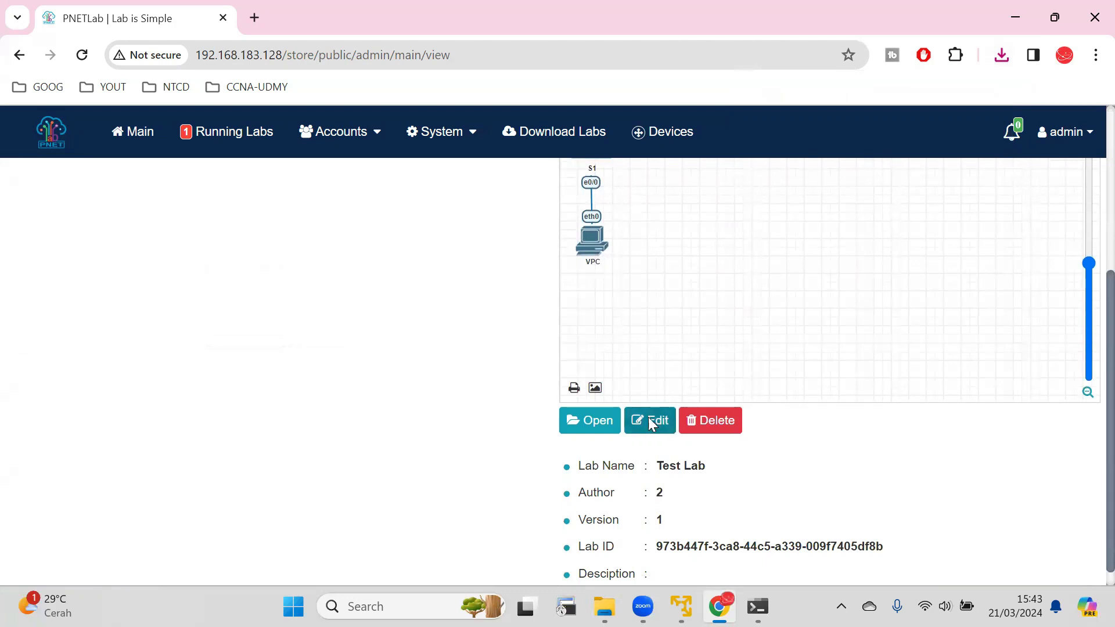
click(650, 421)
scroll(815, 400, down, 3)
click(935, 555)
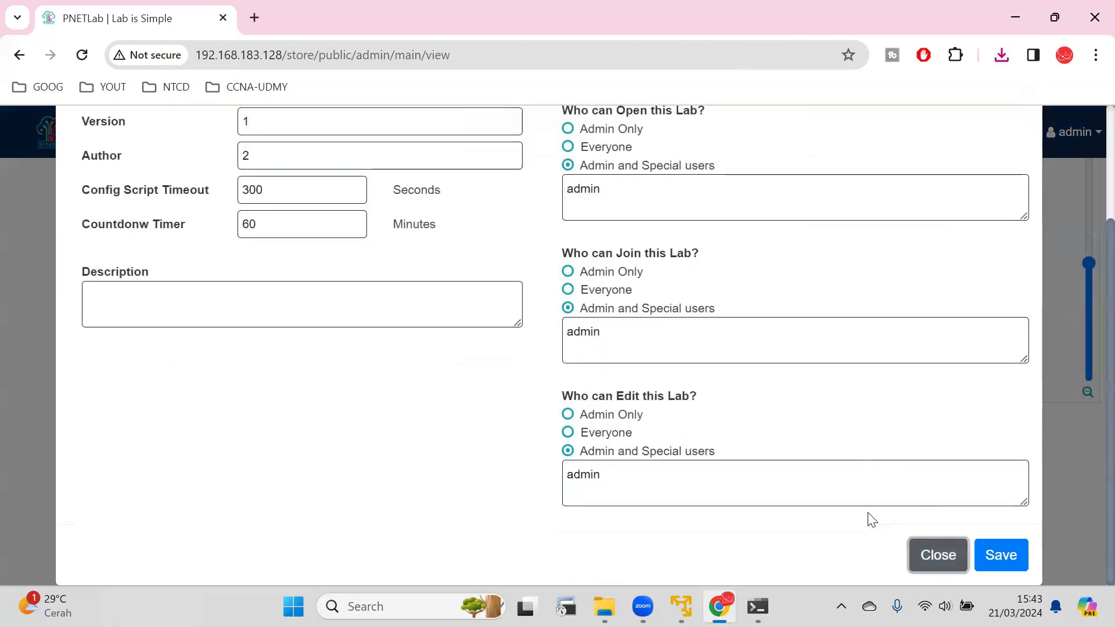
click(600, 408)
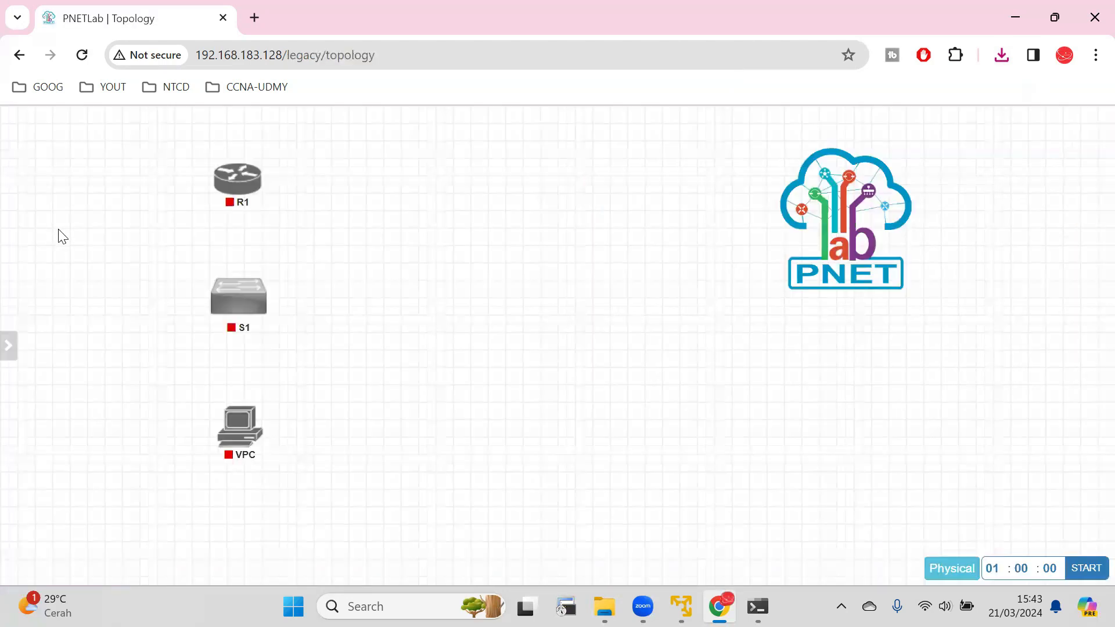
click(54, 182)
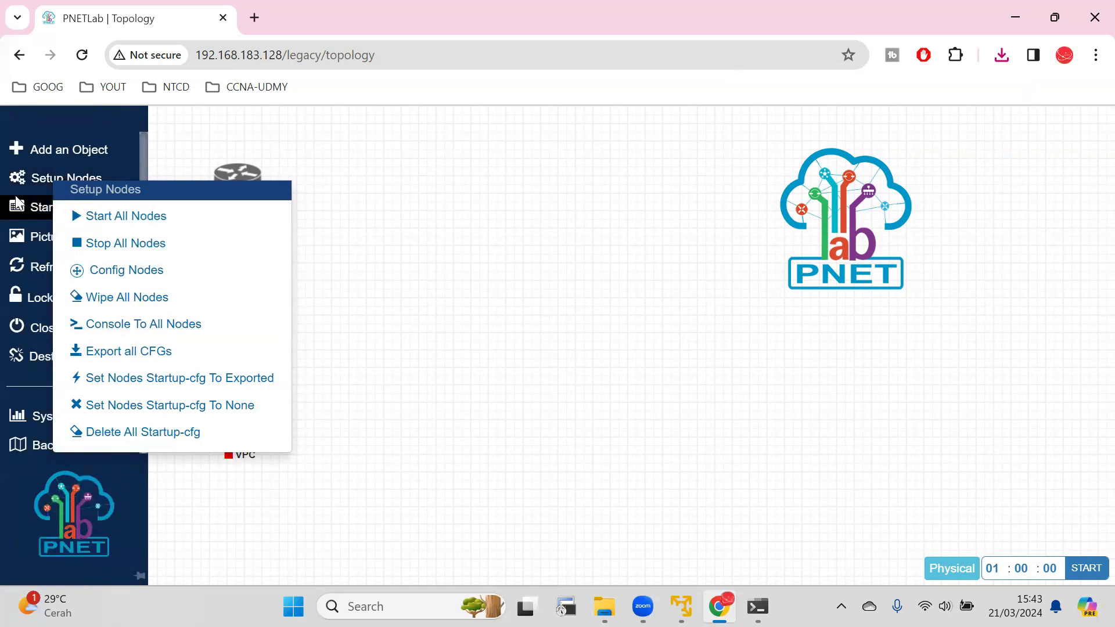
click(16, 199)
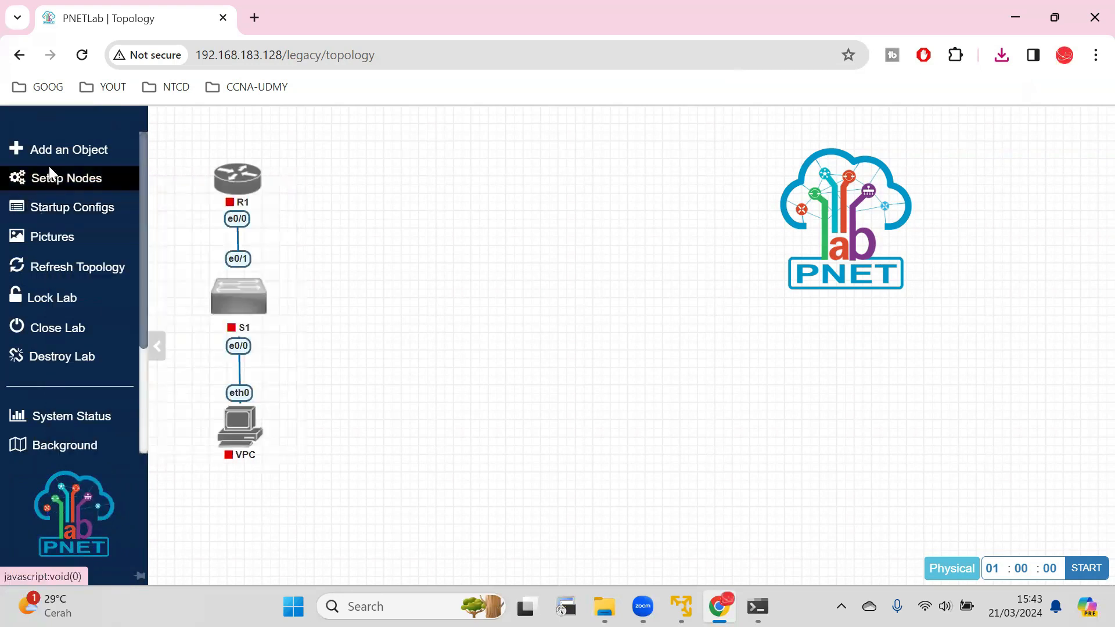
click(49, 150)
click(96, 184)
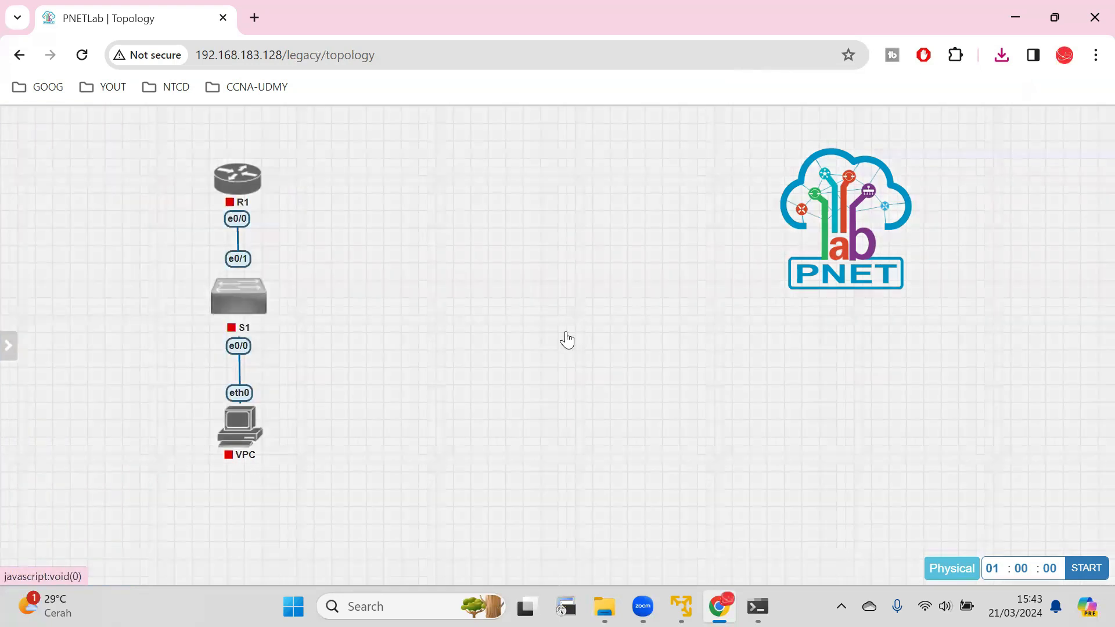
click(567, 341)
click(258, 166)
mouse_move(2, 220)
click(51, 154)
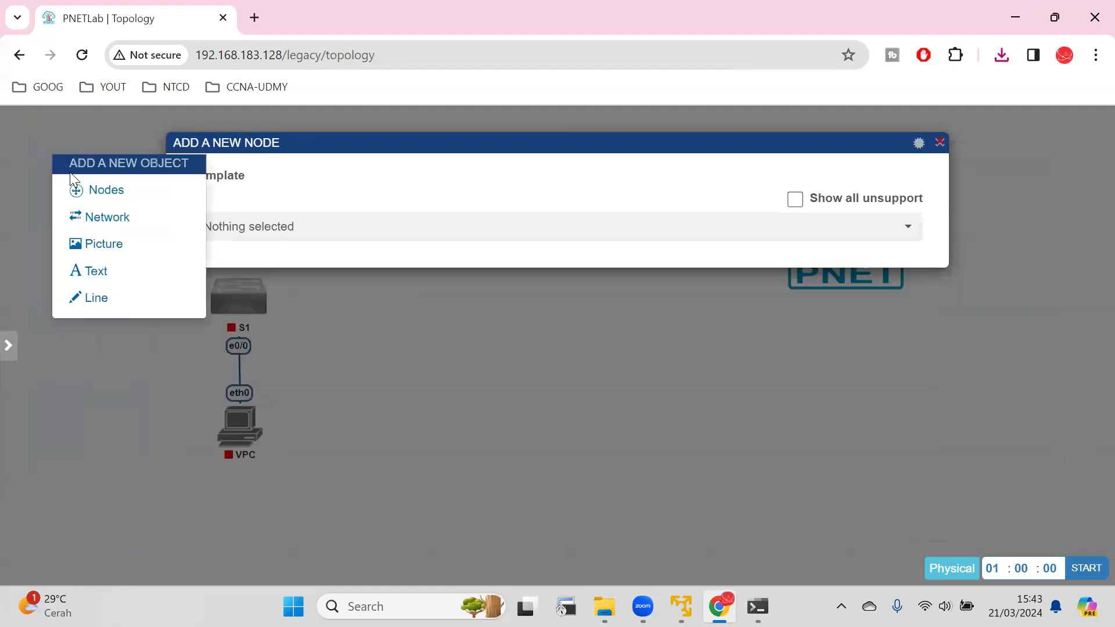
click(103, 222)
click(550, 481)
click(940, 142)
mouse_move(25, 219)
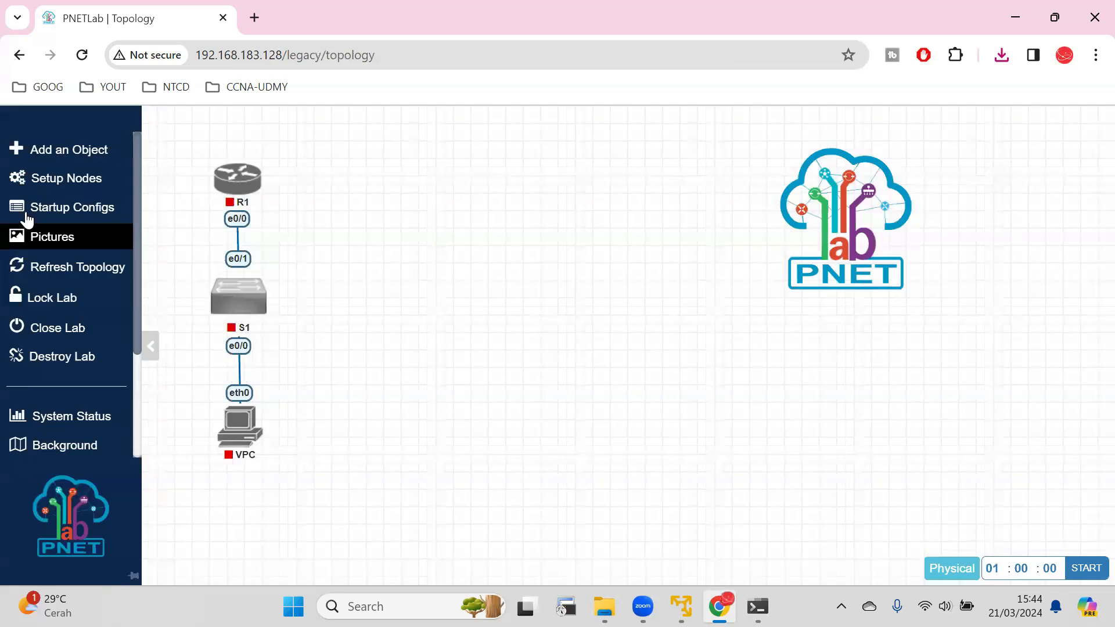
Open the configuration list of all nodes and examine the image options offered for R1.
click(41, 184)
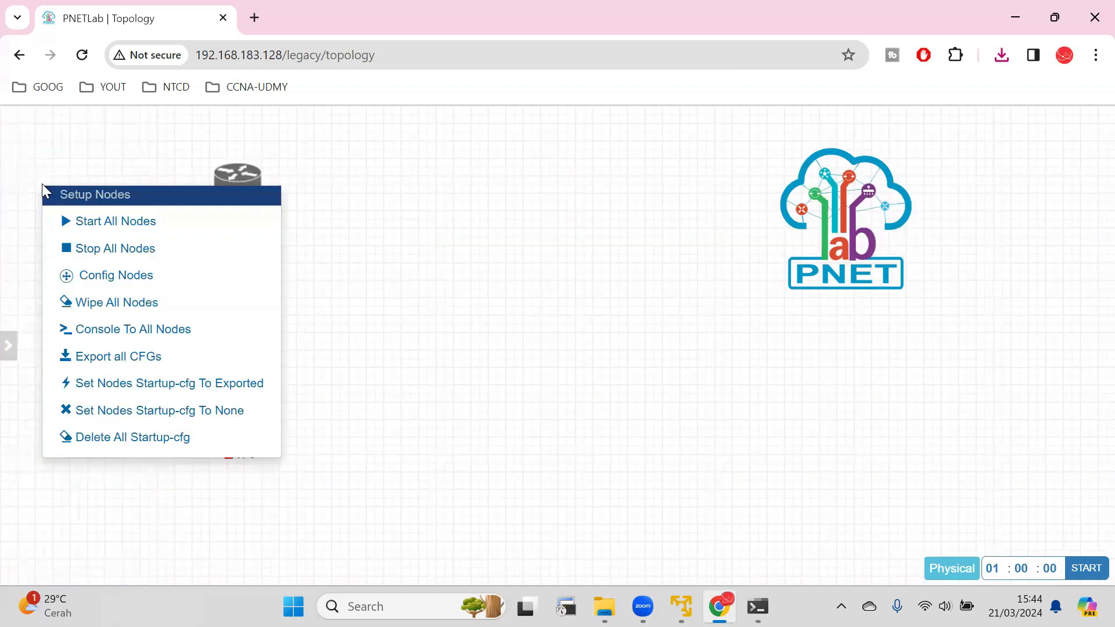
click(105, 277)
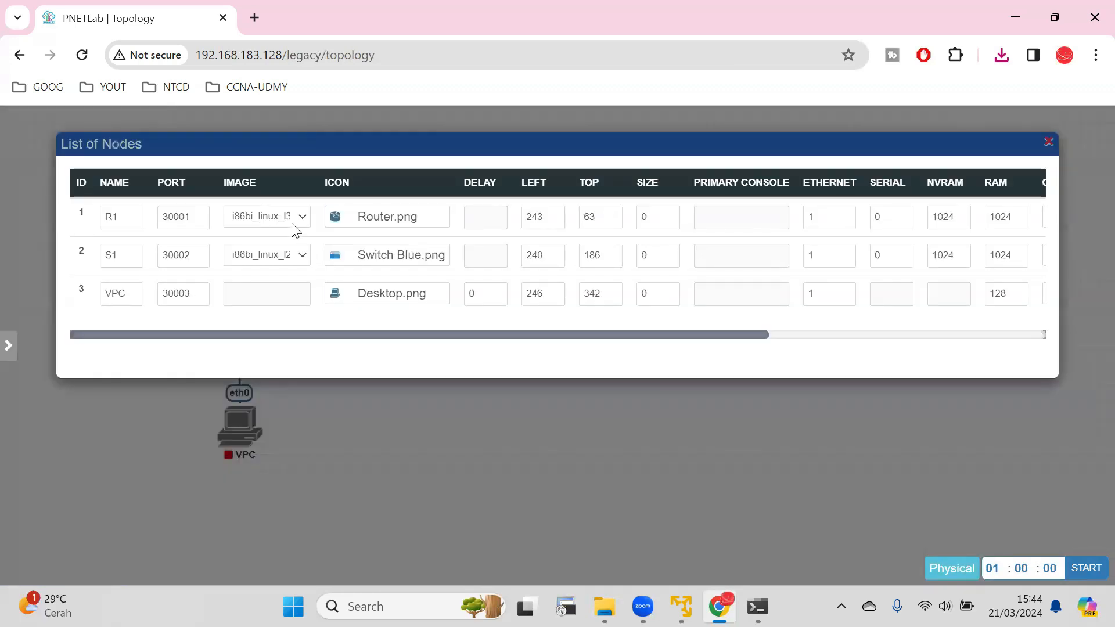
click(286, 219)
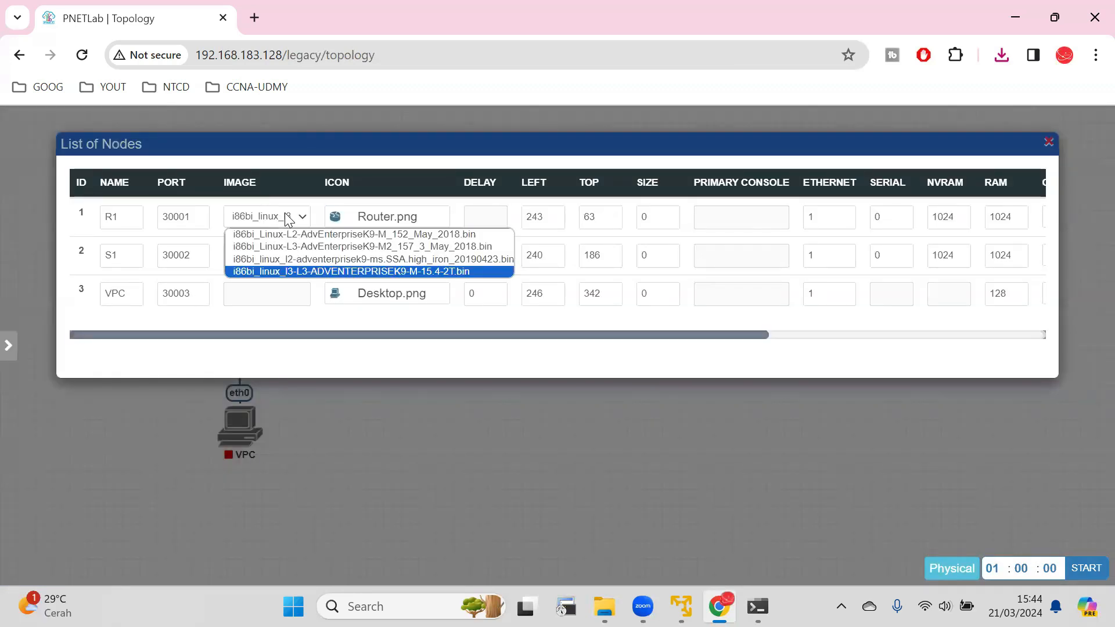
click(286, 220)
click(287, 219)
click(124, 216)
double_click(127, 212)
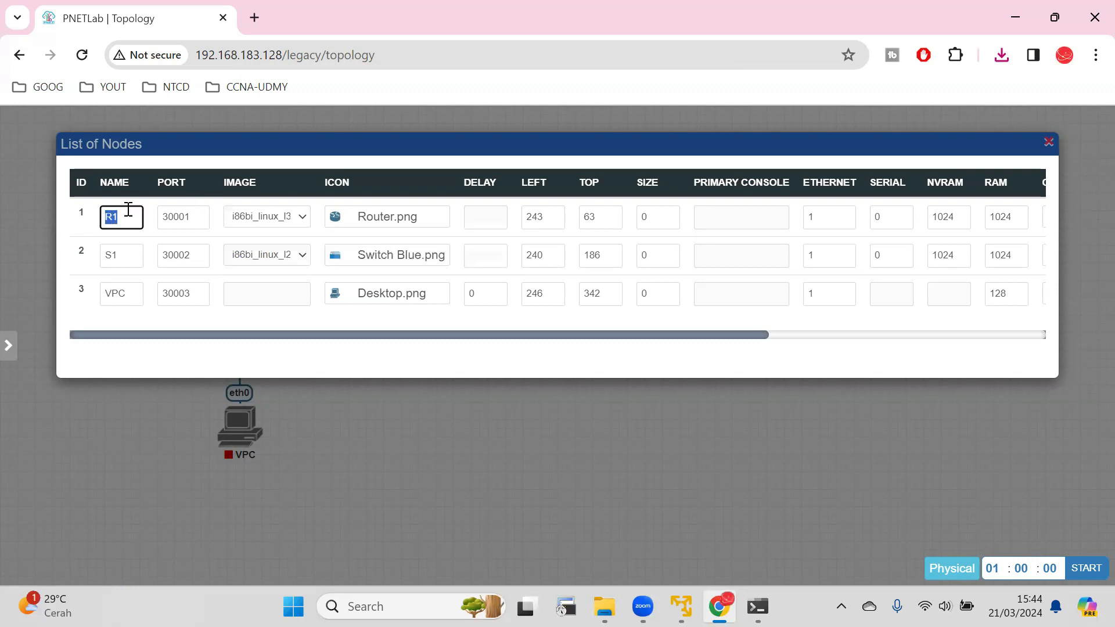
click(266, 217)
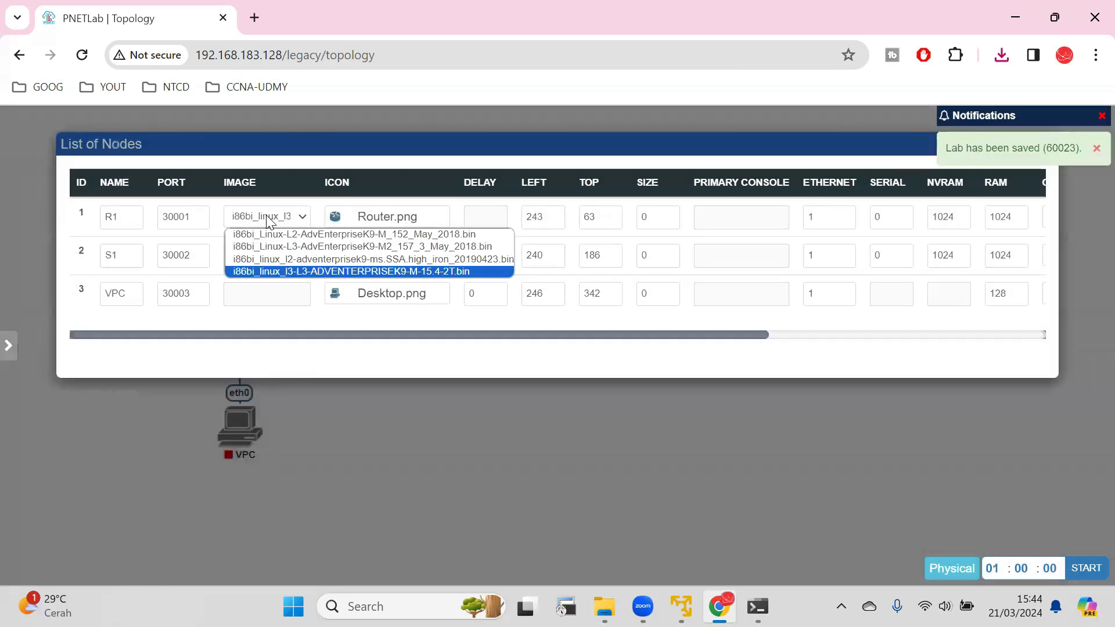
click(271, 172)
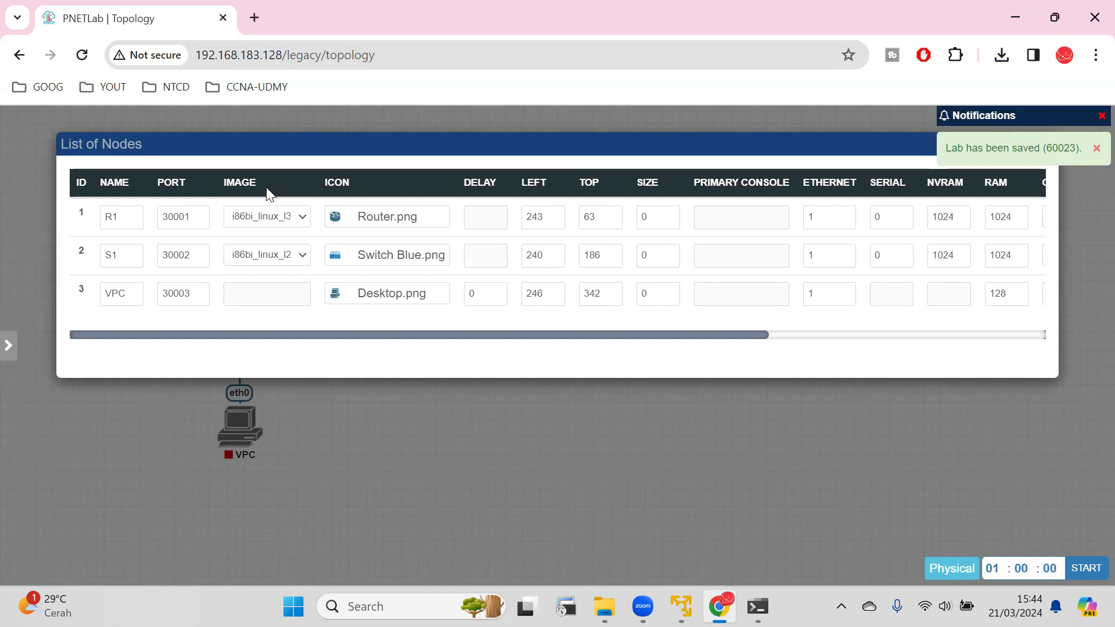
click(268, 216)
click(268, 216)
click(264, 216)
click(264, 216)
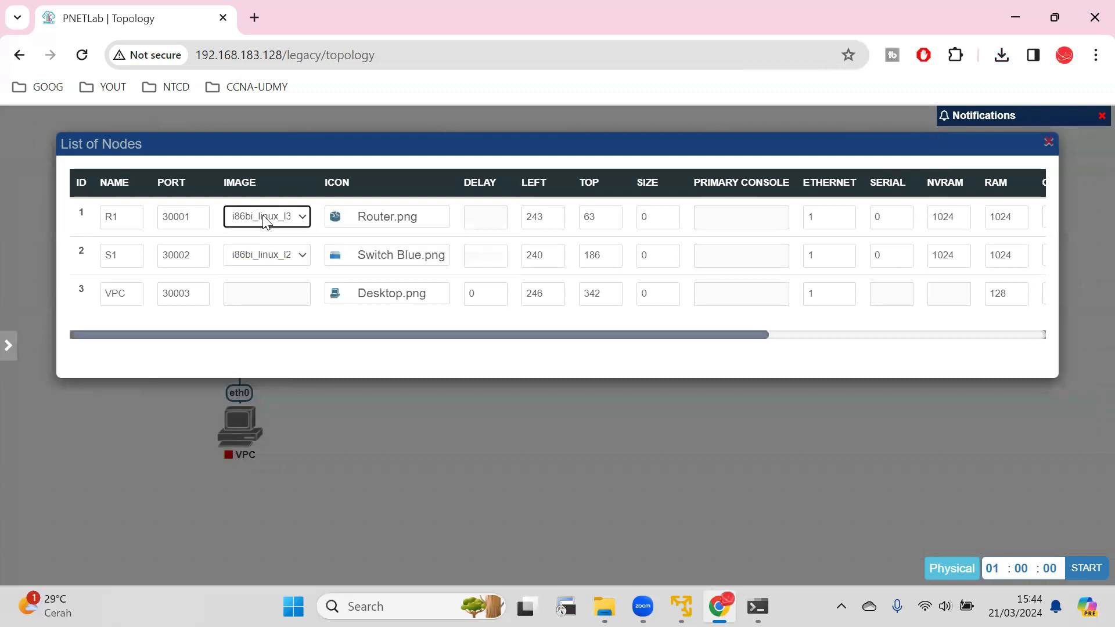
click(263, 216)
click(264, 216)
click(264, 216)
click(264, 216)
Compare the image options offered for S1 and R1, and close the node list.
click(266, 255)
click(267, 256)
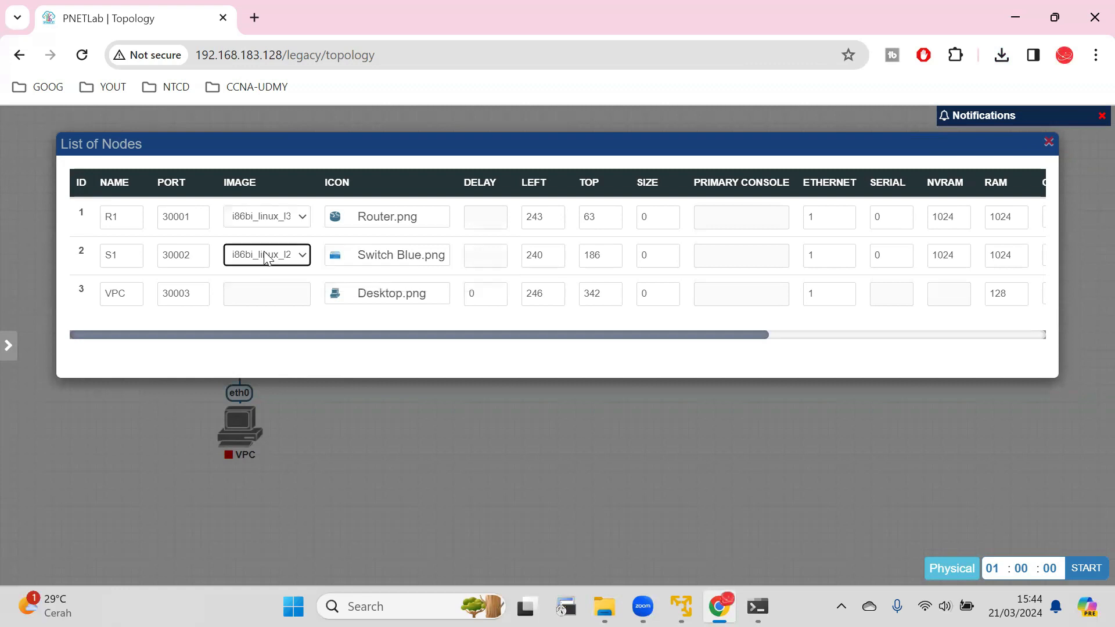
click(250, 220)
click(249, 219)
mouse_move(30, 166)
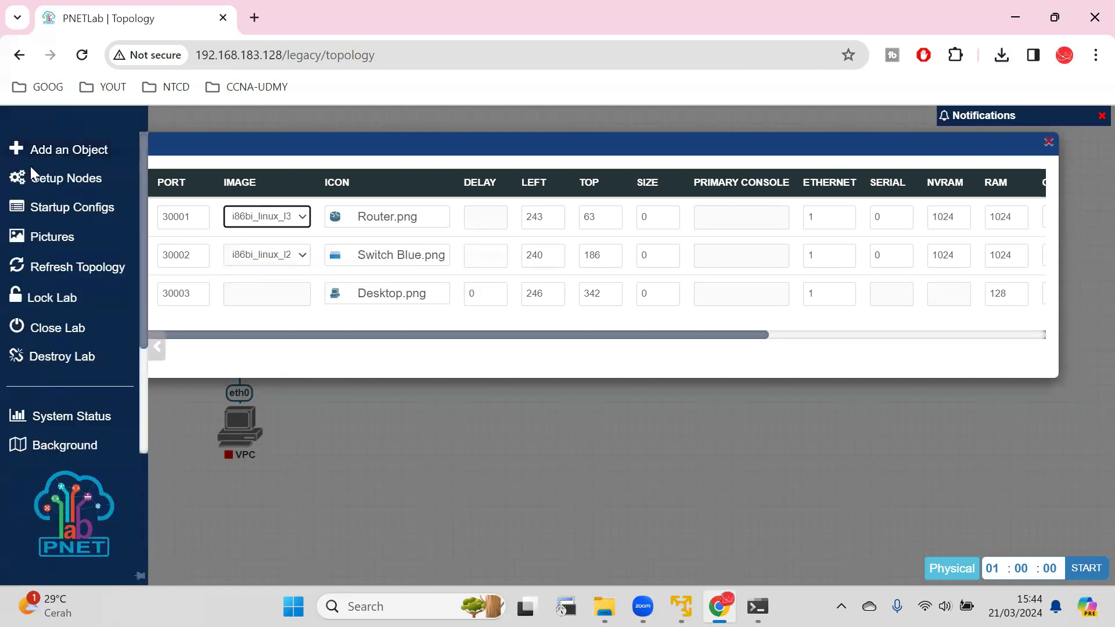
click(262, 218)
click(259, 219)
click(272, 217)
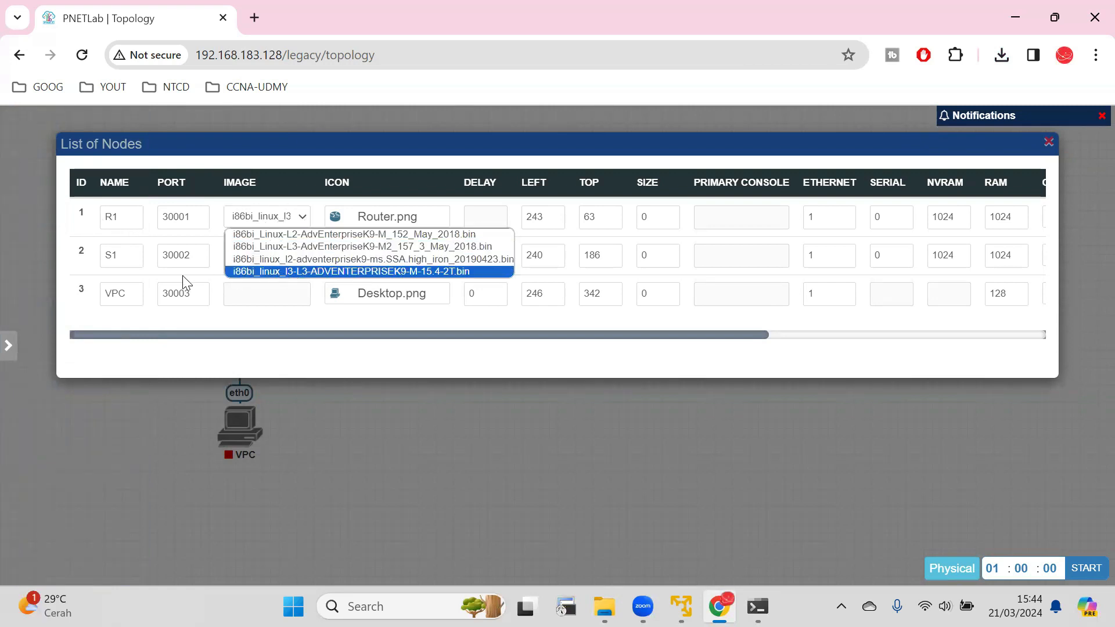
click(291, 185)
click(265, 257)
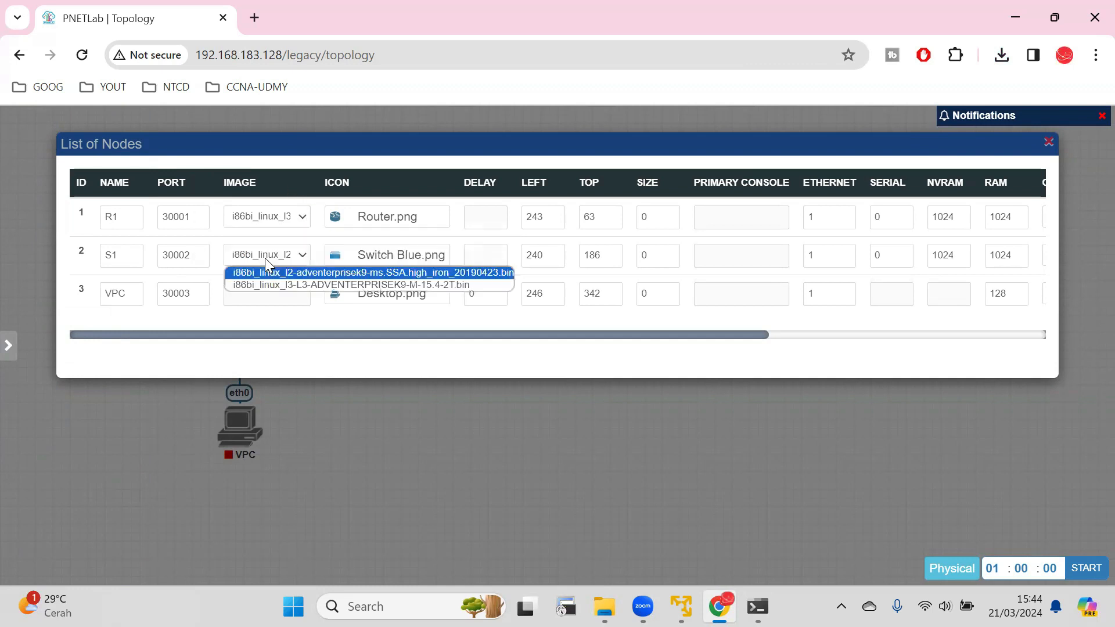
click(293, 196)
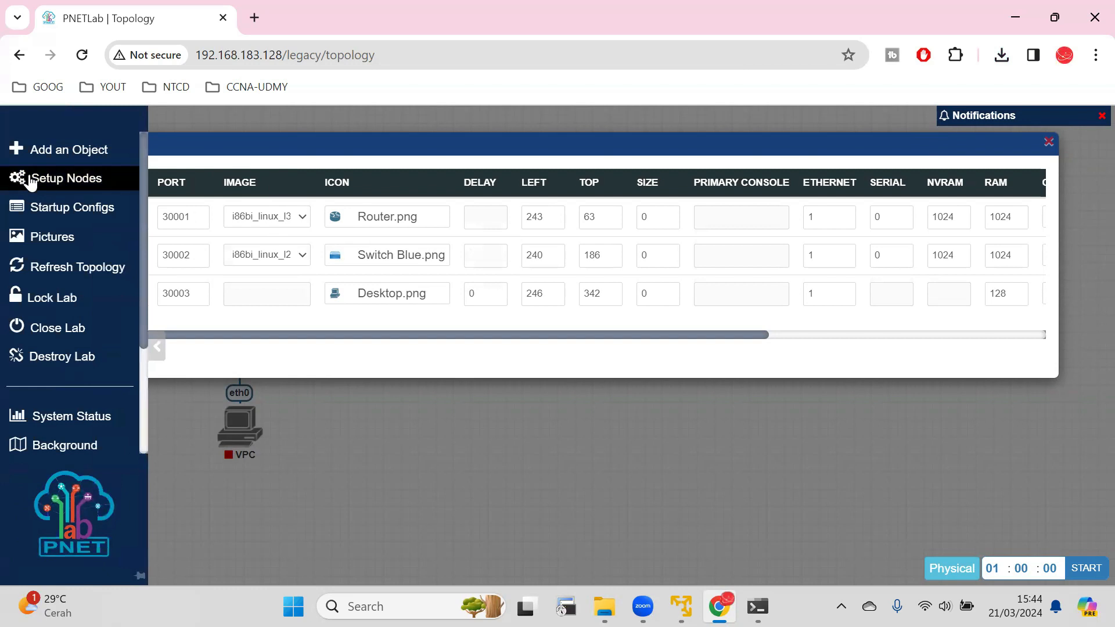
click(51, 180)
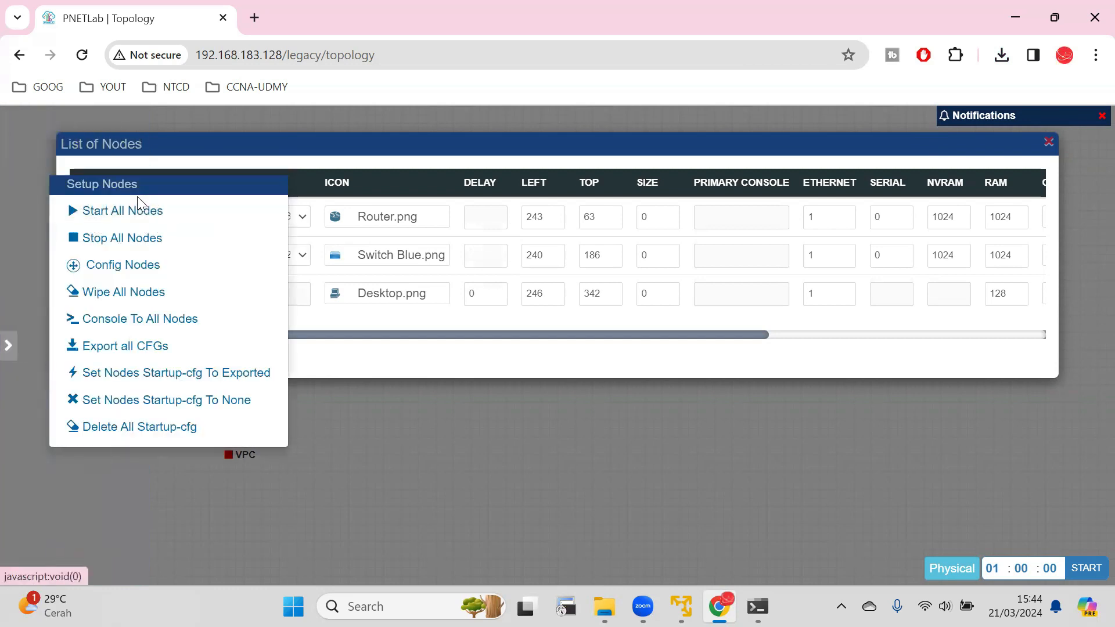
click(642, 465)
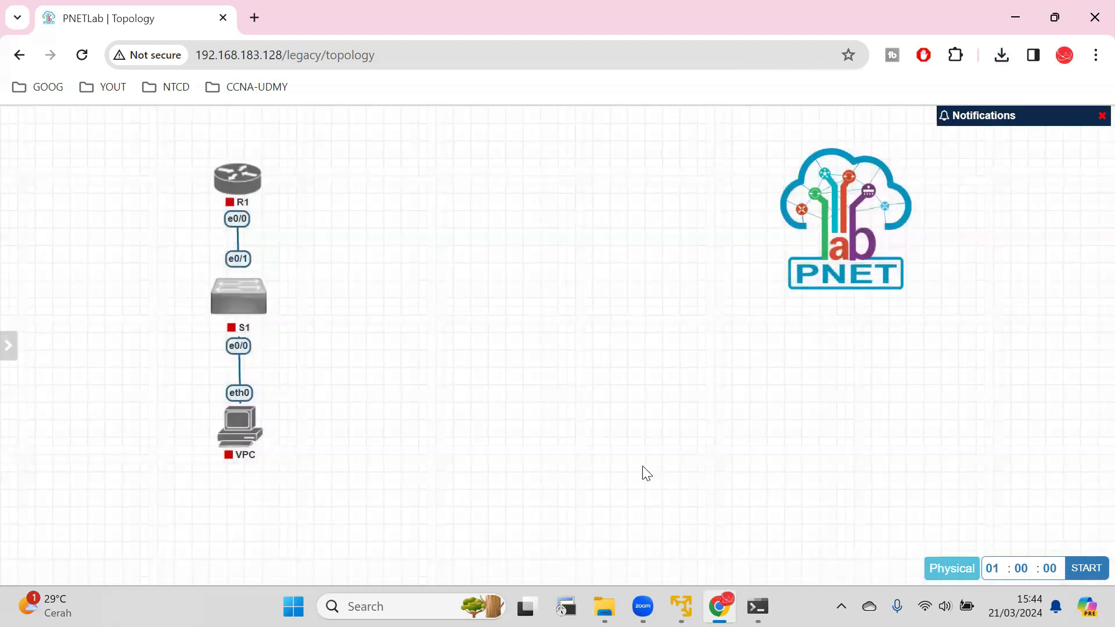